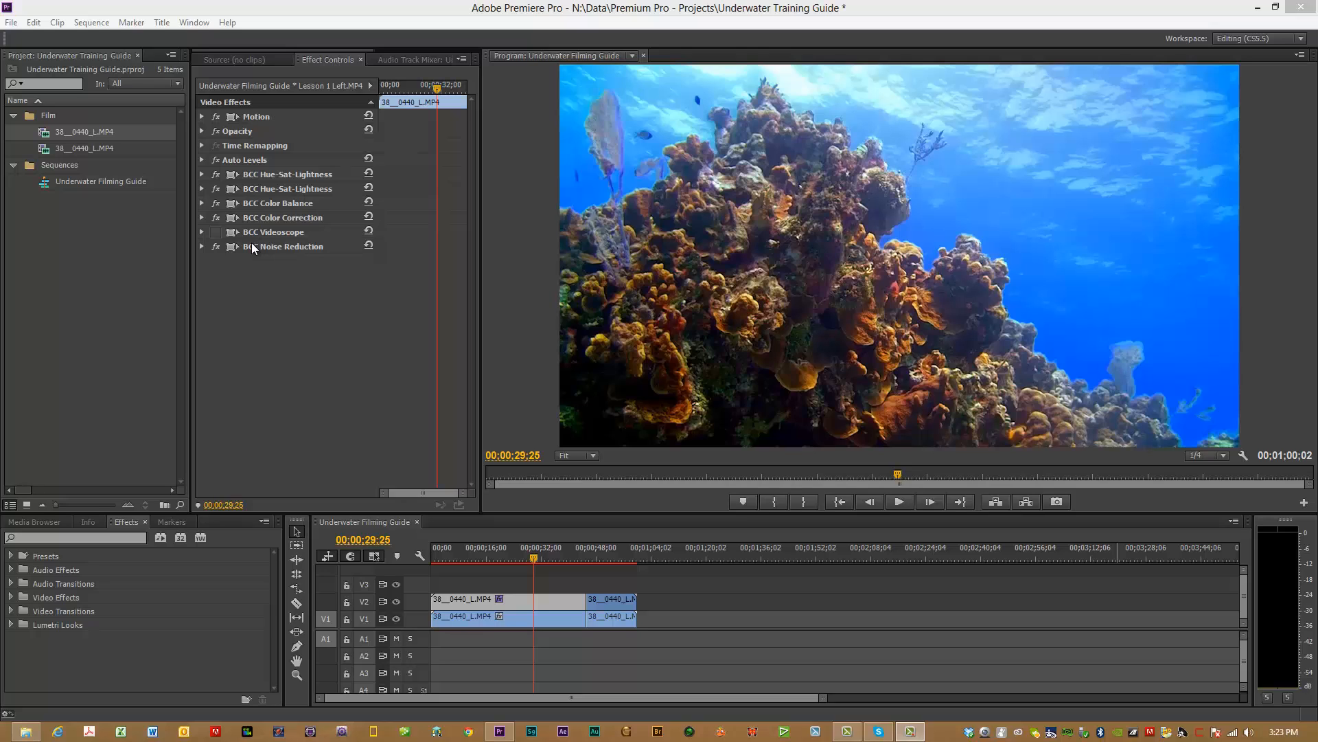
Disable the clip's BCC Noise Reduction effect and examine the video effects in the BCC8 Image Restoration folder.
click(215, 246)
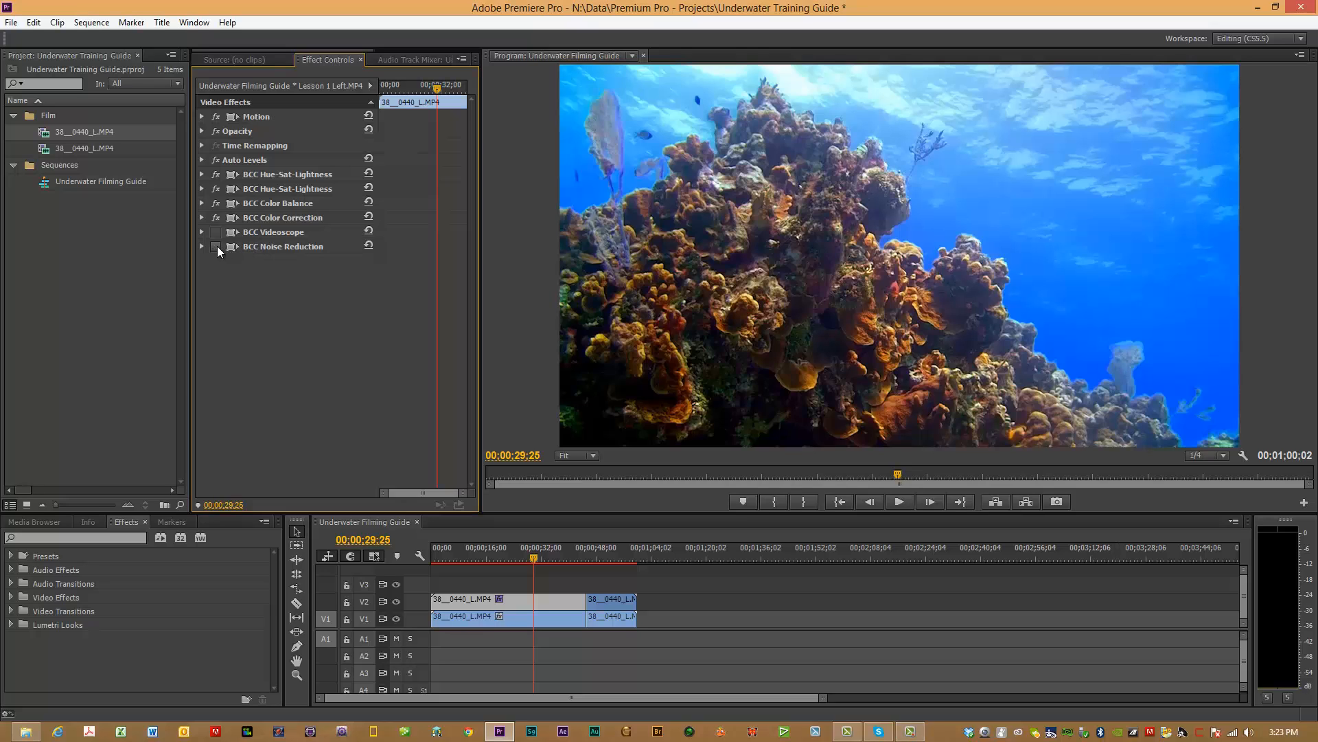
click(11, 597)
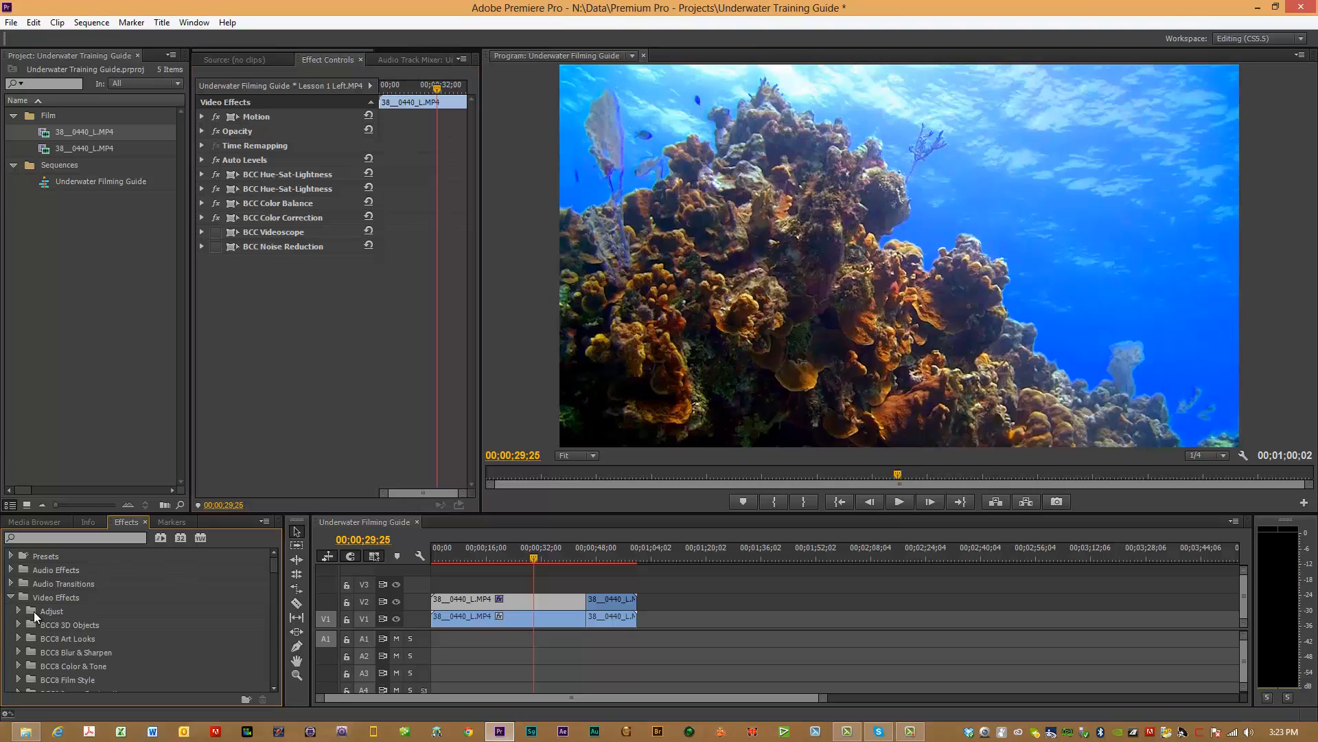
scroll(105, 644, down, 7)
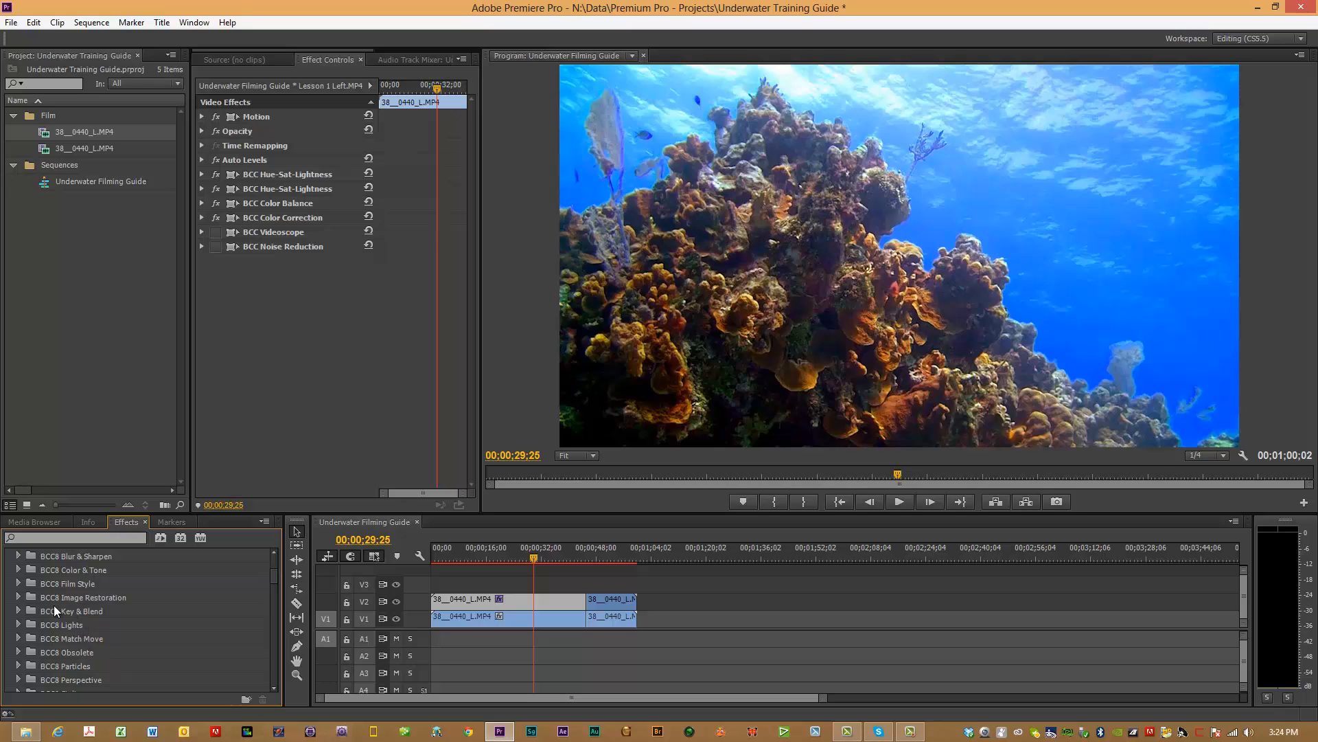
click(19, 597)
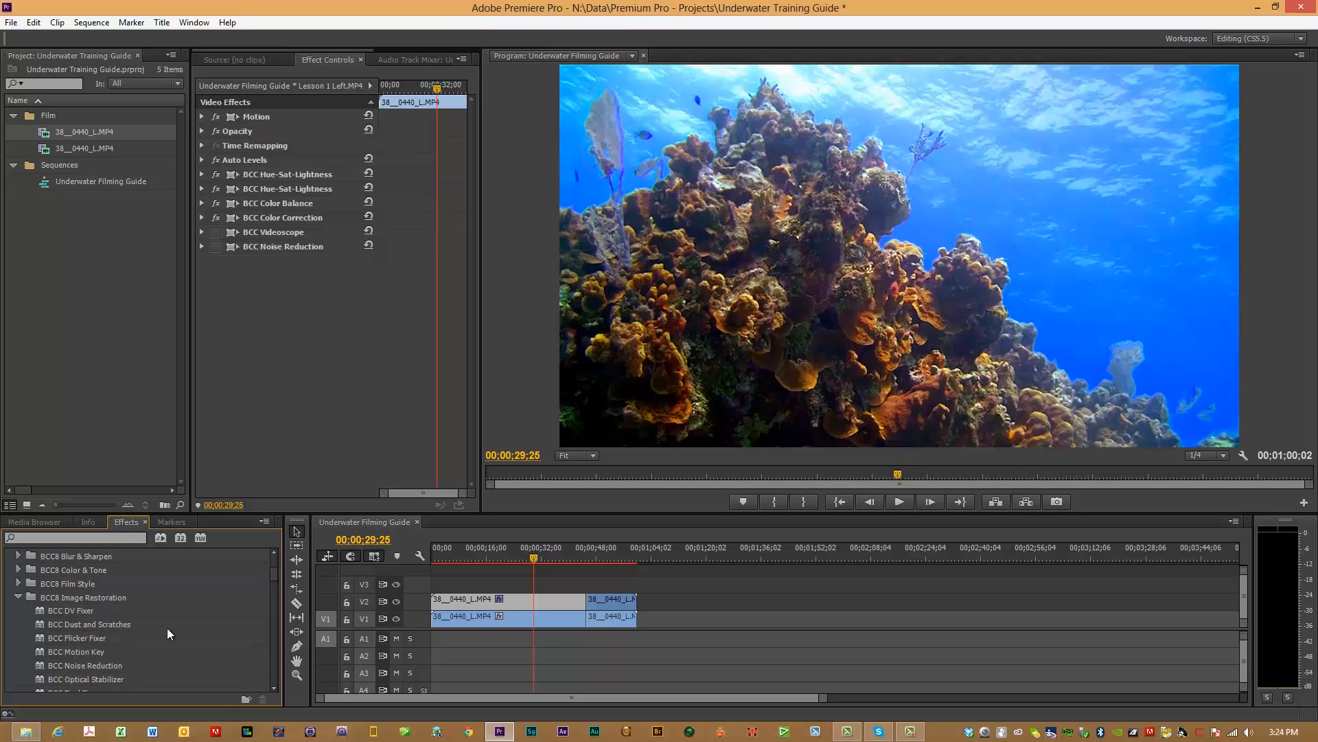
scroll(167, 628, down, 1)
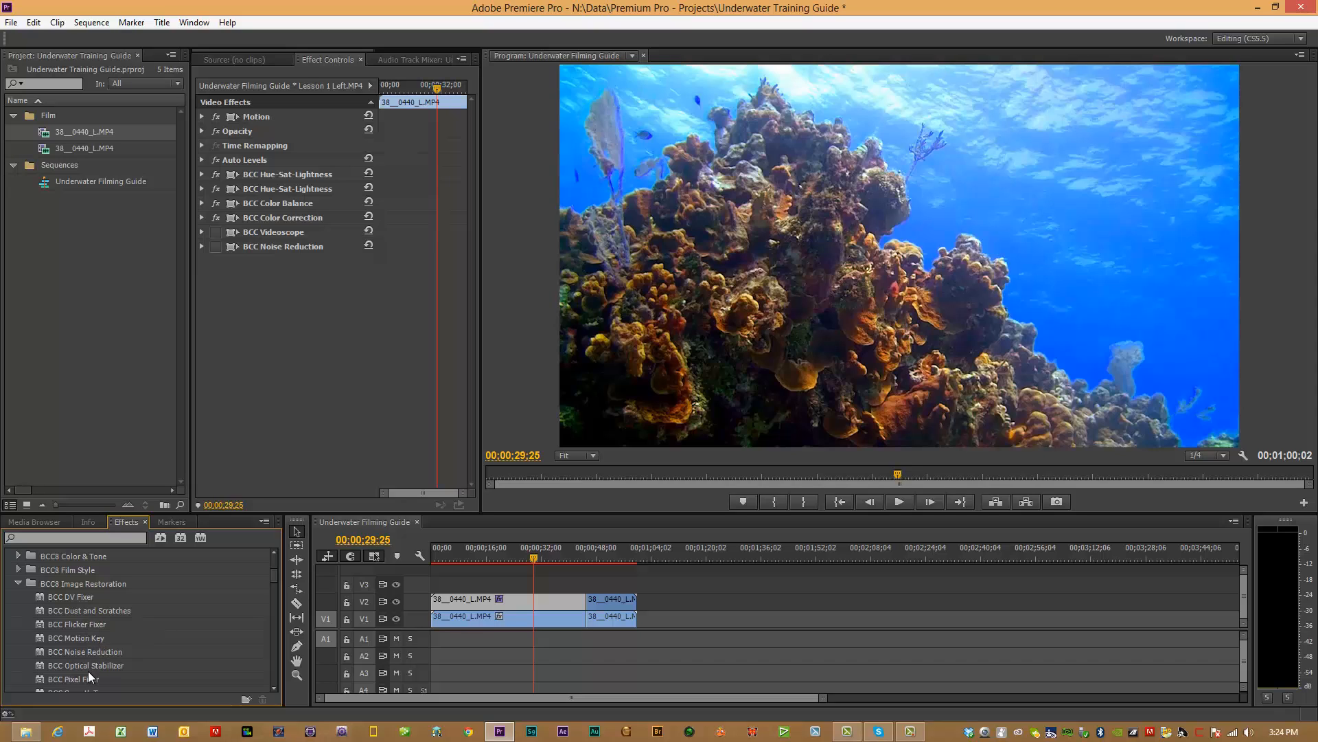
click(276, 687)
click(276, 687)
click(276, 687)
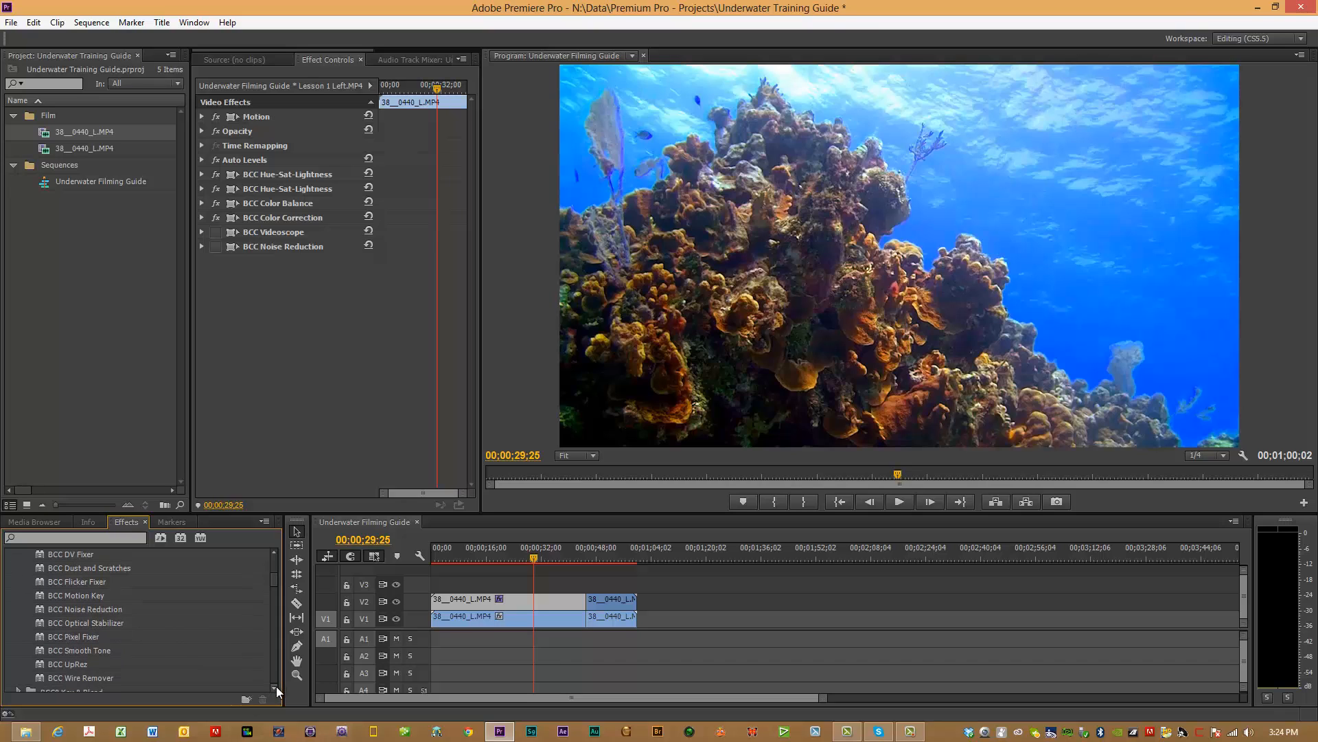
click(274, 552)
click(274, 552)
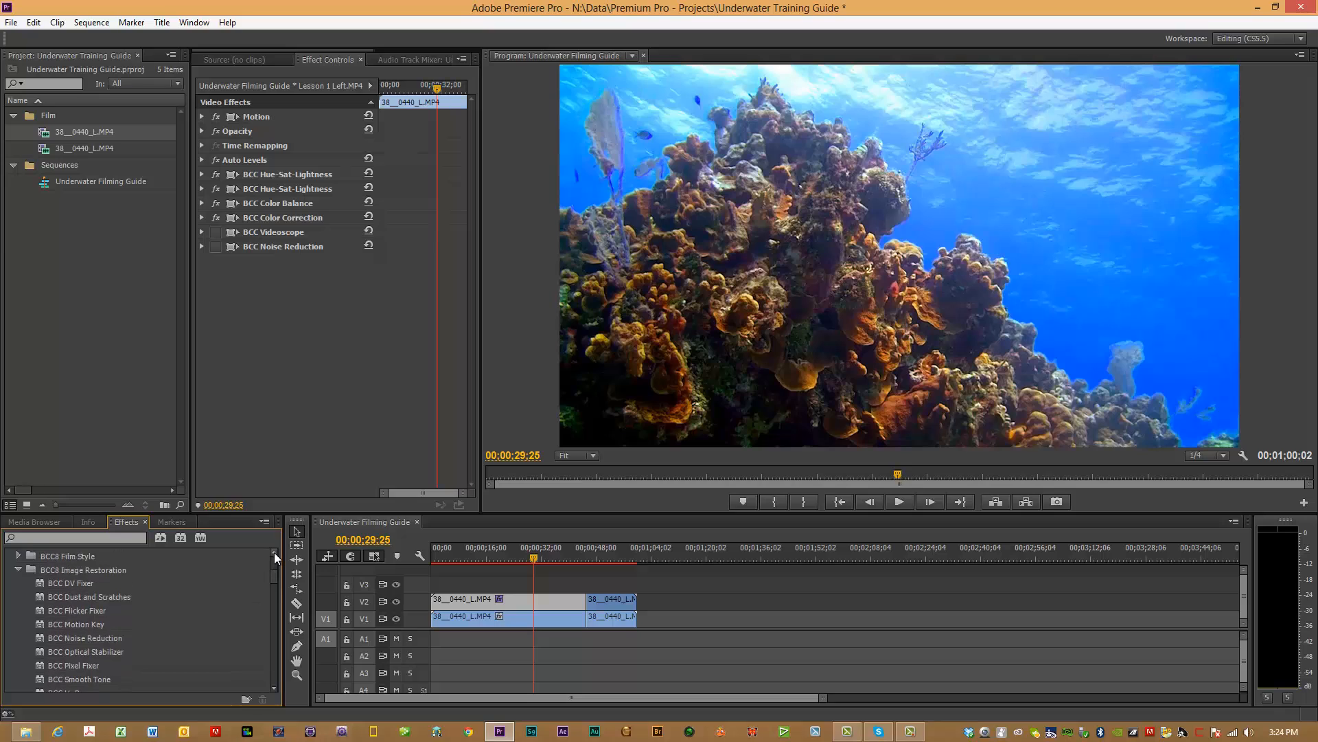
click(274, 552)
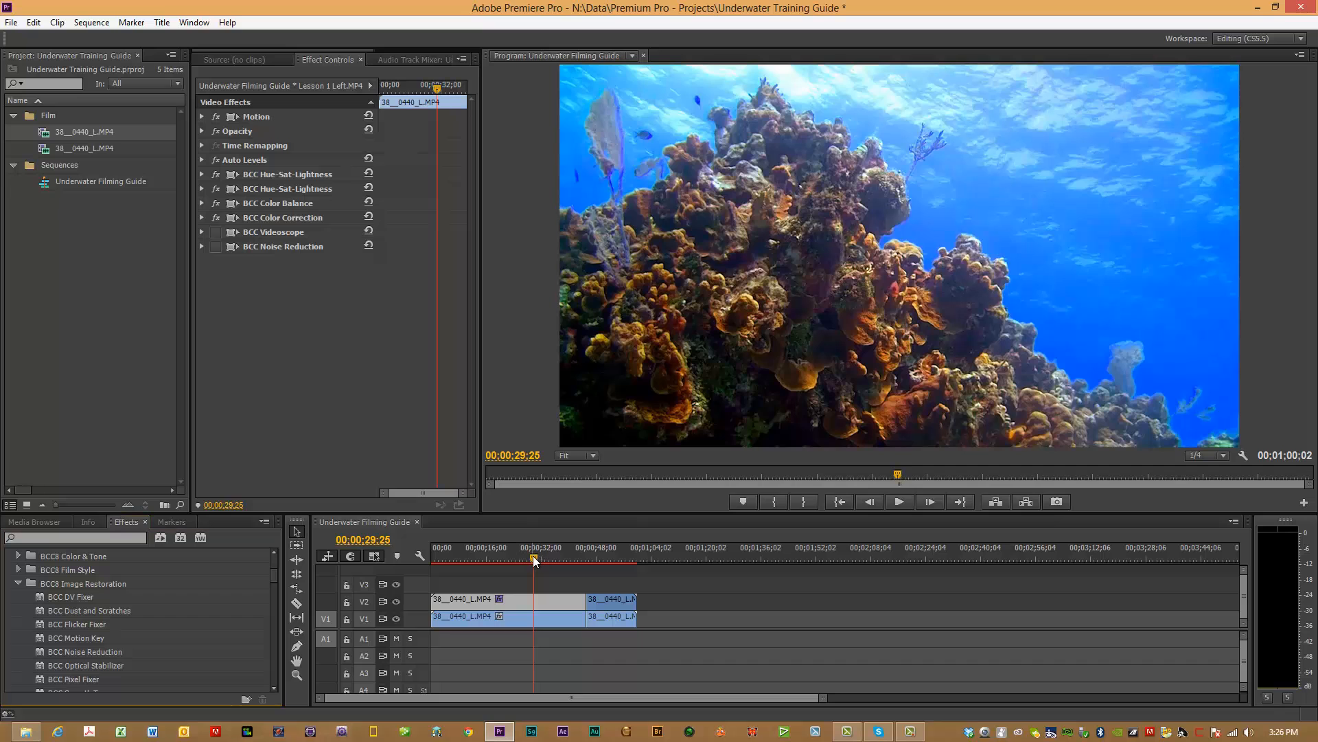
Re-enable BCC Noise Reduction on the clip, and preview the sequence from its start before stopping playback.
drag(533, 555, 419, 555)
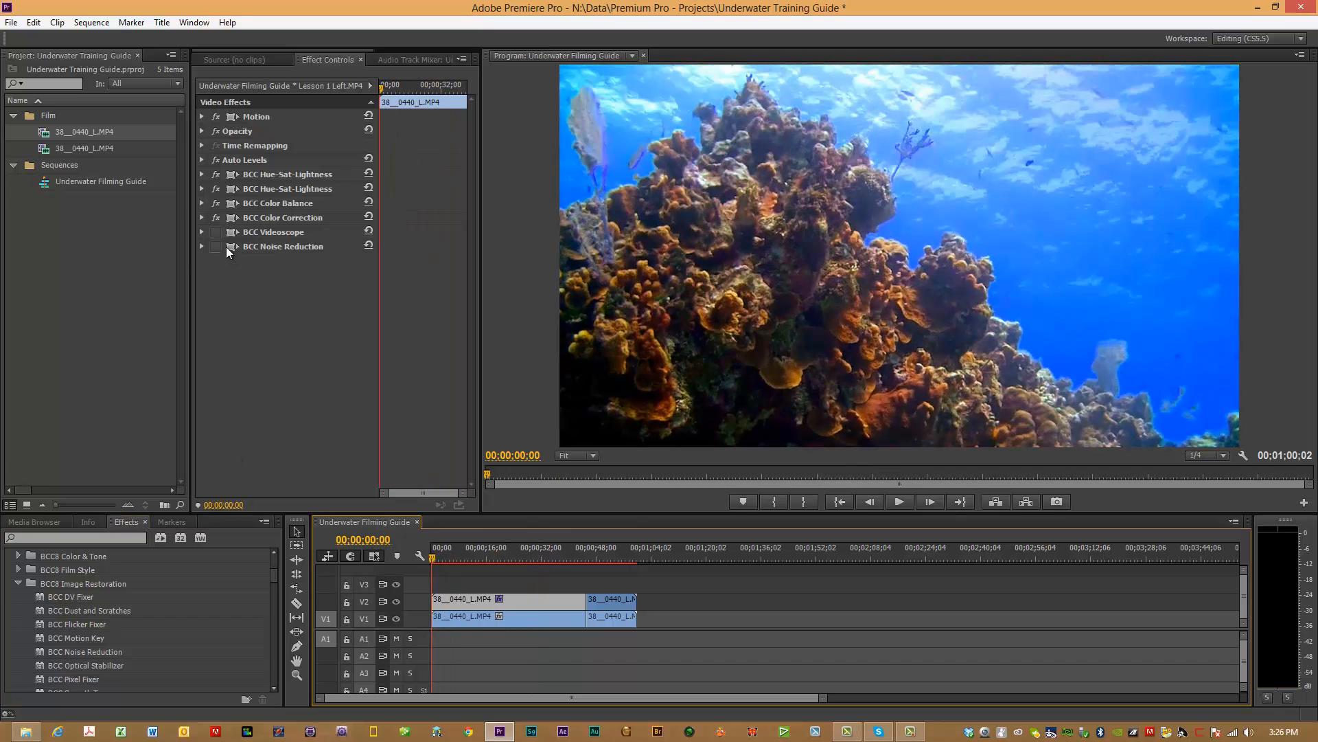
click(216, 246)
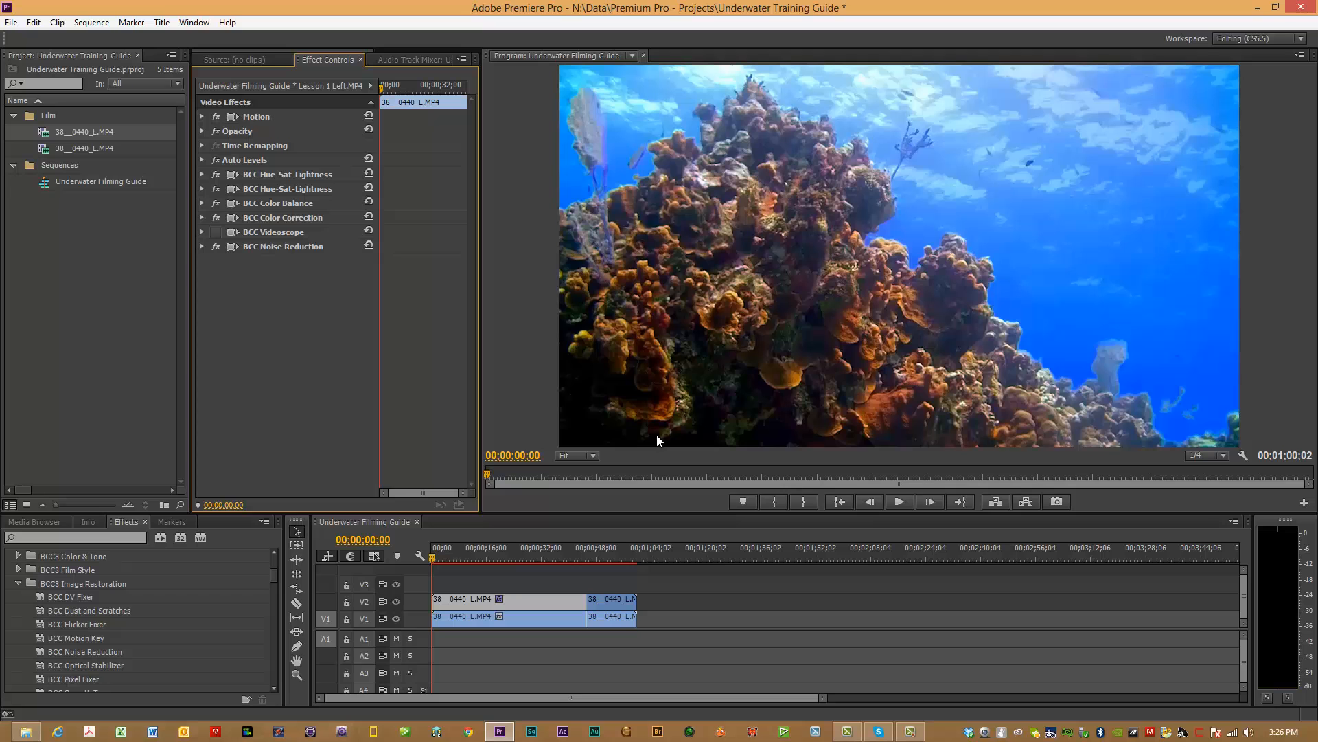
click(899, 503)
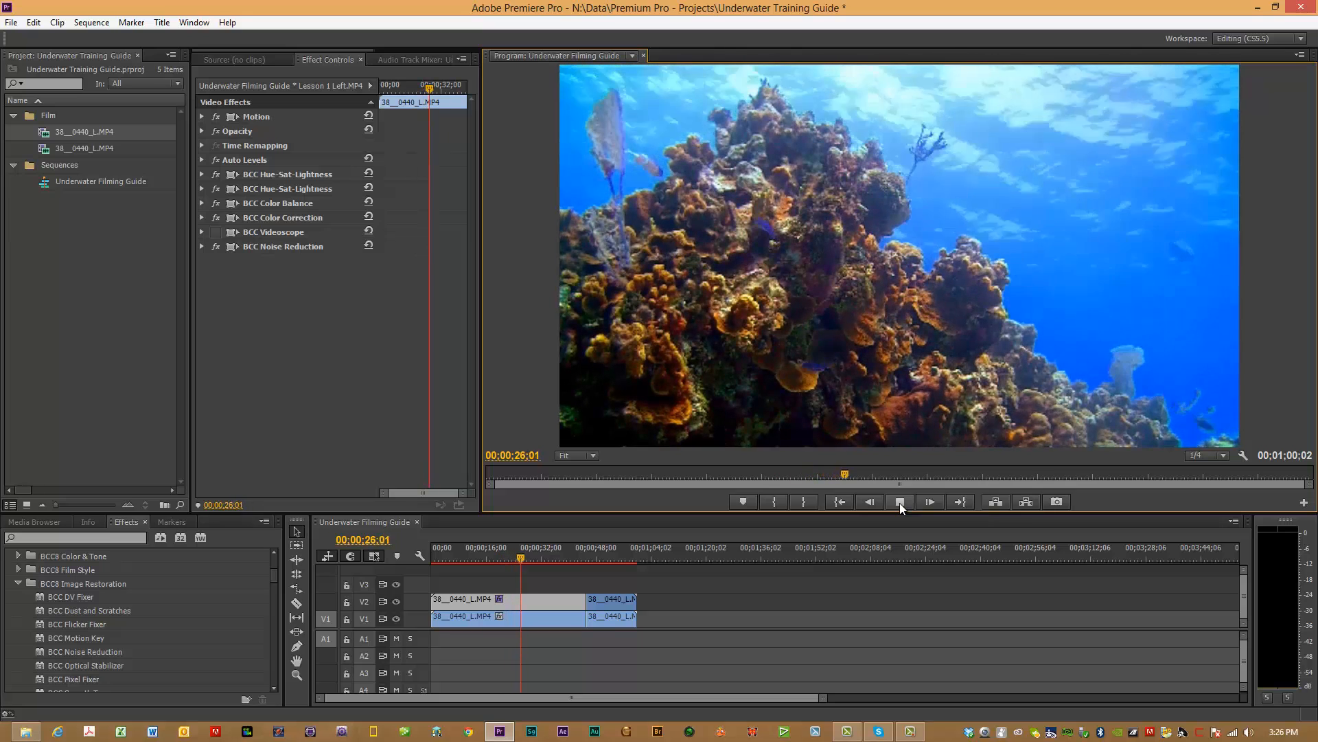
click(900, 502)
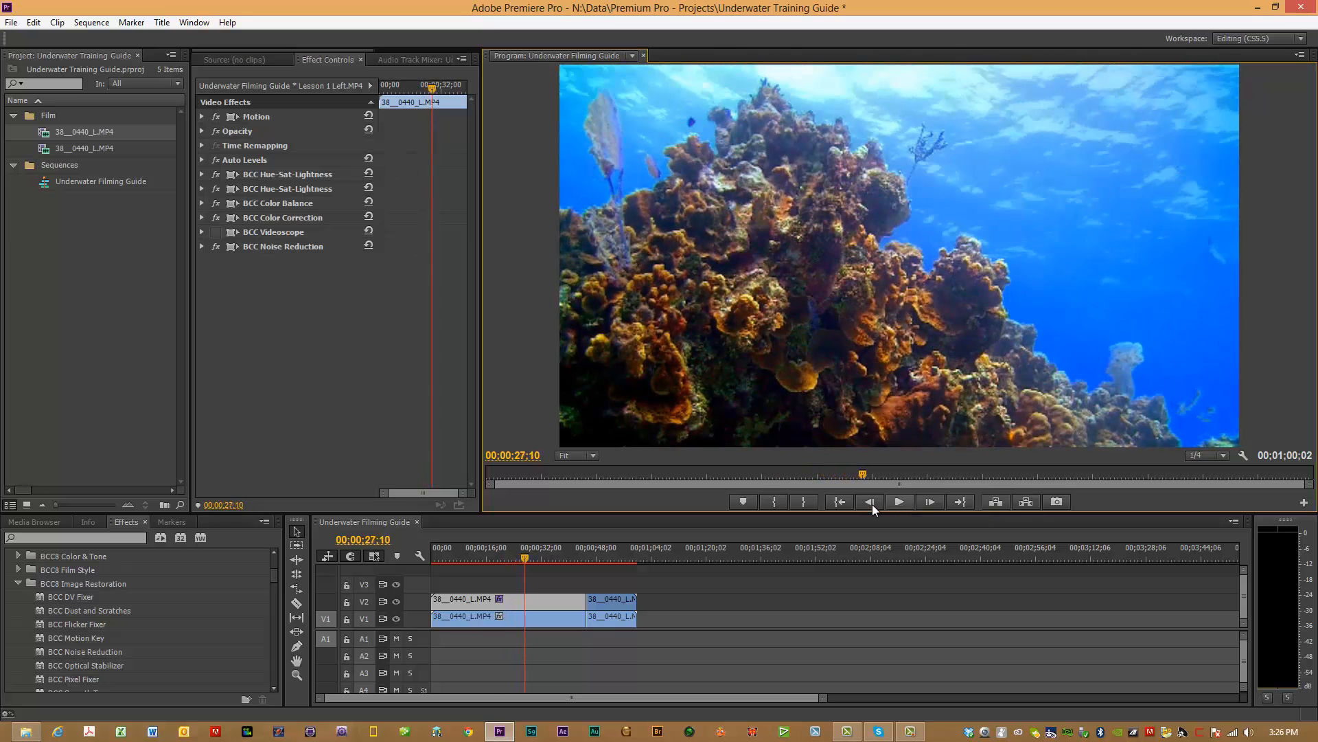
Set the program playback resolution to 1/2 and preview the sequence from its start, stopping after several seconds.
drag(528, 557, 389, 558)
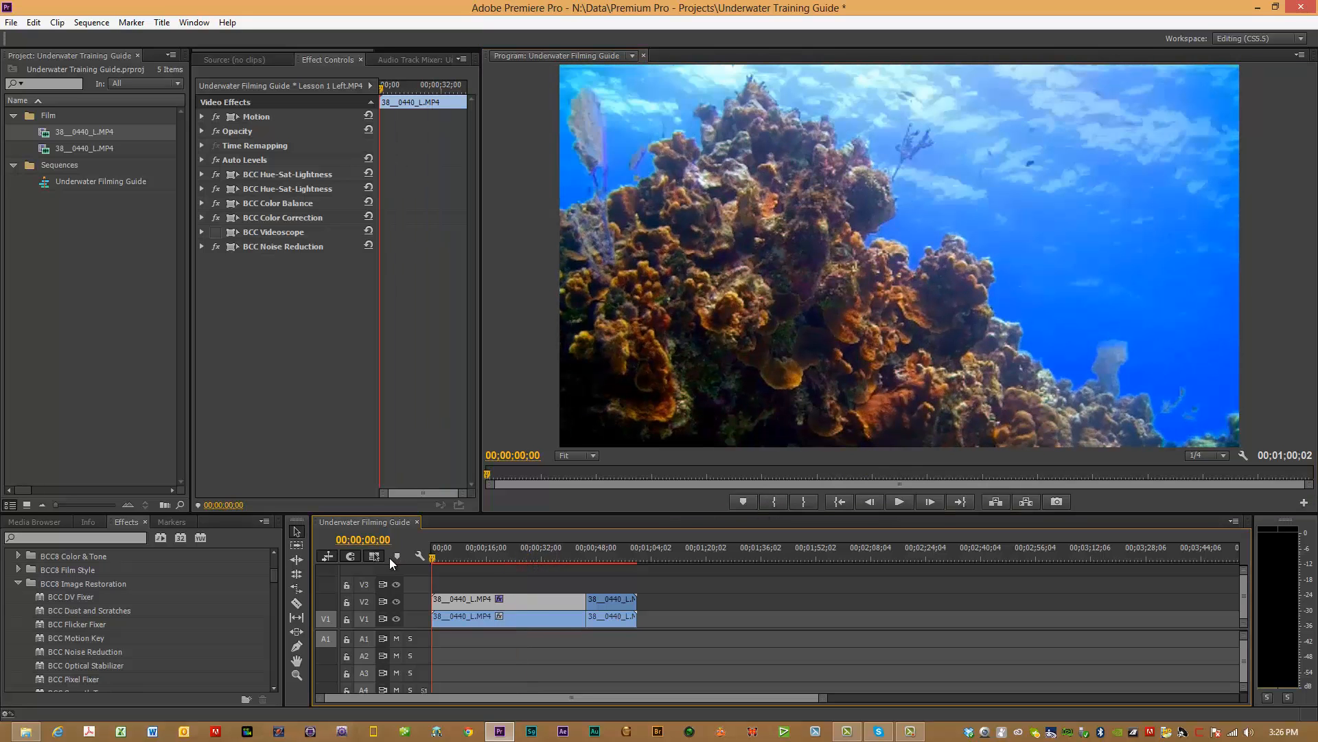
click(1227, 456)
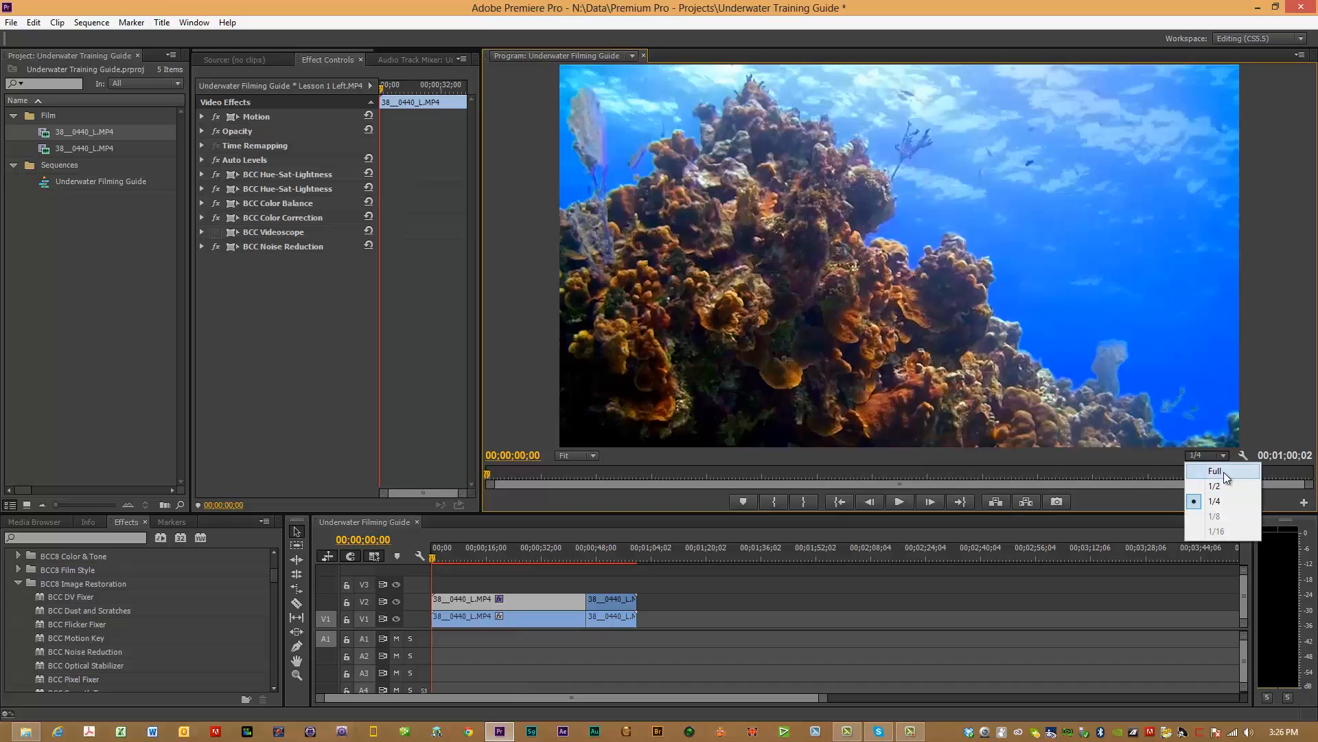
click(1224, 455)
click(1225, 453)
click(1221, 487)
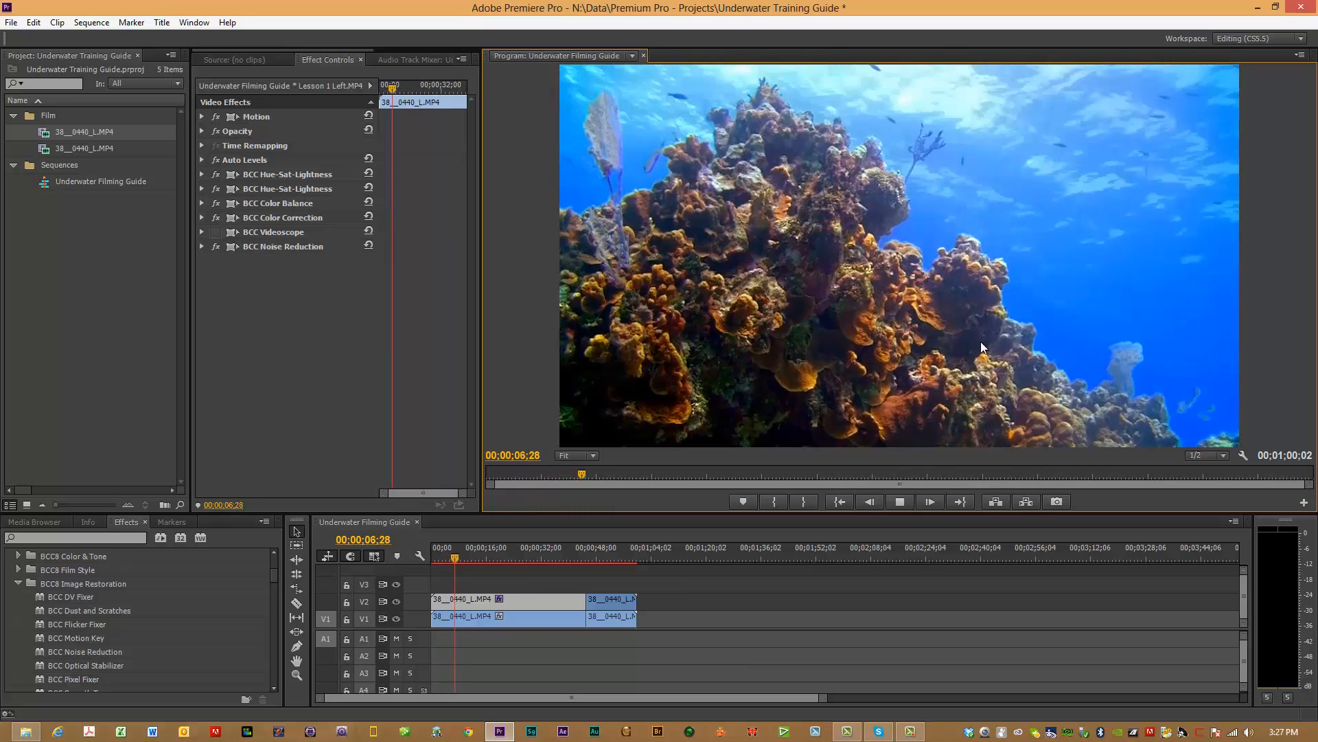
click(899, 506)
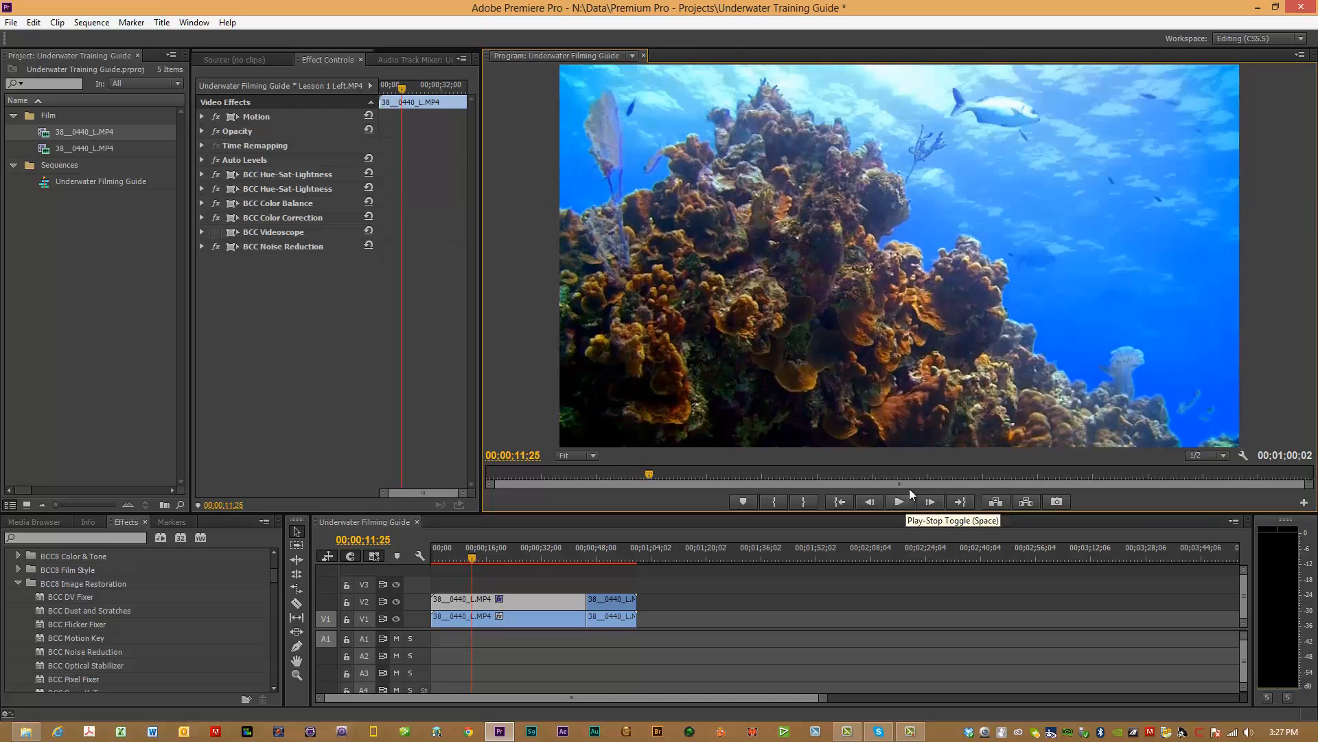
Set the program playback resolution to Full and play the sequence from its start.
click(1222, 455)
click(1204, 474)
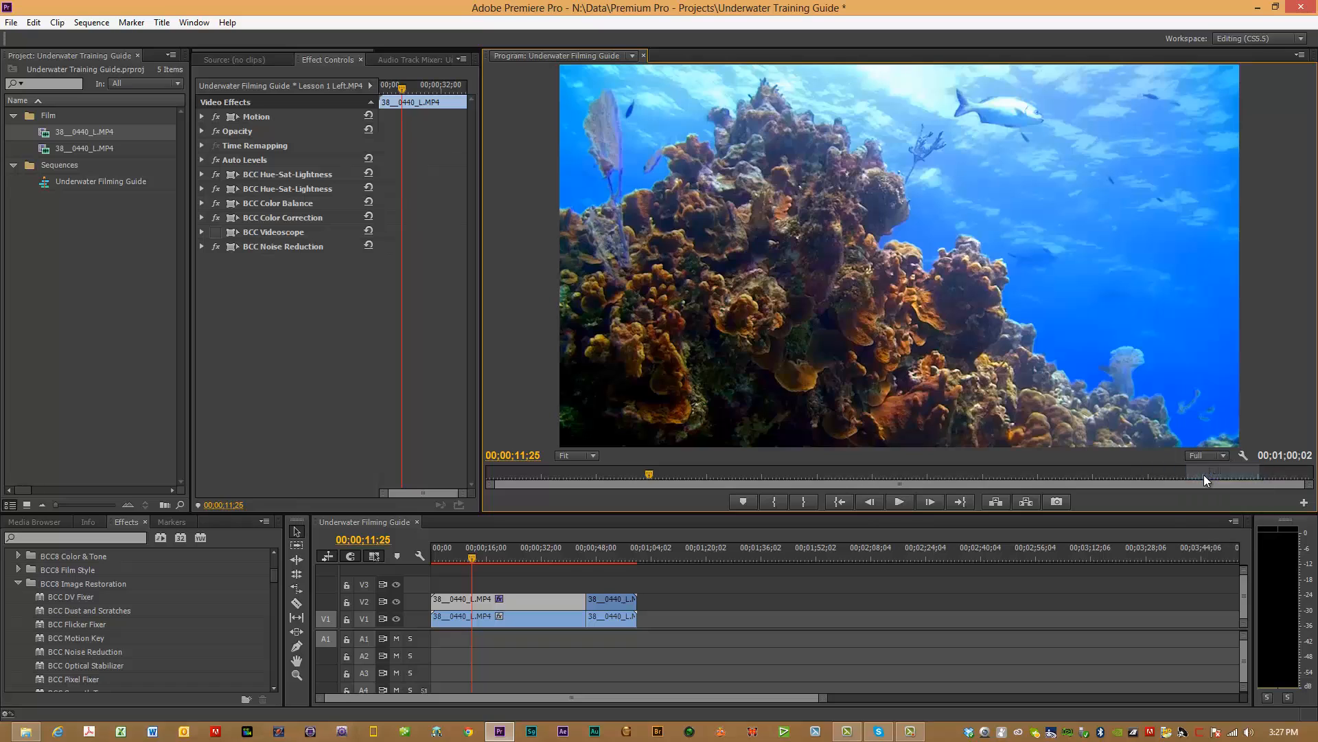
drag(472, 554, 412, 554)
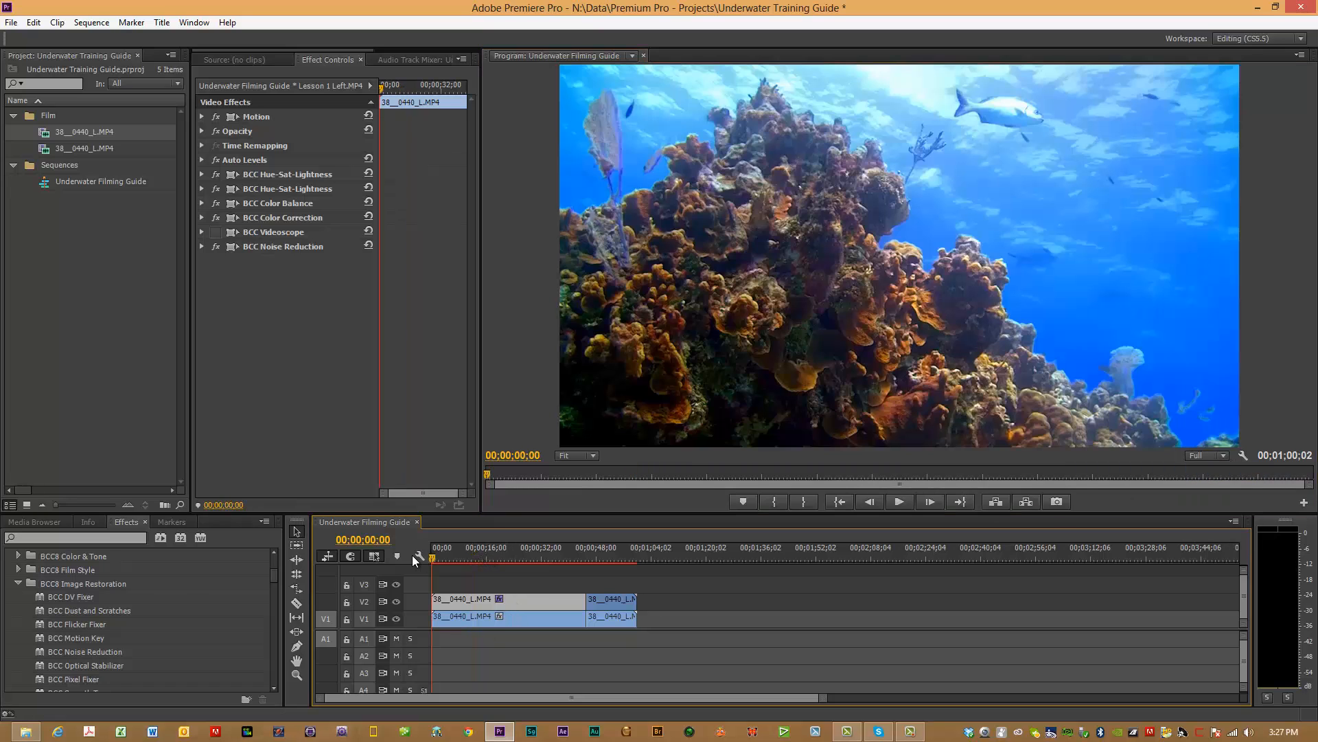
click(900, 502)
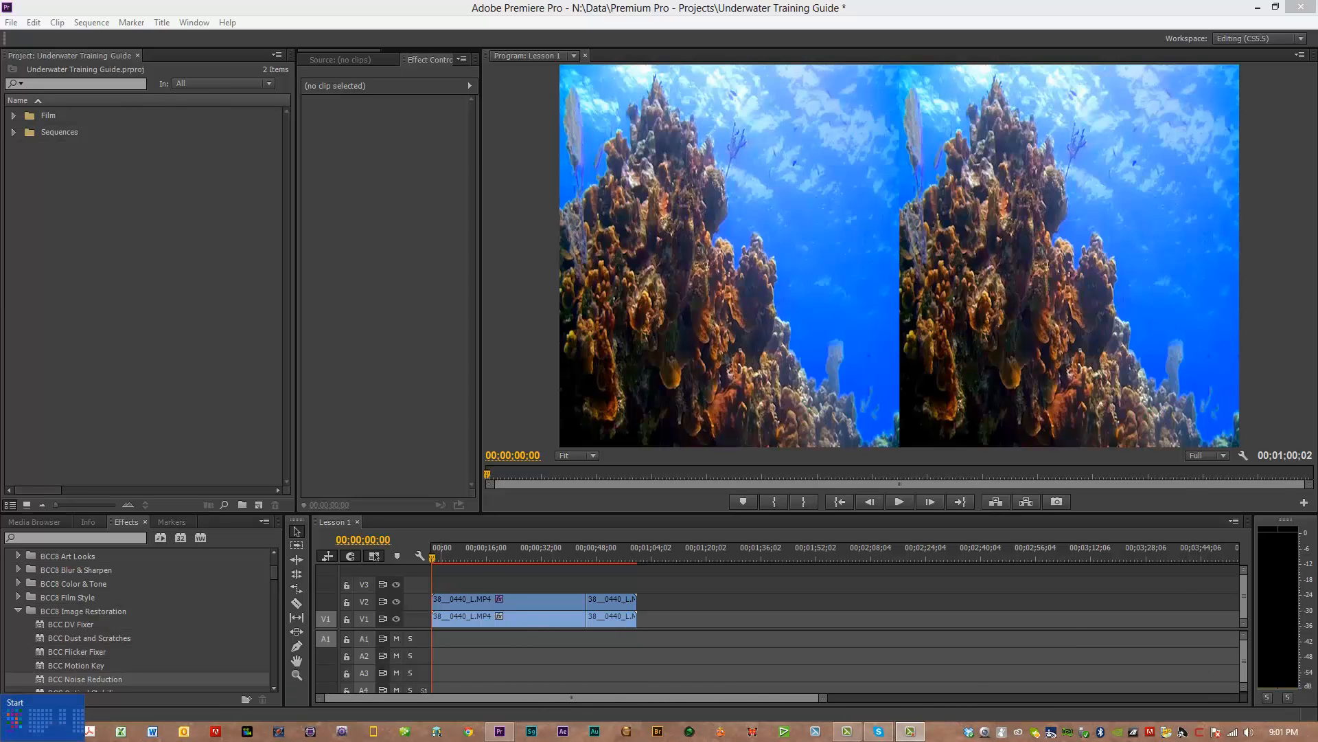
Import the Lesson 1 video from Camtasia Studio\Film Assets\Lesson Set 2 on drive D into the project, using File Explorer, and close its window.
click(25, 732)
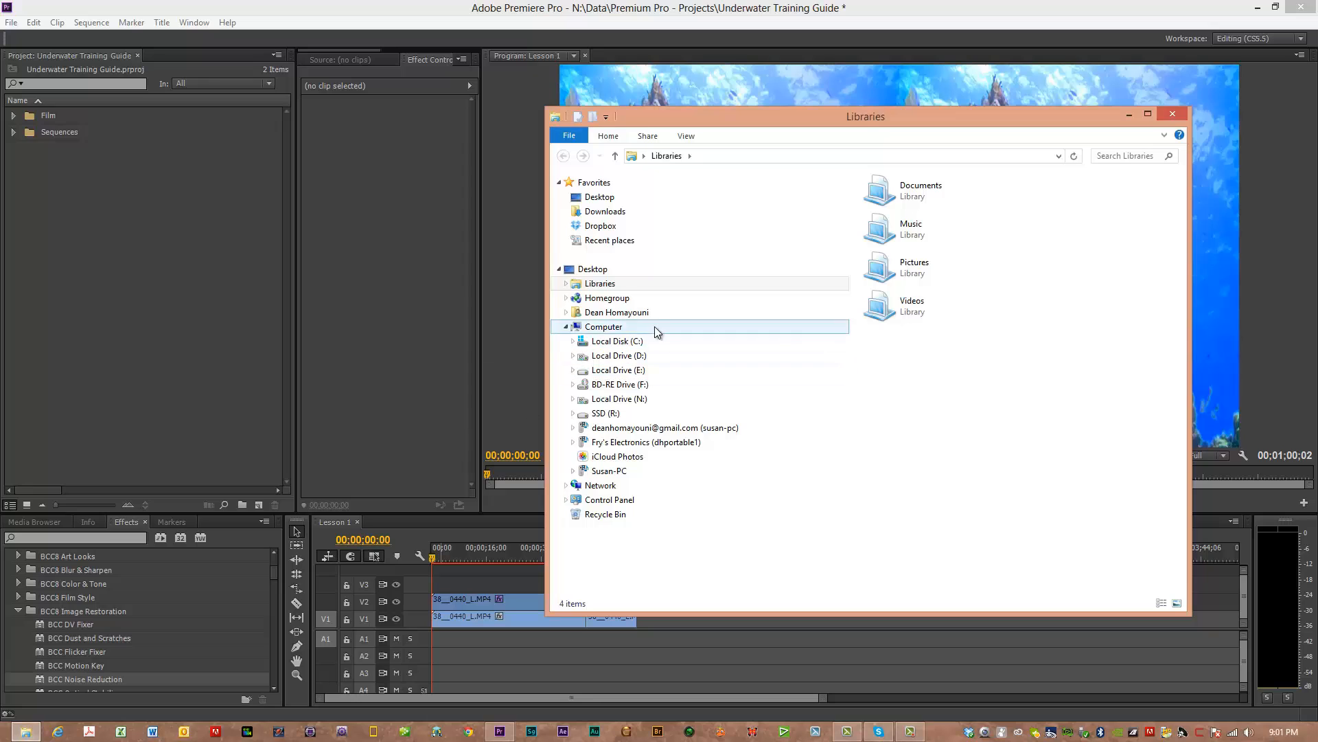
click(630, 359)
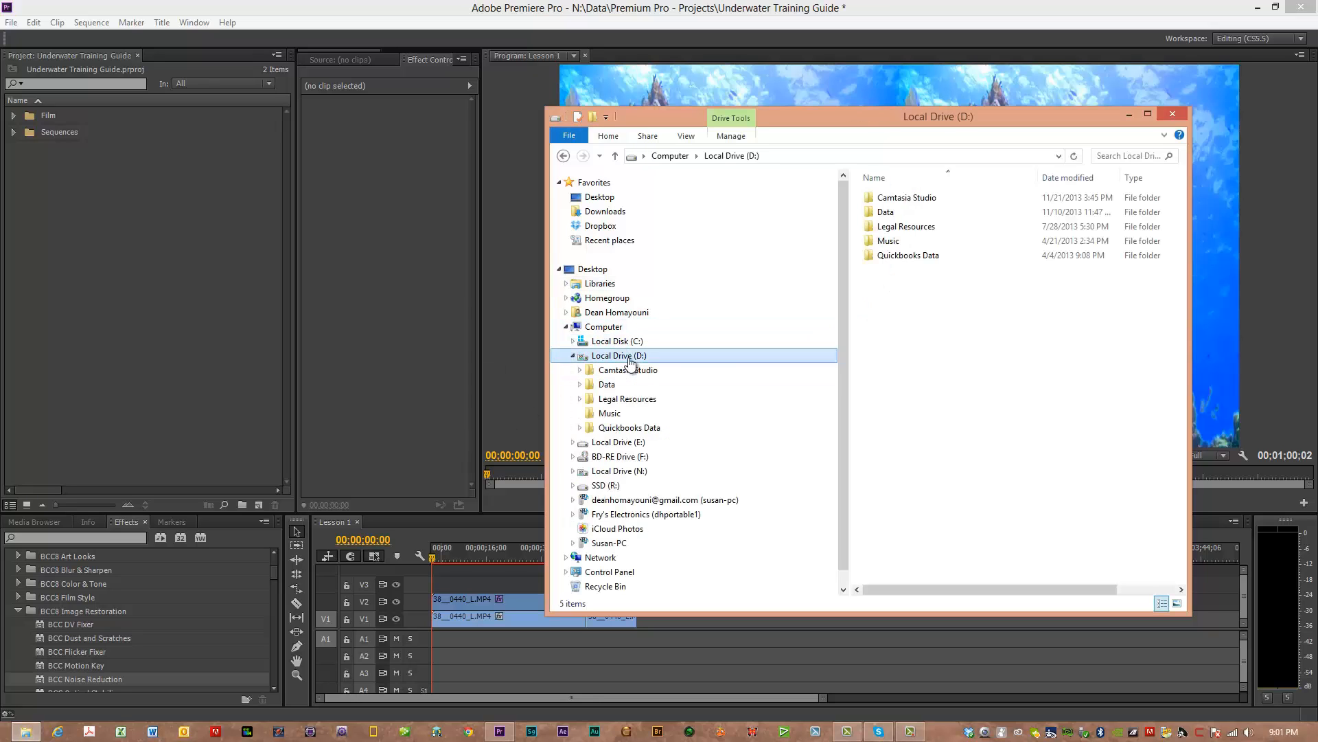
click(629, 375)
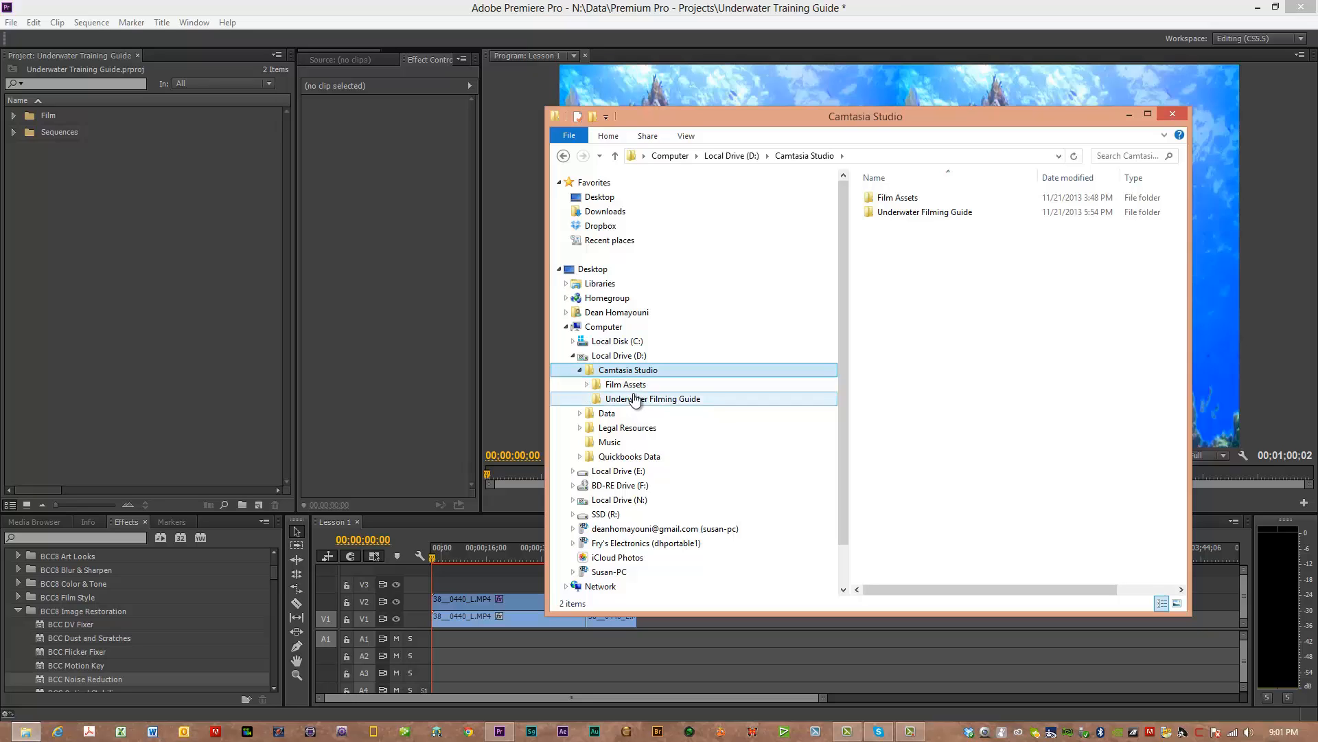
click(630, 385)
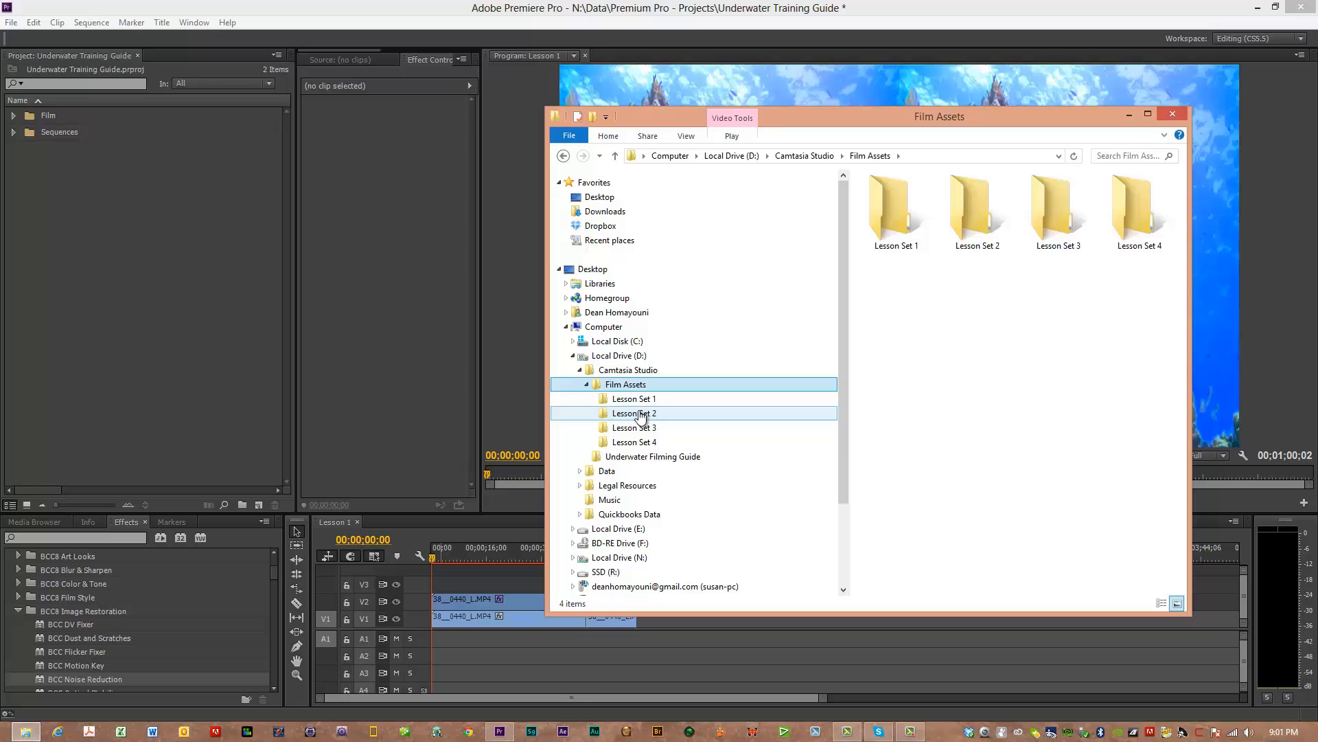
click(641, 414)
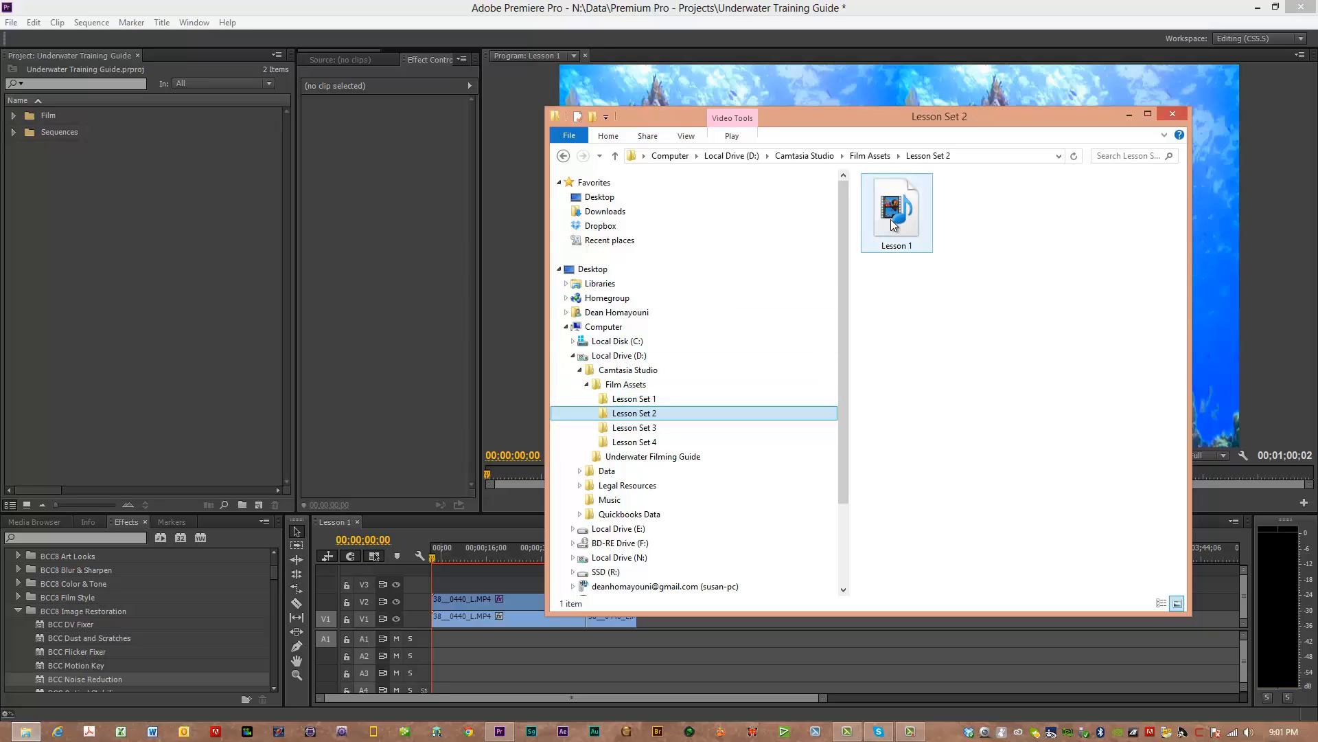
drag(891, 220, 86, 284)
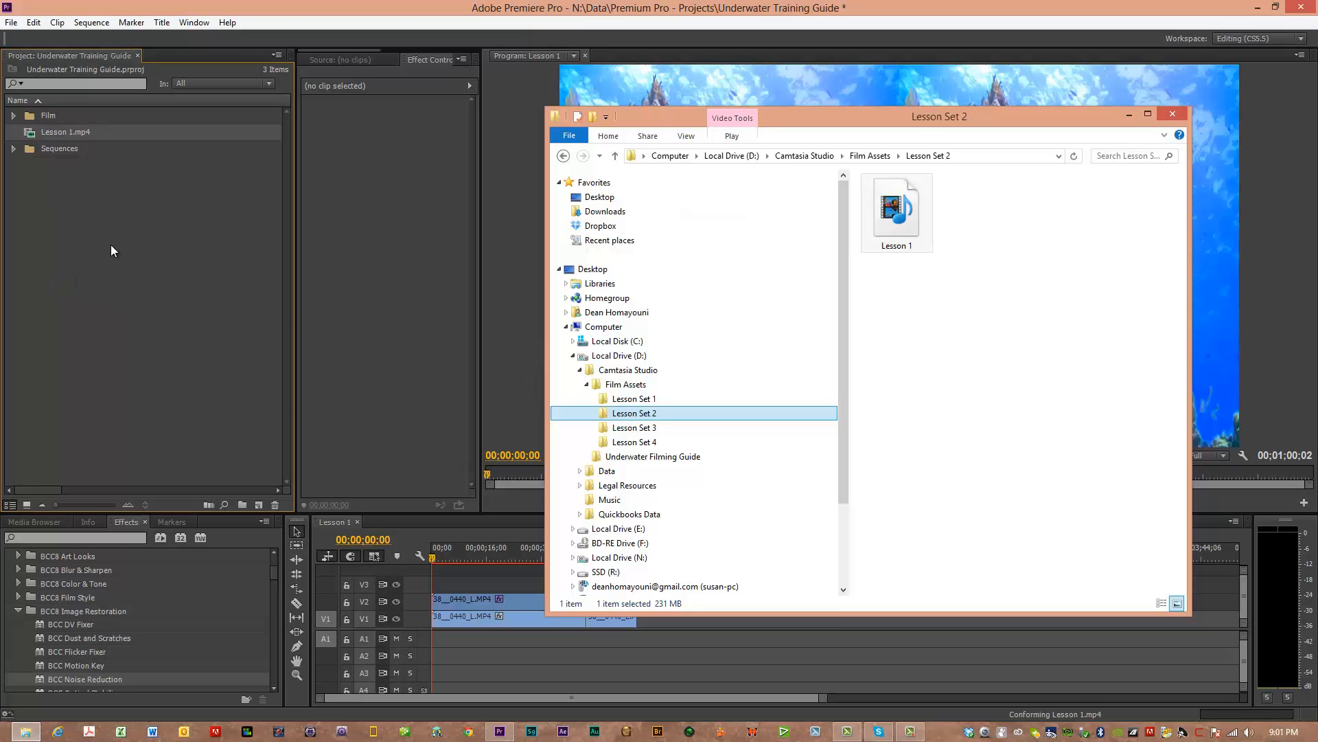
click(1169, 116)
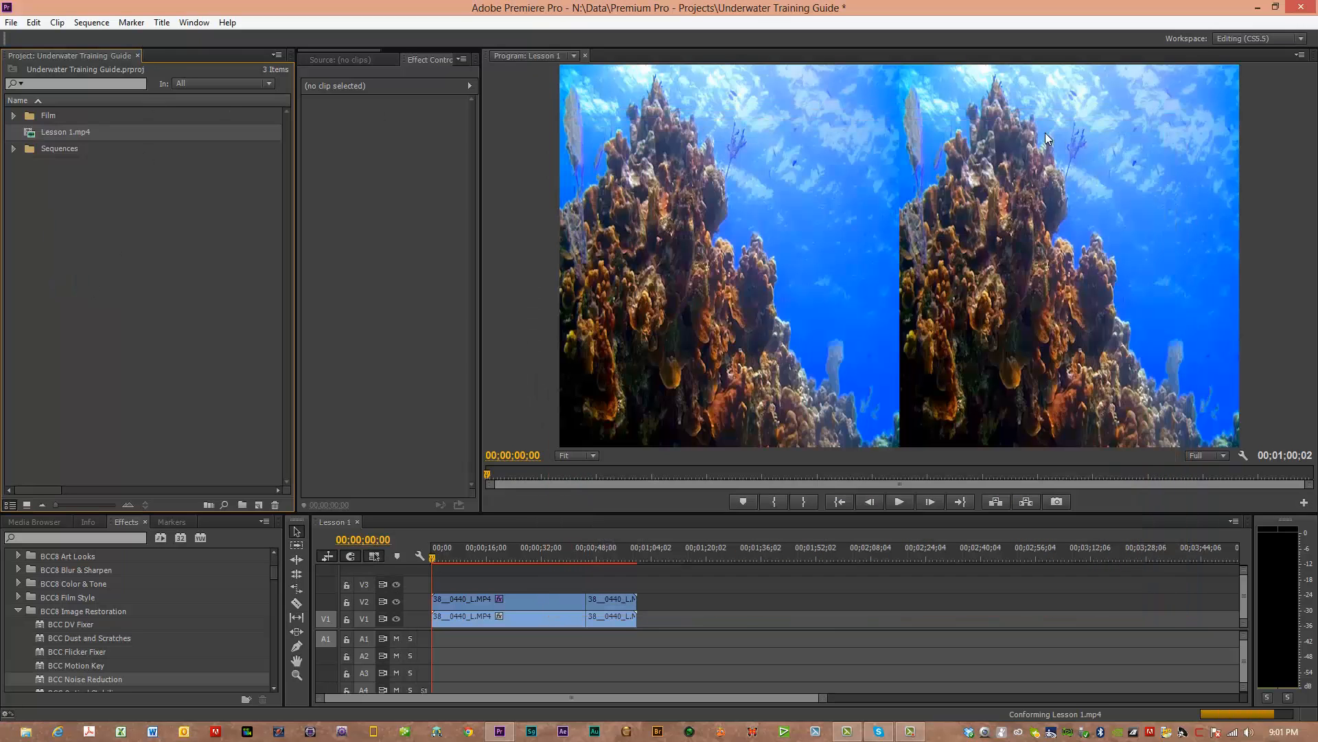
Create a bin named "Lesson 1" inside the Film bin.
click(13, 116)
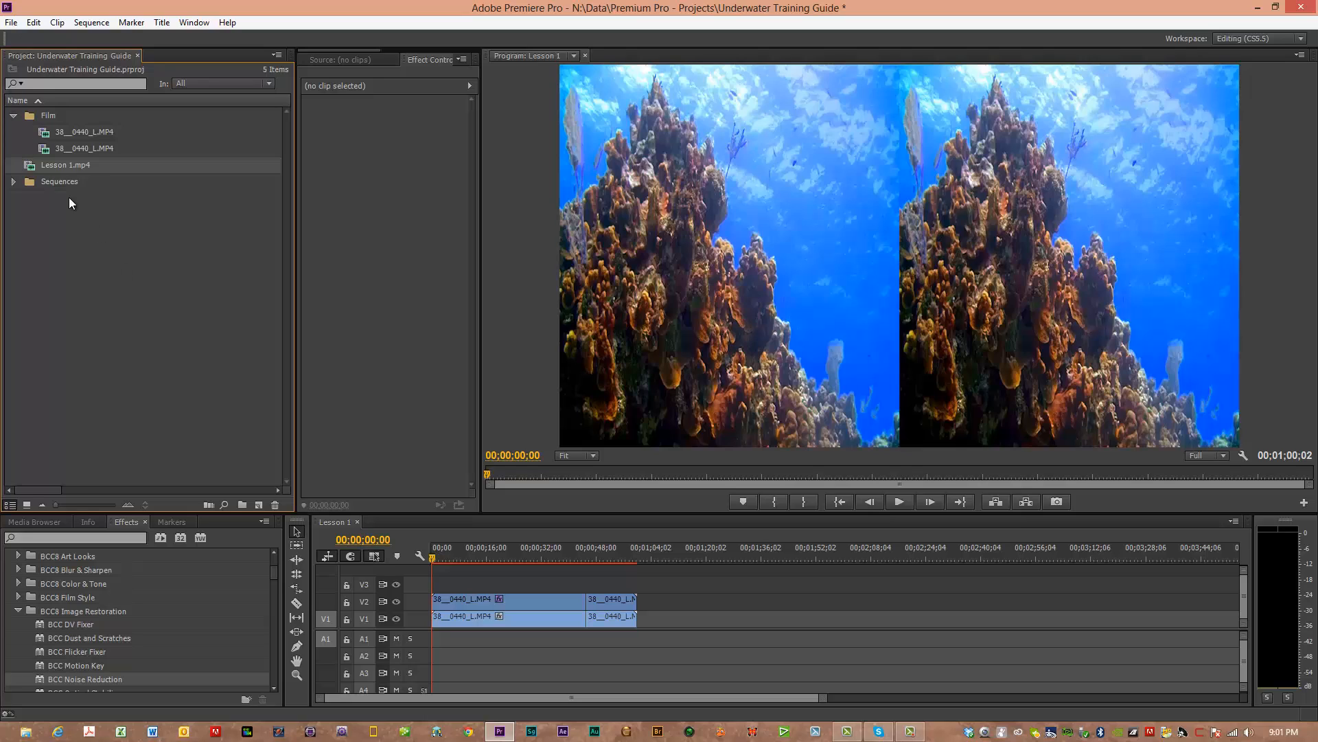
click(46, 117)
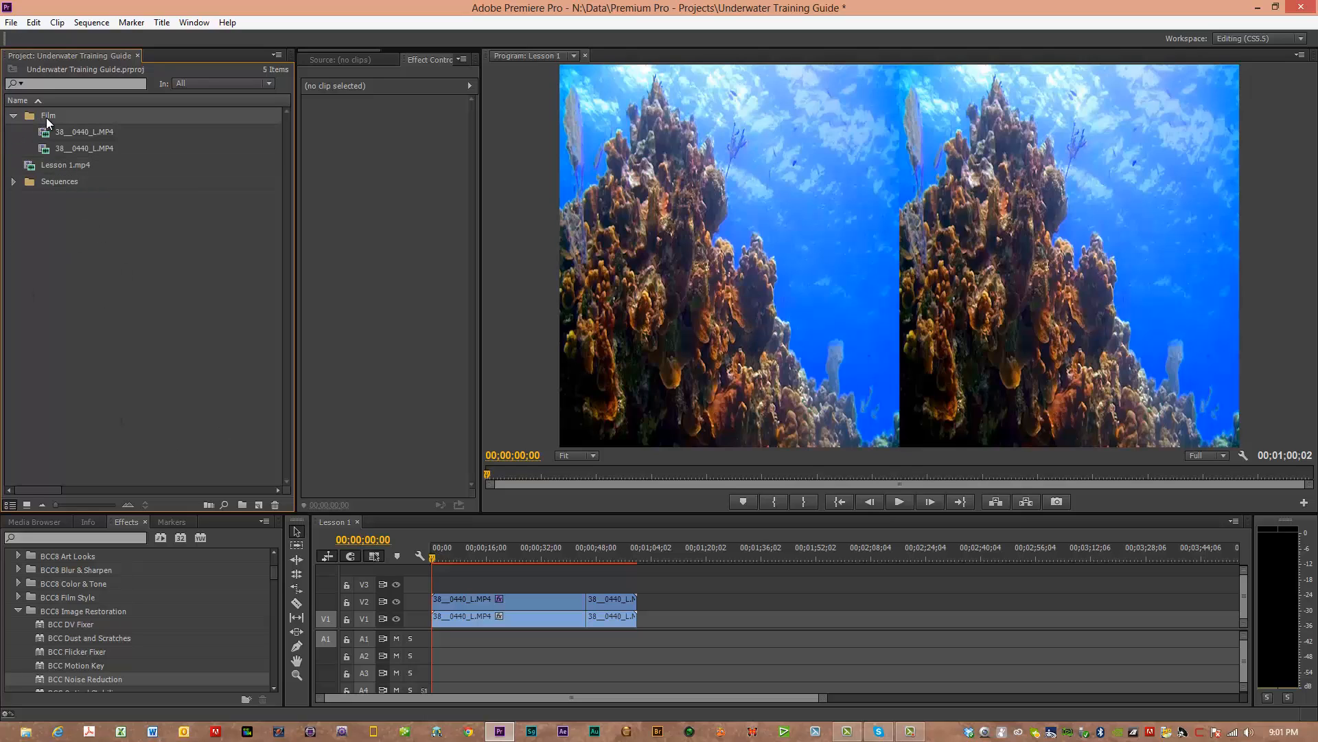
click(241, 505)
text(Leson)
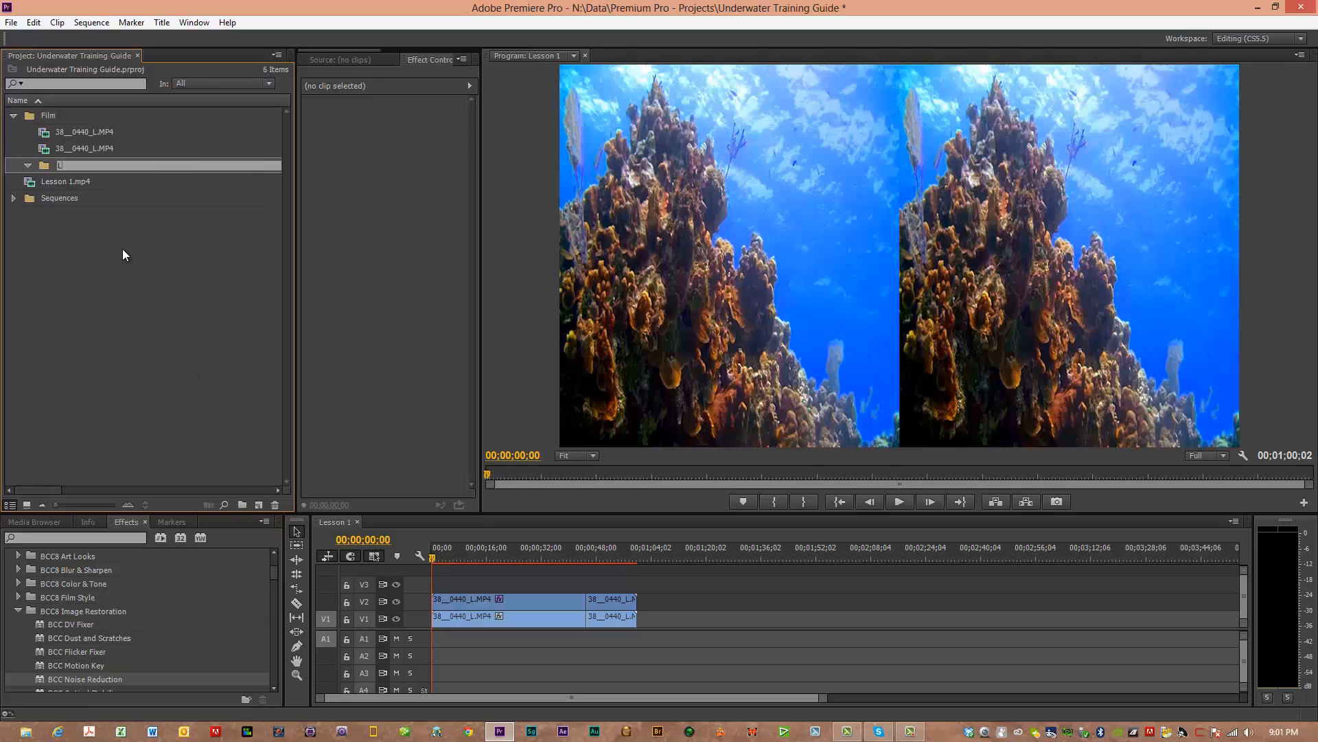
key(BackSpace)
key(BackSpace)
key(BackSpace)
text(son 1)
key(Tab)
Move both 38__0440_L.MP4 clips from the Film bin into its Lesson 1 bin, and collapse that bin.
click(76, 136)
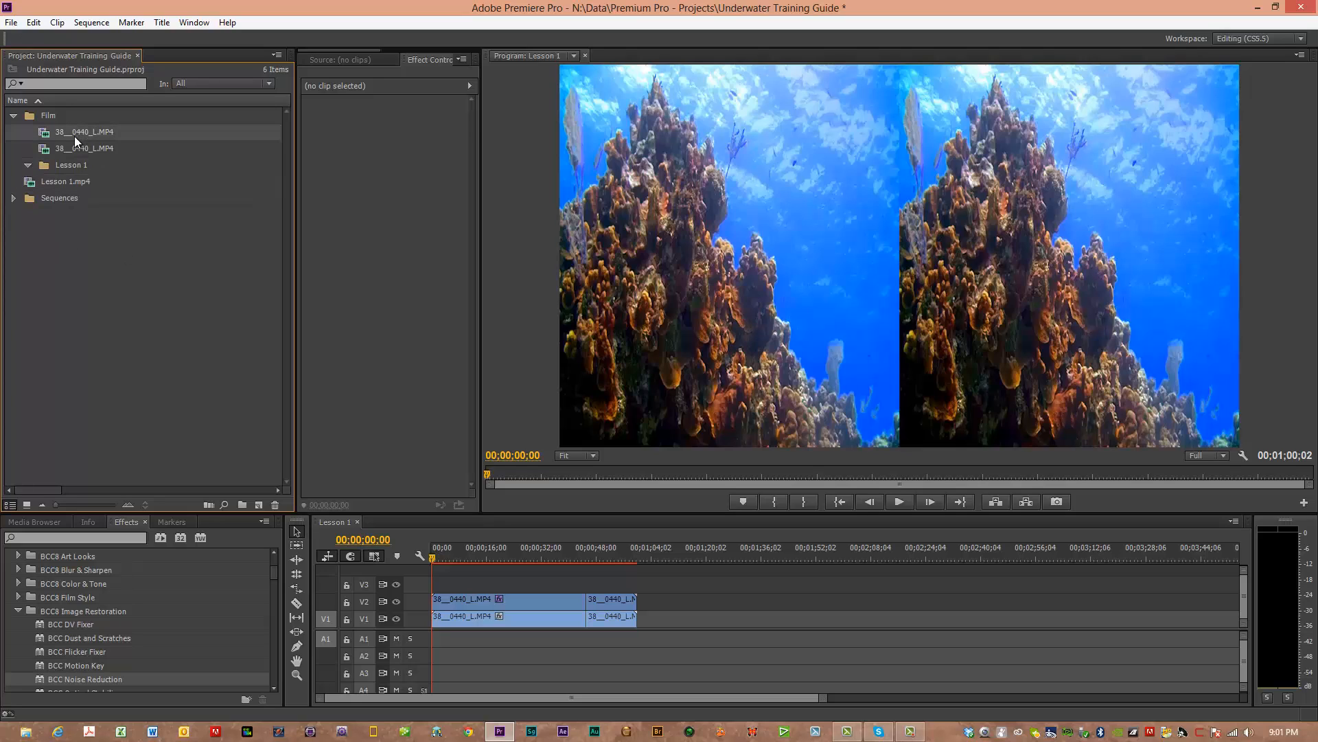
shift+click(80, 149)
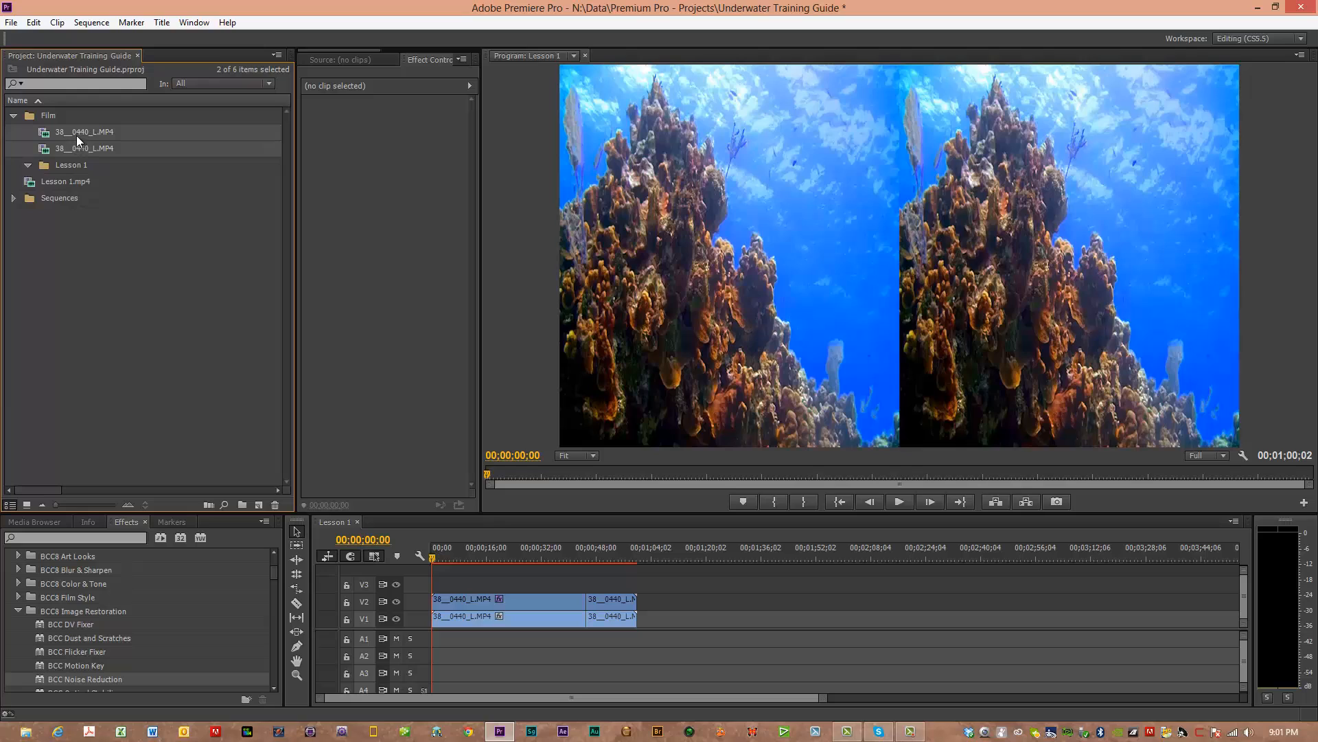
drag(76, 134, 67, 166)
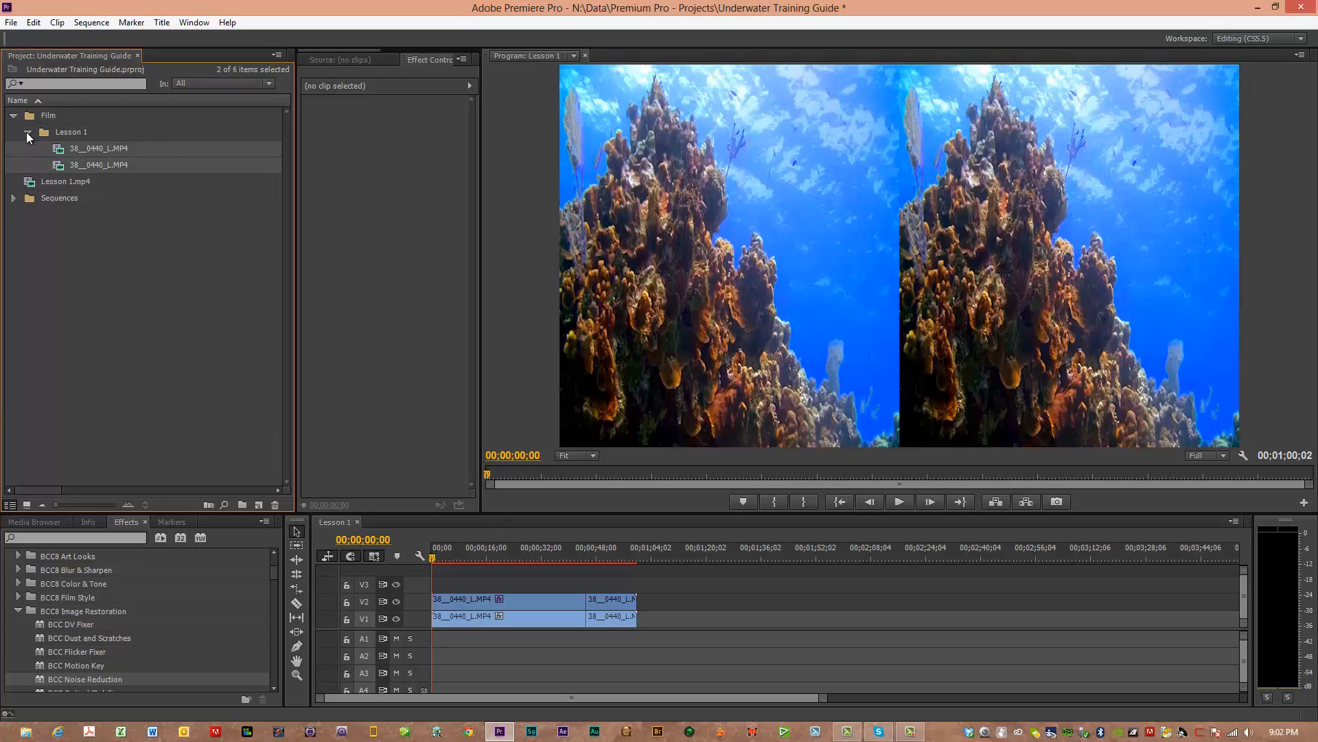
click(29, 132)
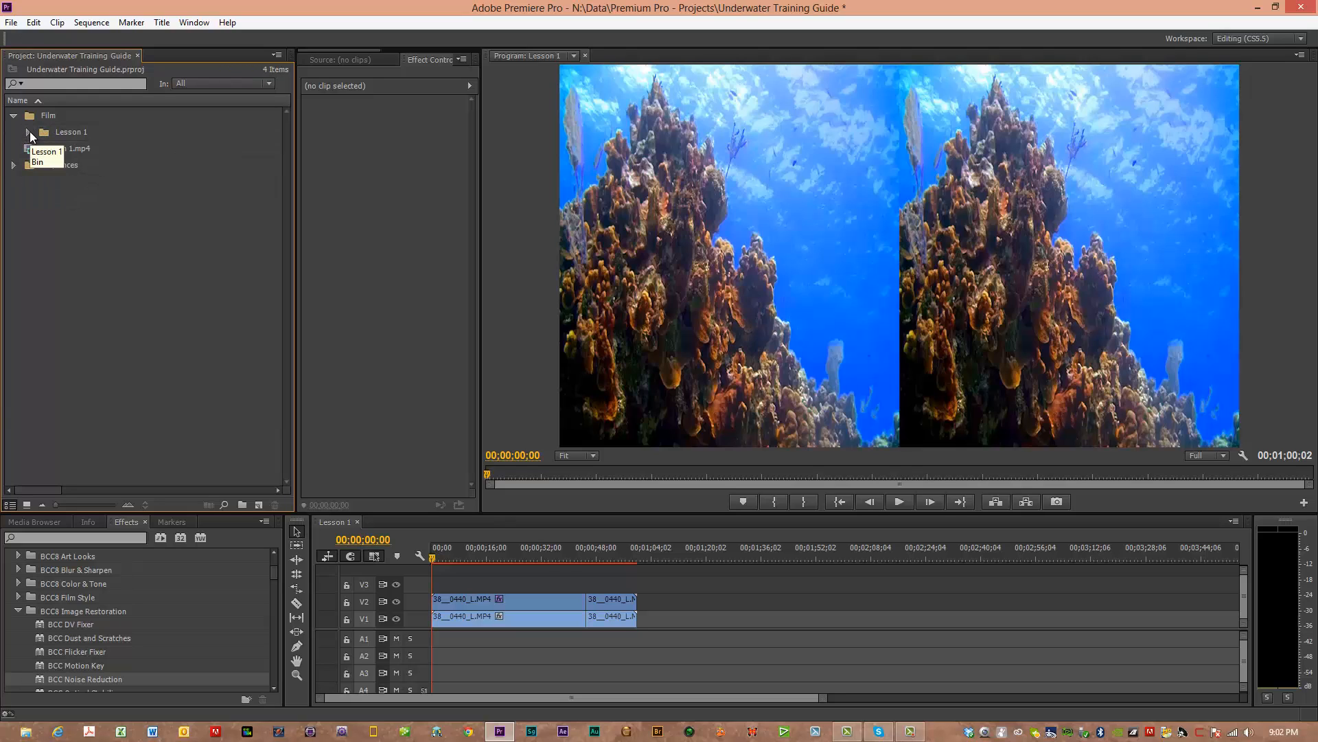
Create a bin named "Lesson 2" inside the Film bin.
click(48, 117)
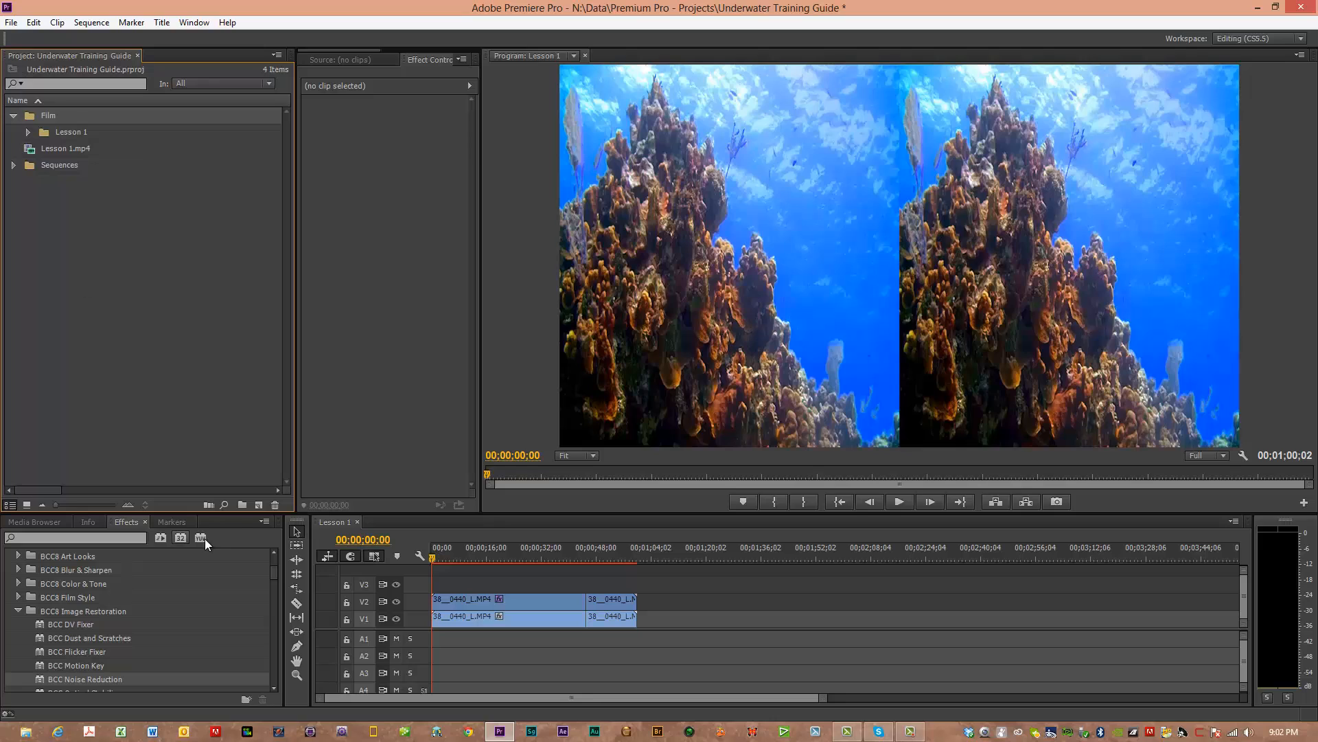
click(242, 503)
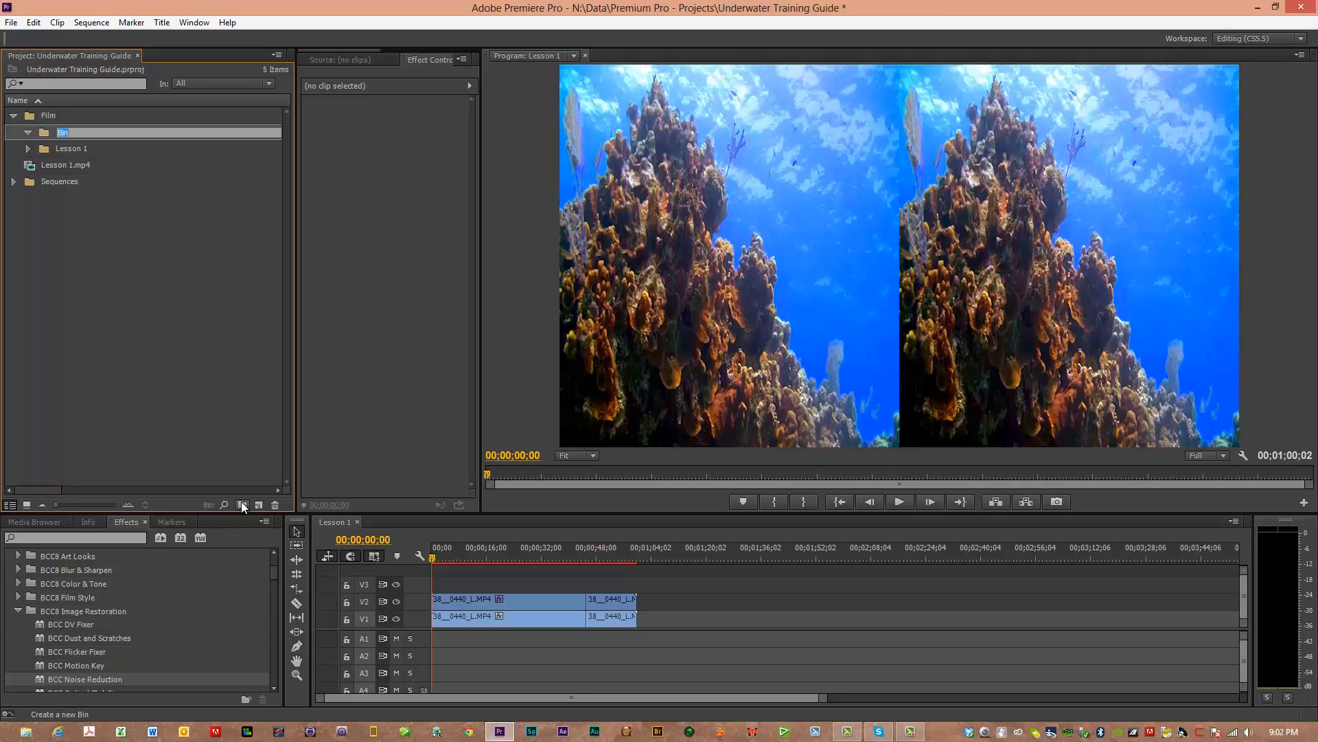
text(Lesson 2)
key(Tab)
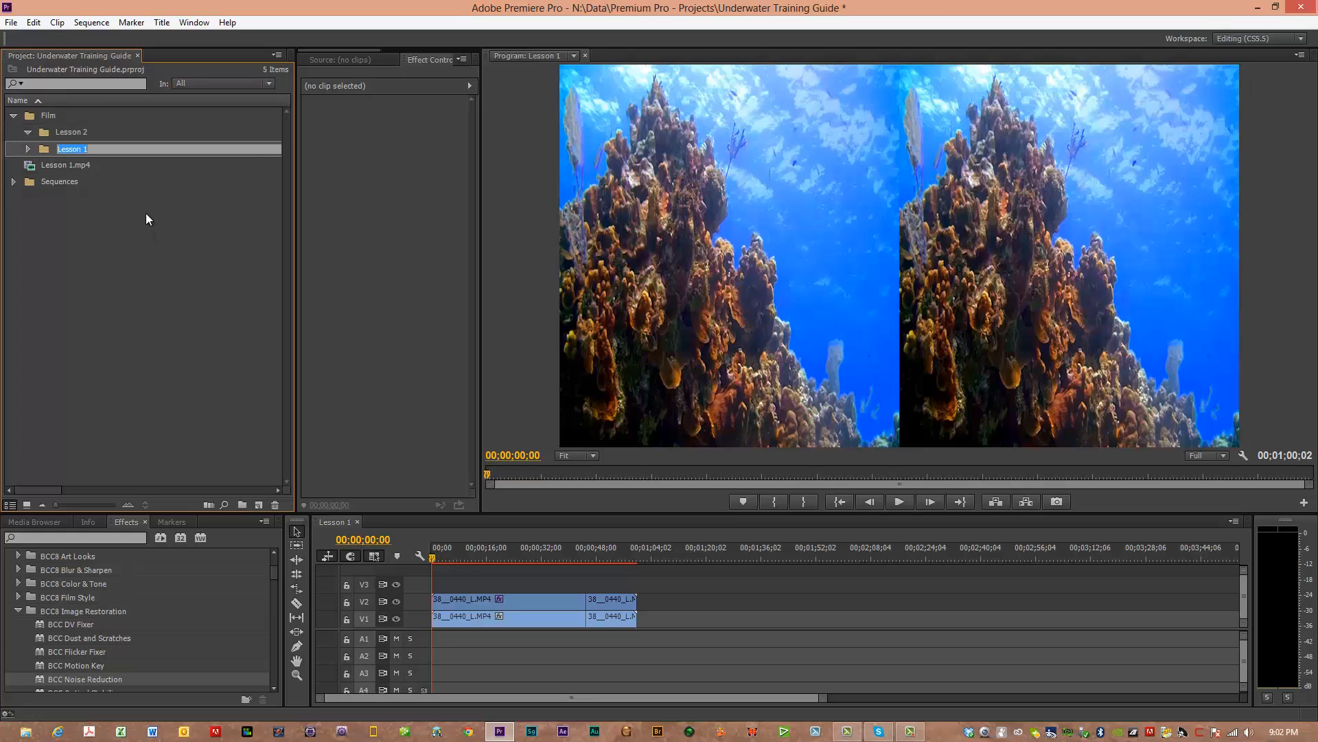
Move Lesson 1.mp4 into the Film bin's Lesson 2 bin, and leave both lesson bins collapsed.
drag(59, 162, 74, 140)
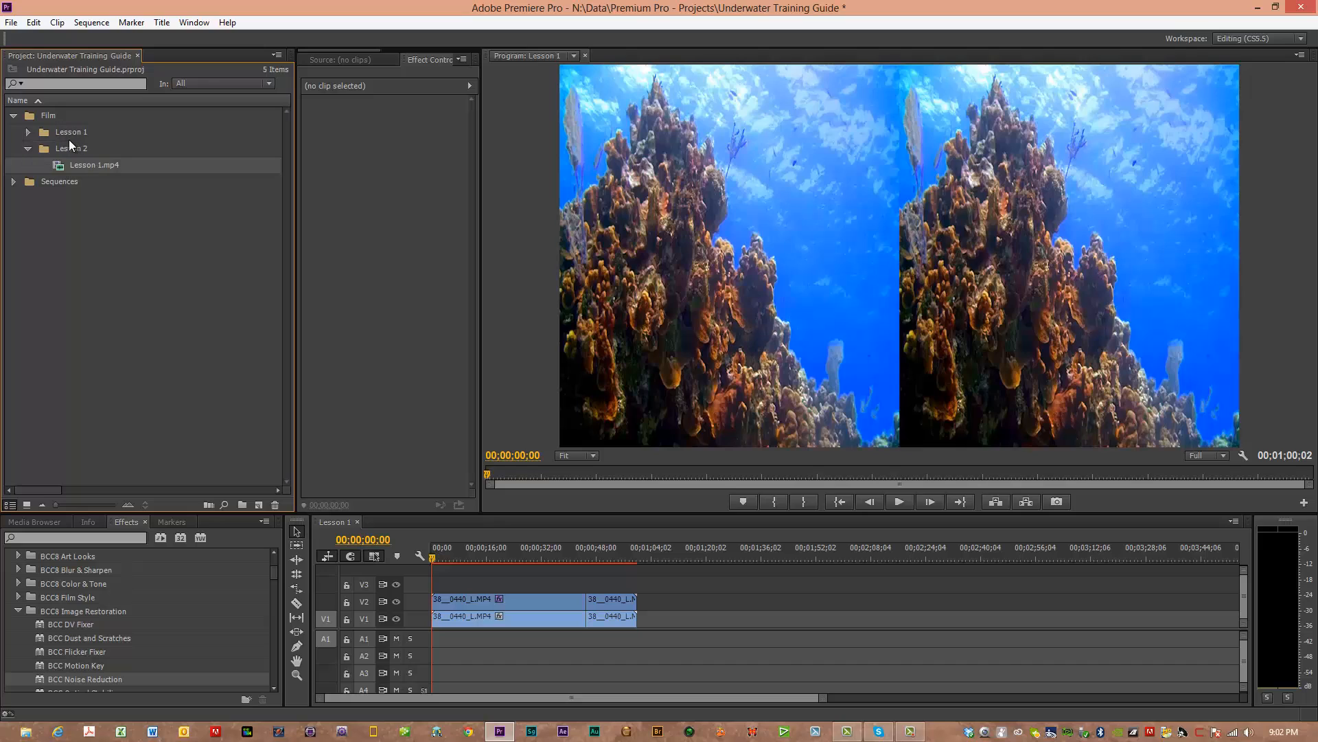
click(30, 147)
click(29, 147)
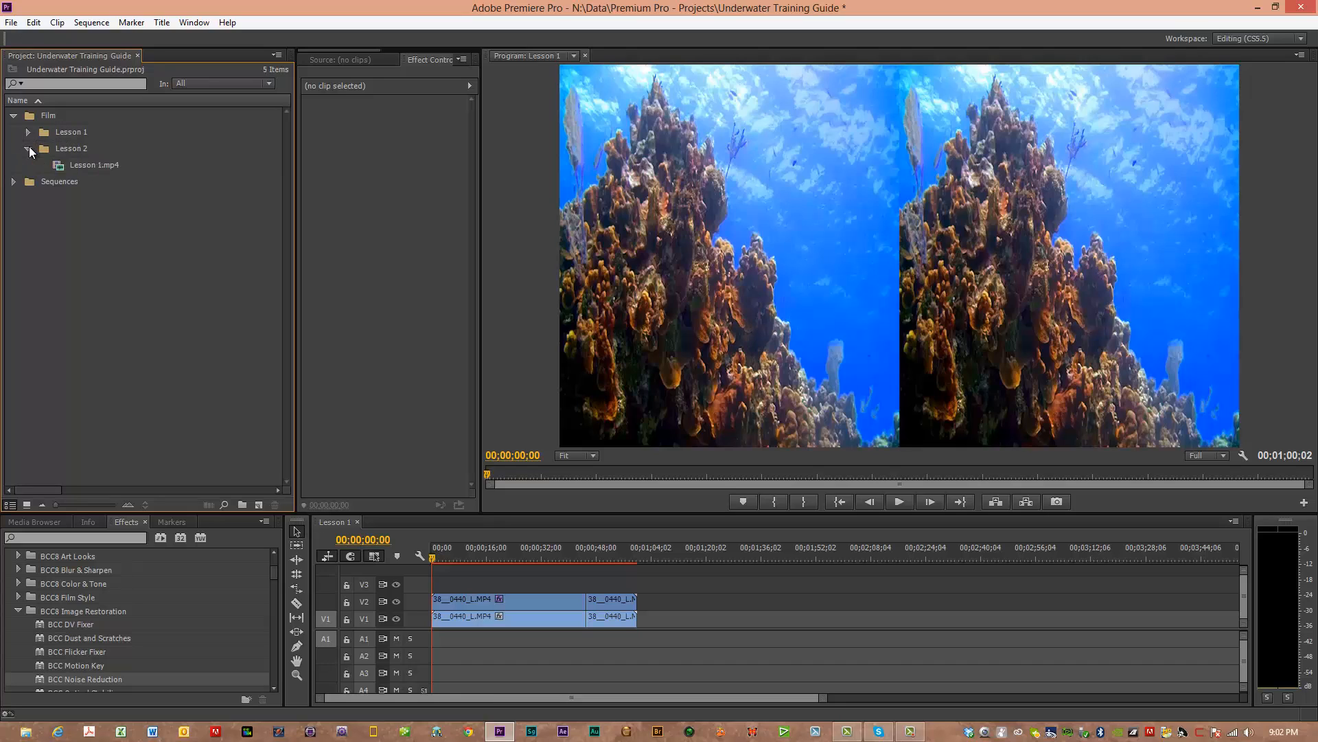
click(29, 147)
click(27, 131)
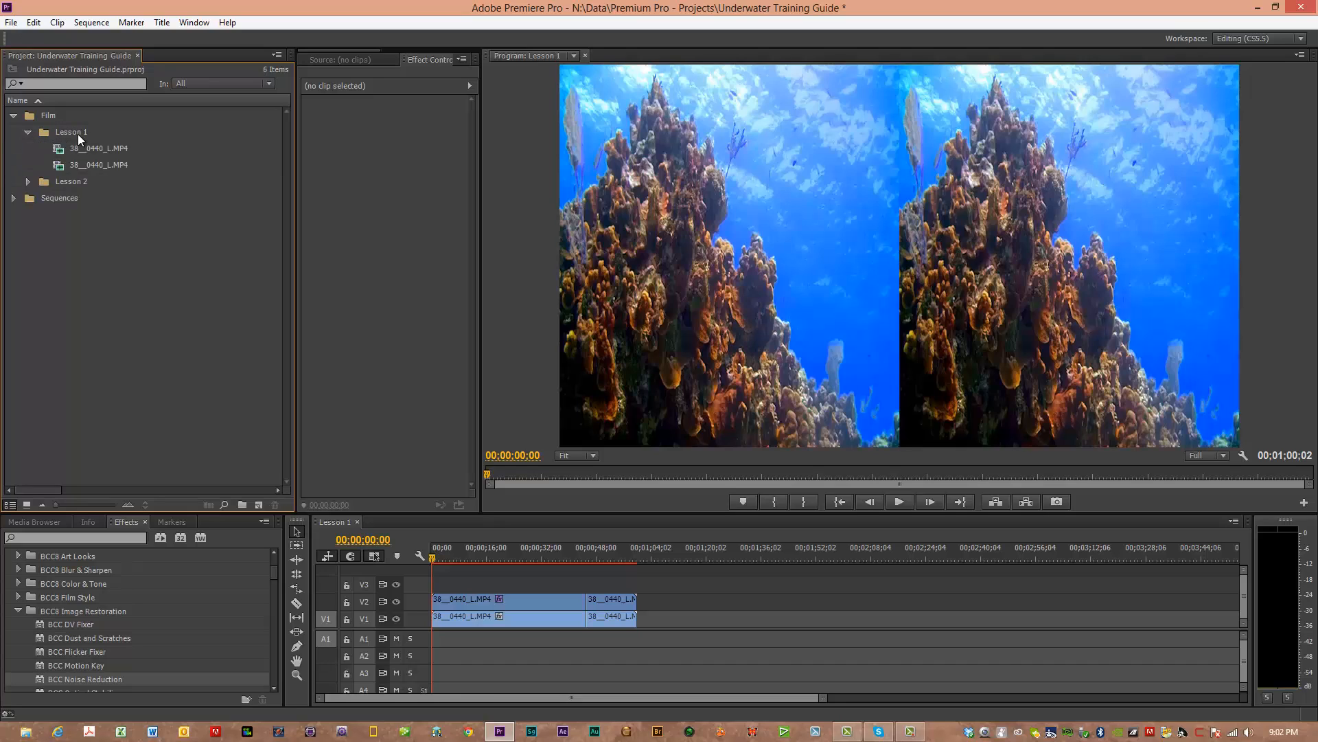
click(28, 133)
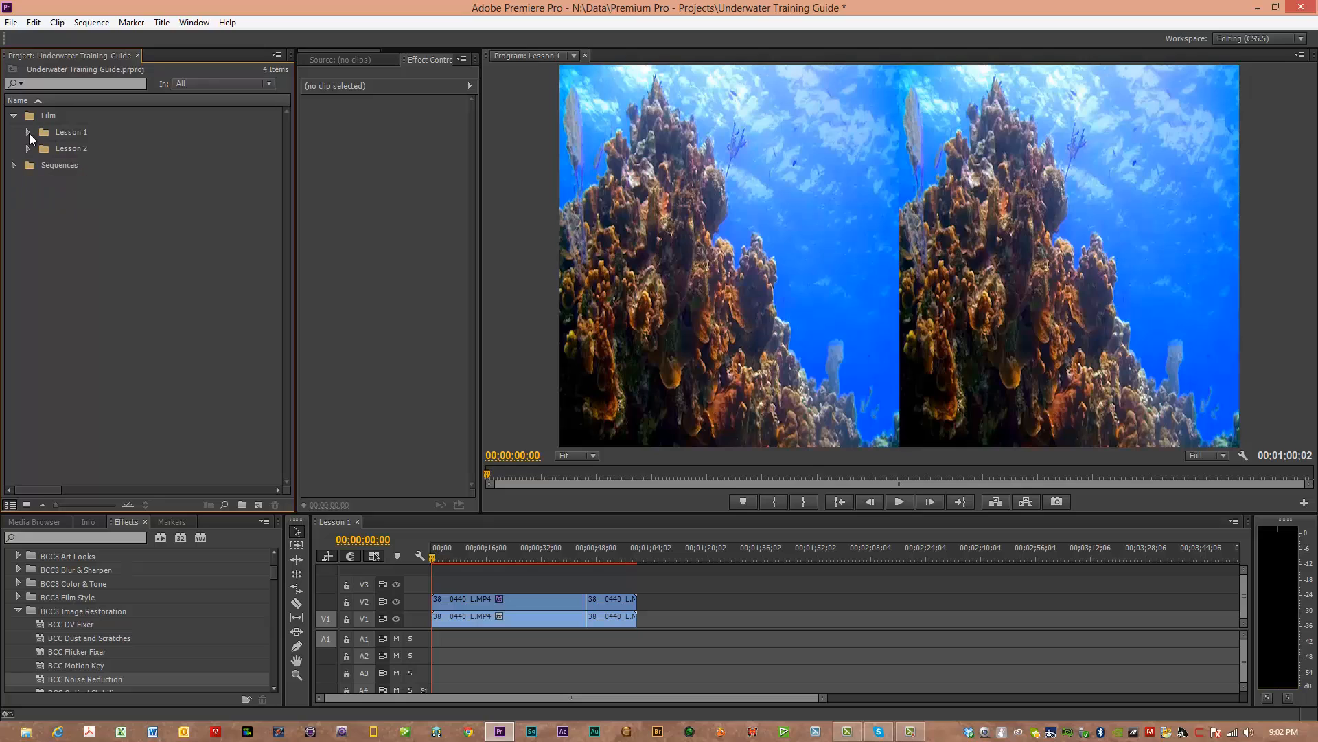
Create a sequence named "Lesson 2" in the Sequences bin with the AVCHD 1080i30 (60i) preset.
click(14, 165)
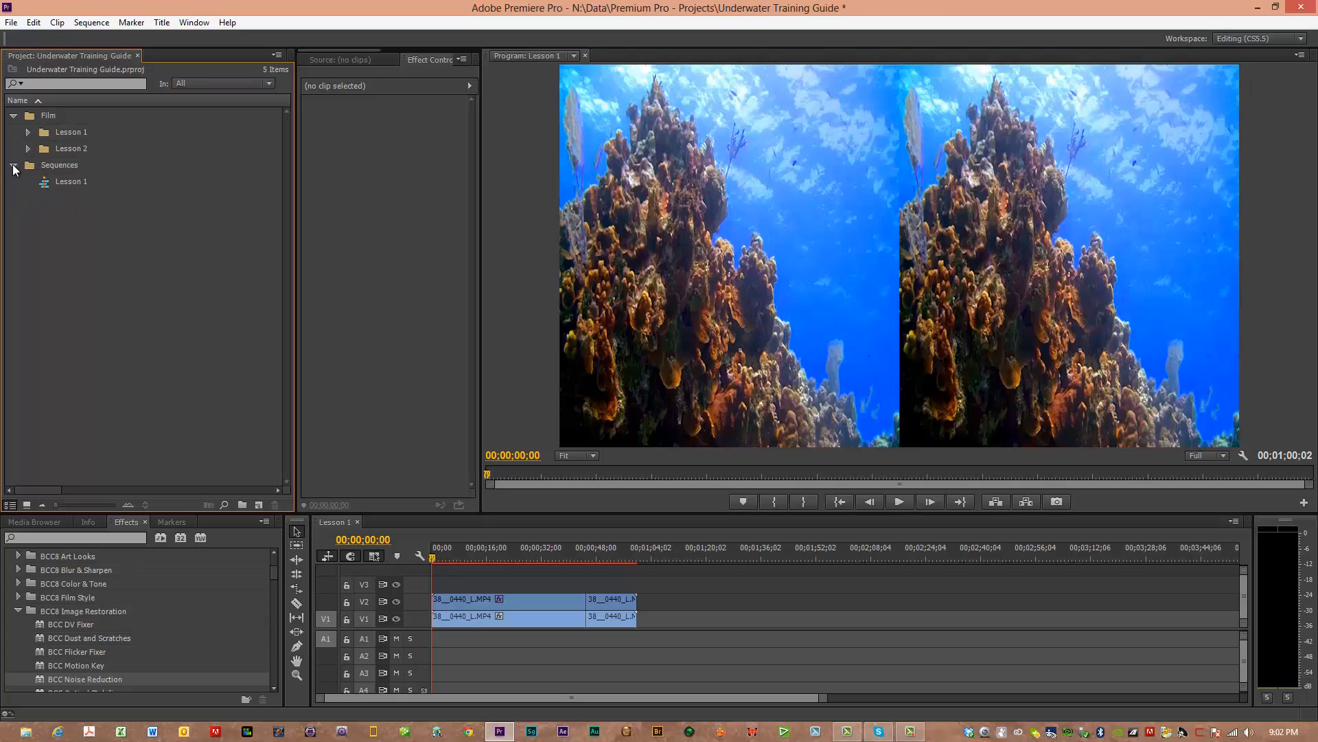
click(74, 181)
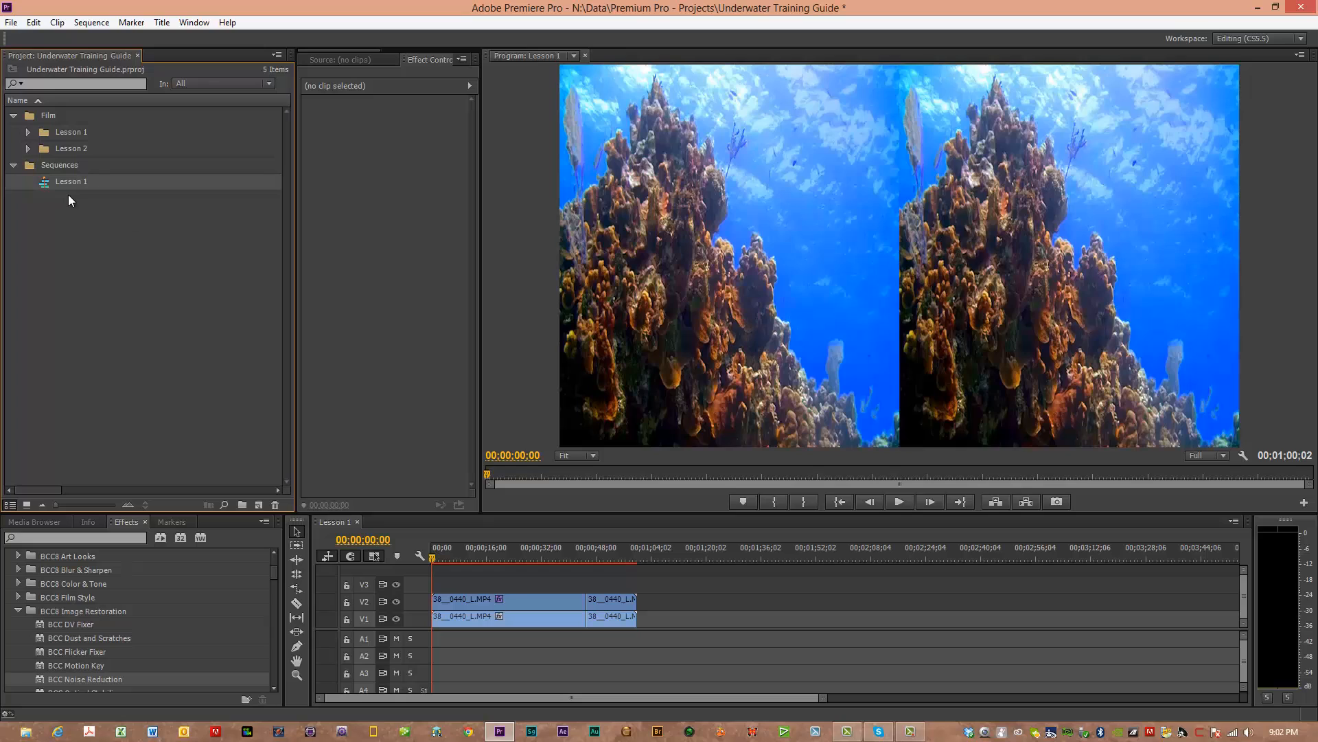
key(Return)
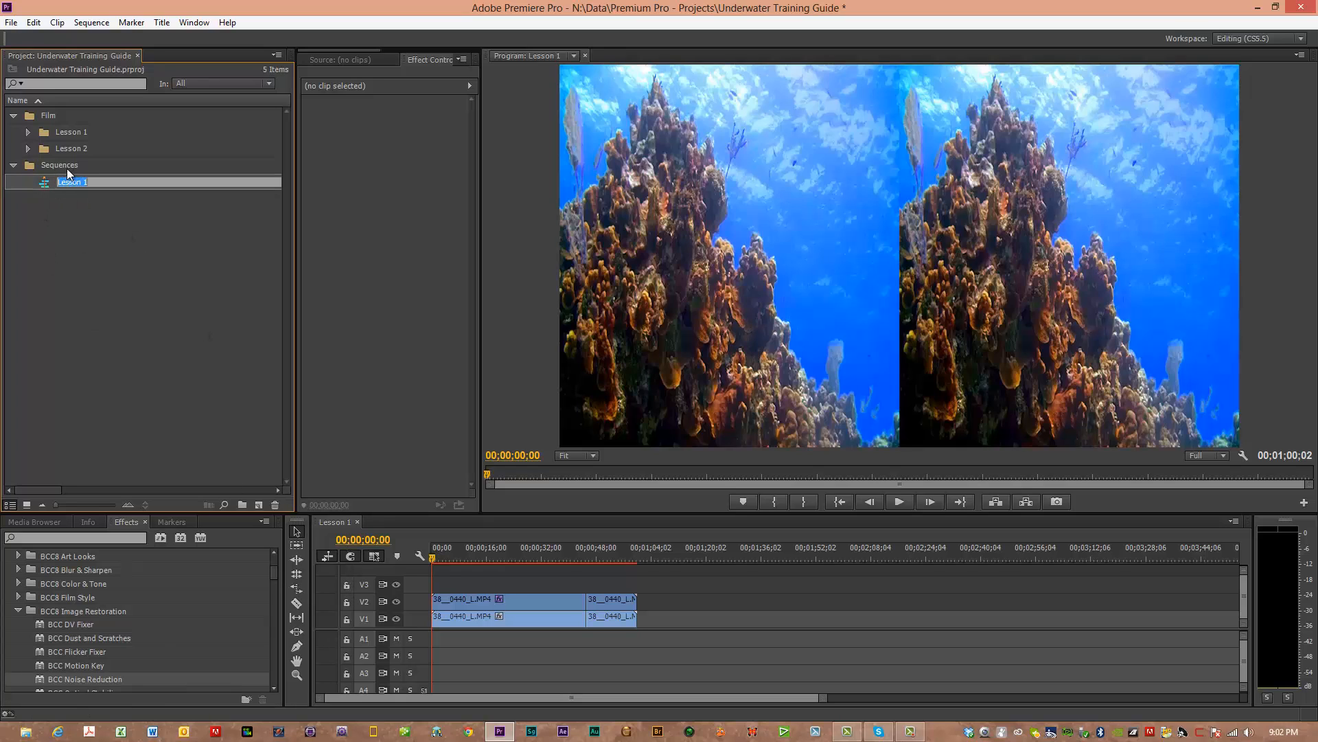
click(55, 162)
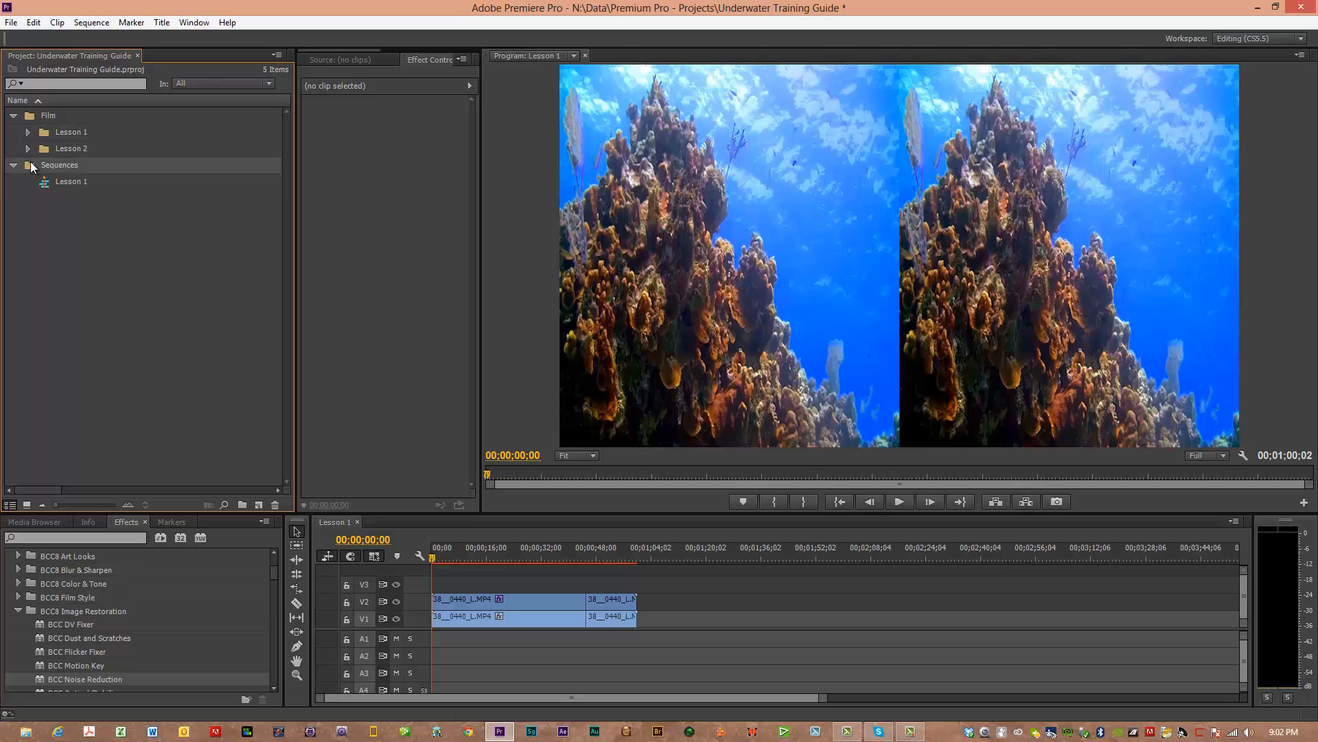
click(11, 23)
mouse_move(41, 38)
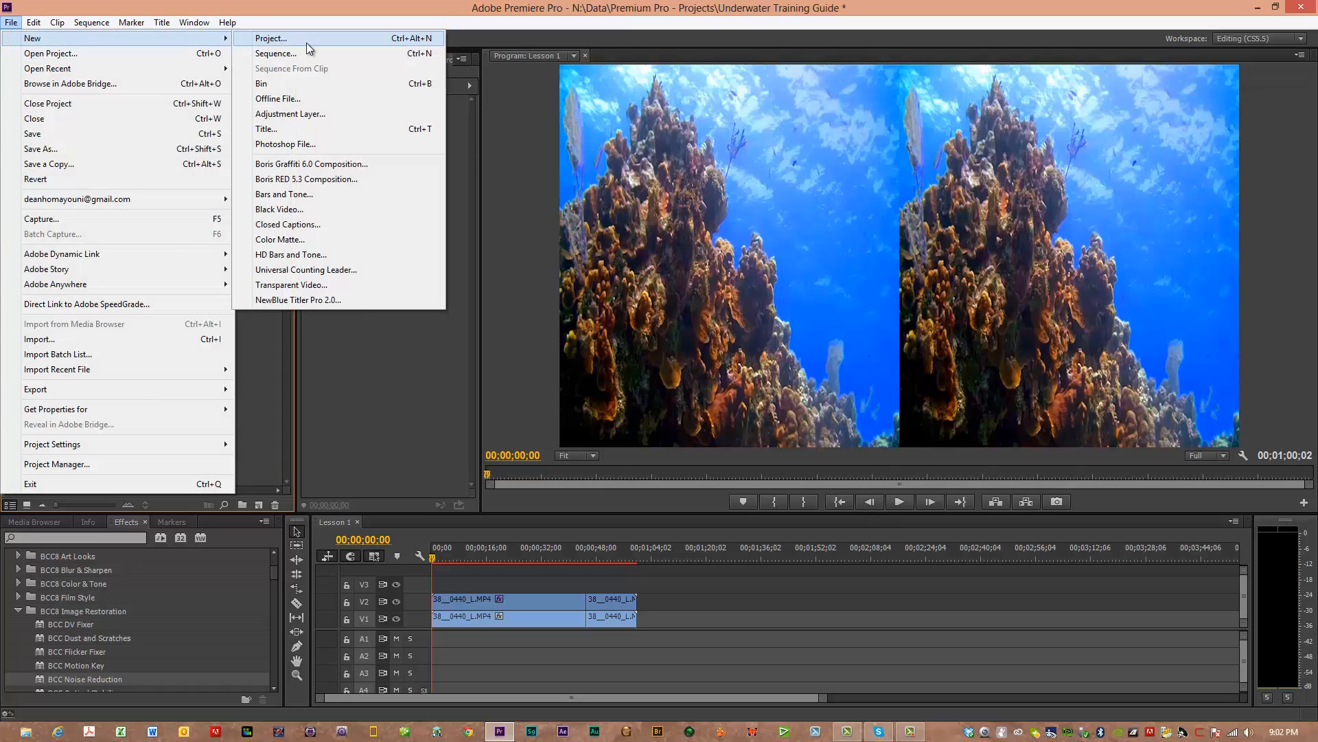
click(302, 53)
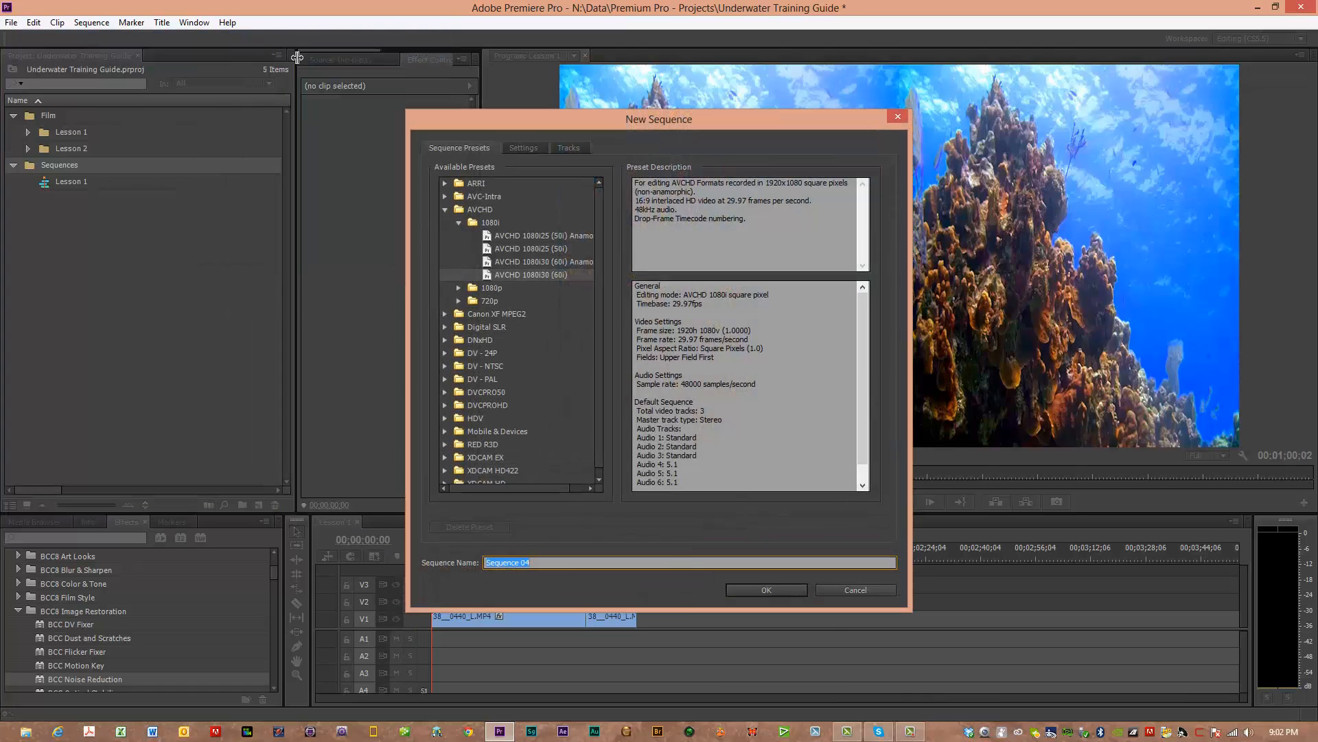
text(Kesson 2)
key(BackSpace)
key(BackSpace)
key(BackSpace)
key(BackSpace)
key(BackSpace)
text(Lesson 2)
key(Return)
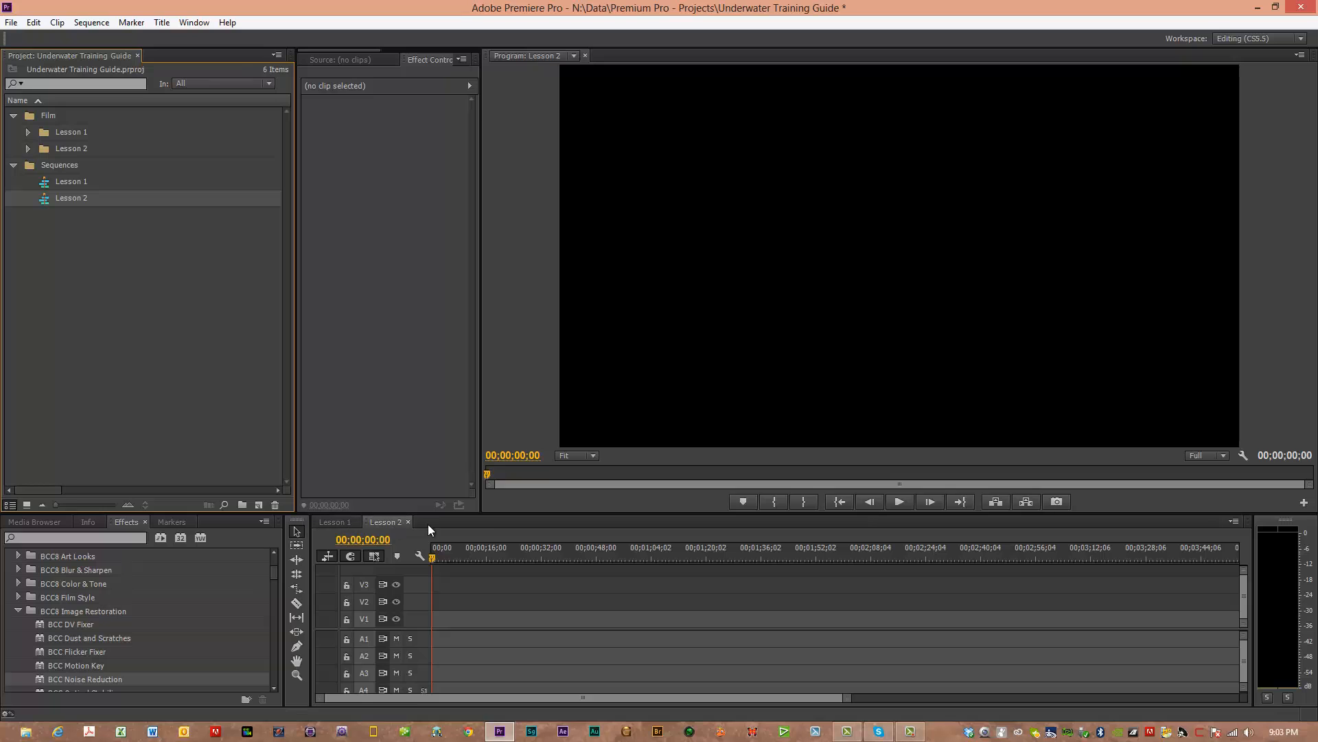
Close the Lesson 1 sequence in the timeline, reopening it once from the Sequences bin and closing it again.
click(353, 521)
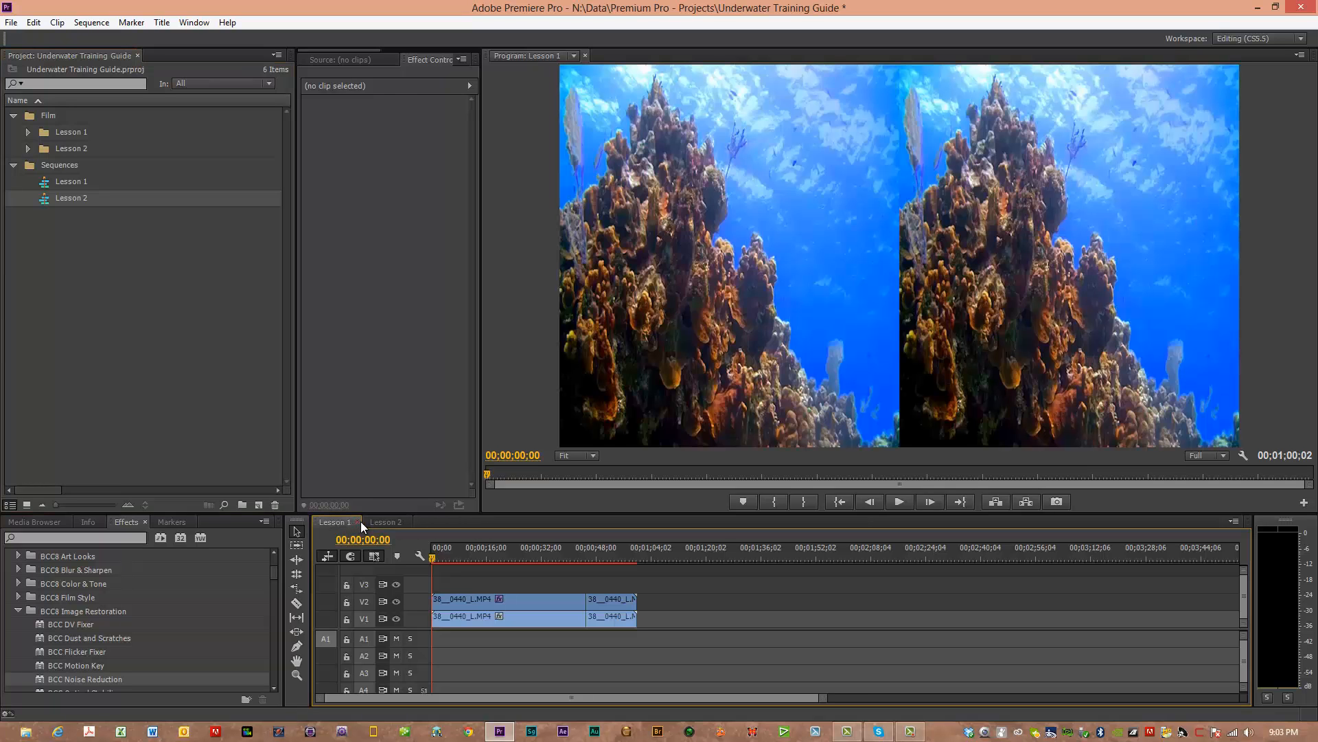
click(357, 522)
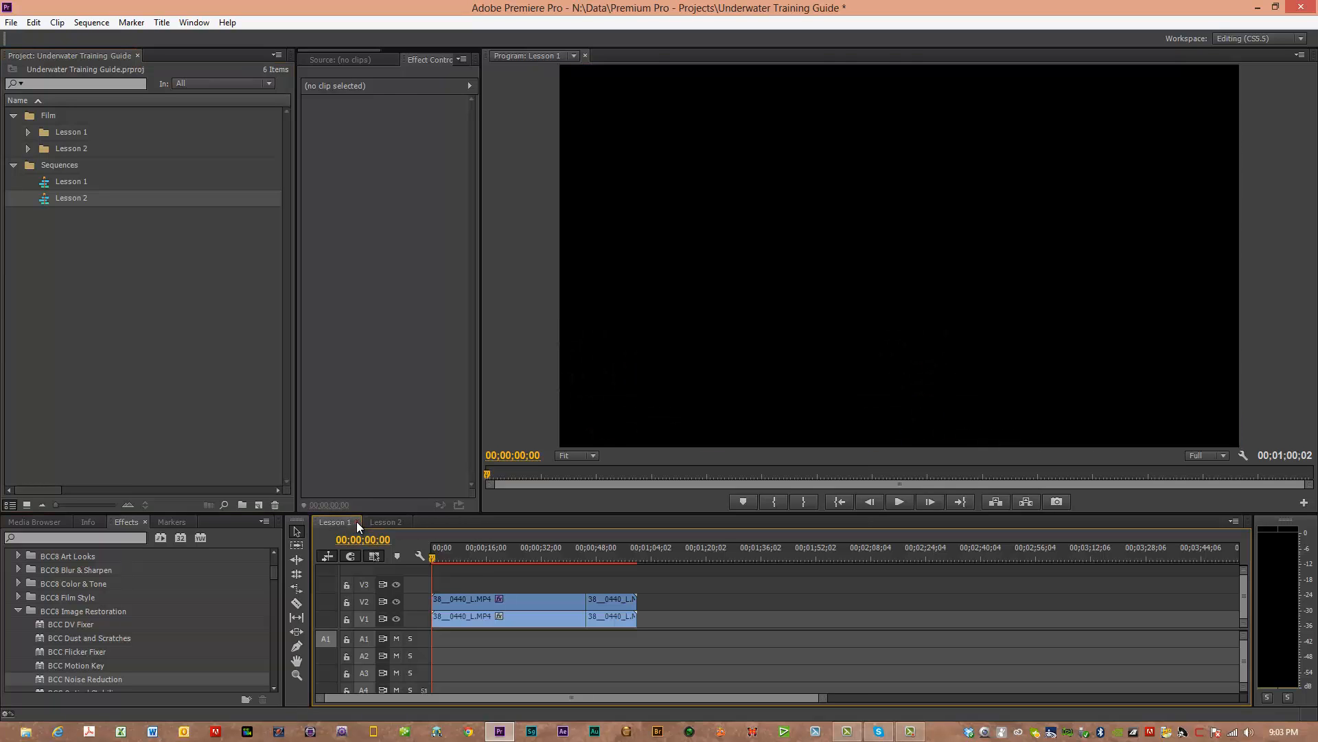
double_click(45, 183)
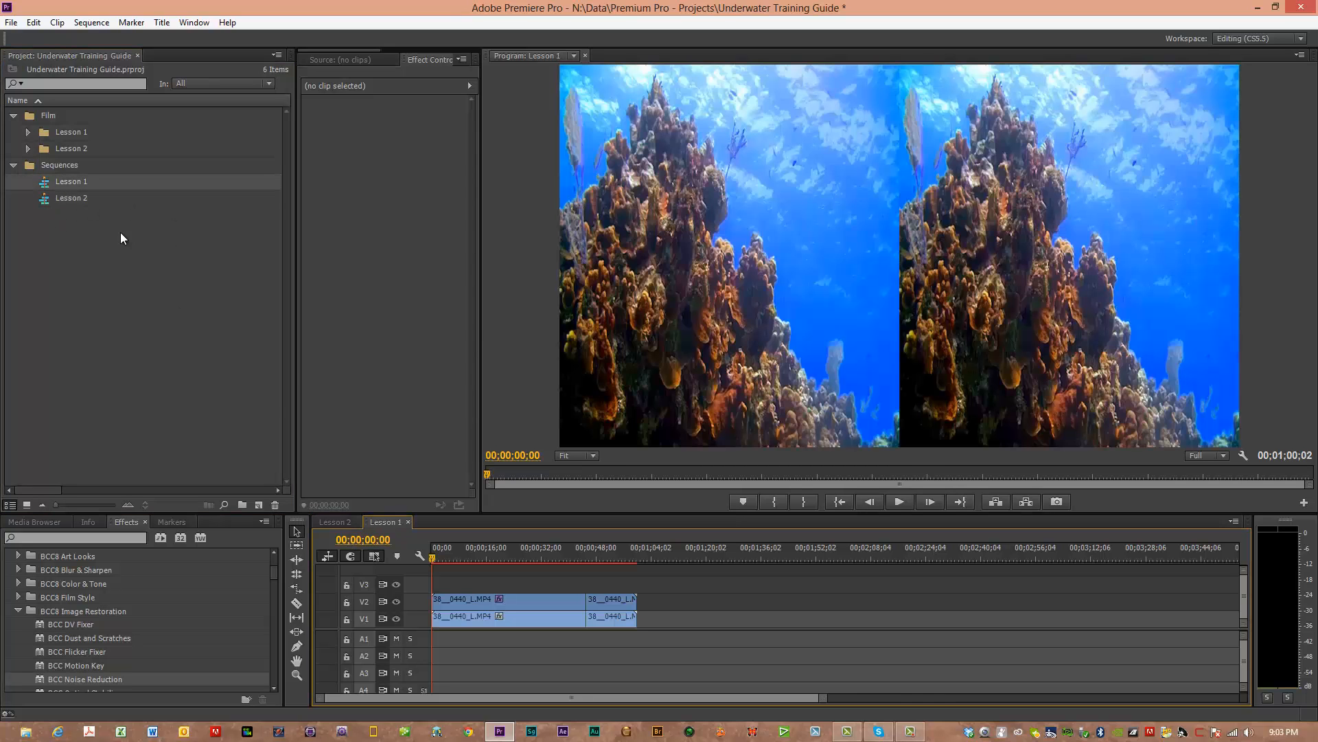
click(409, 522)
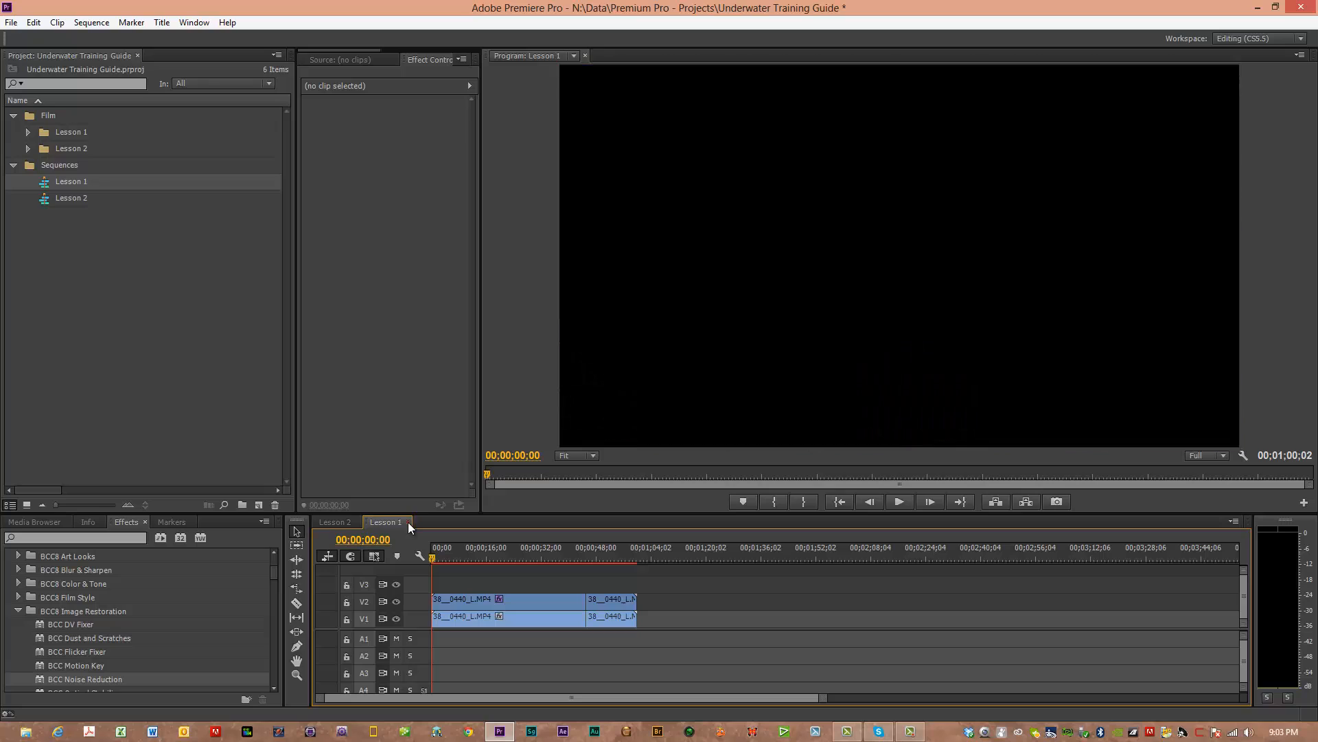
Place Lesson 1.mp4 at the start of V1 in the Lesson 2 sequence and apply the QuickS3D effect to it.
click(28, 149)
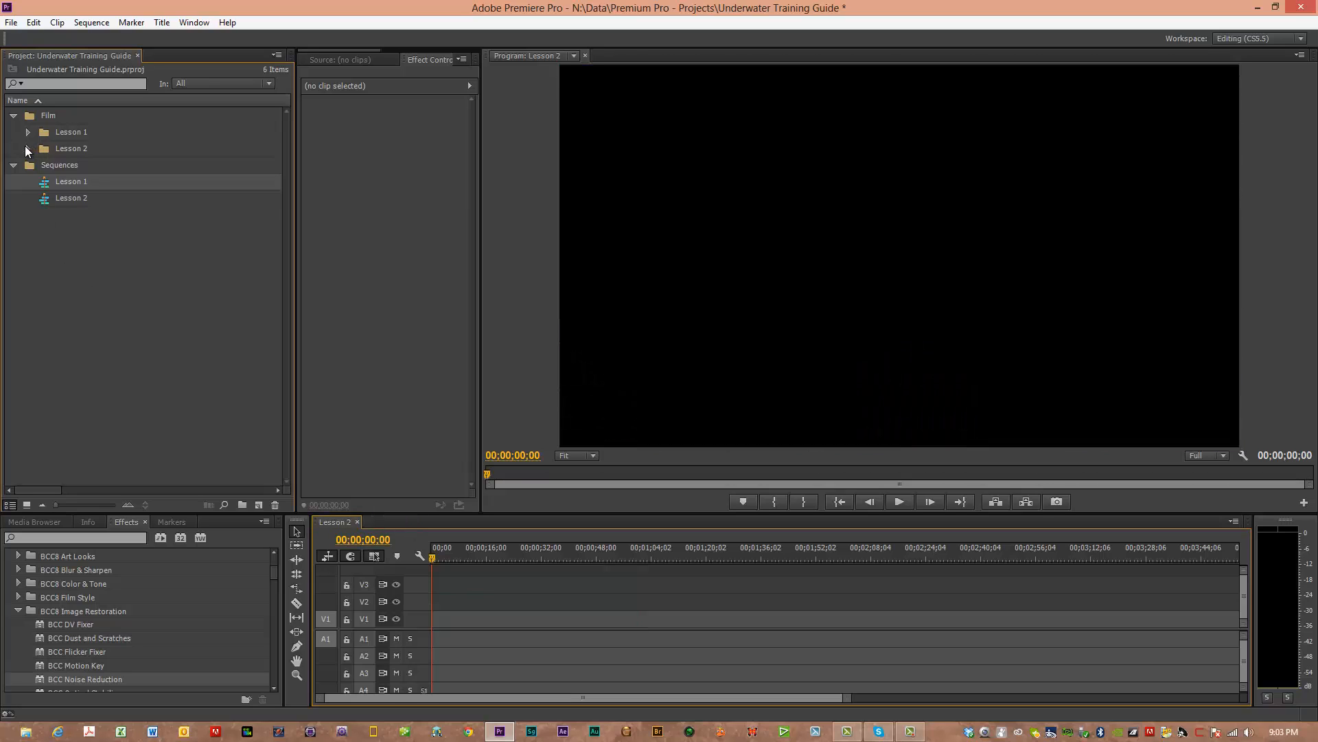
drag(69, 167, 434, 620)
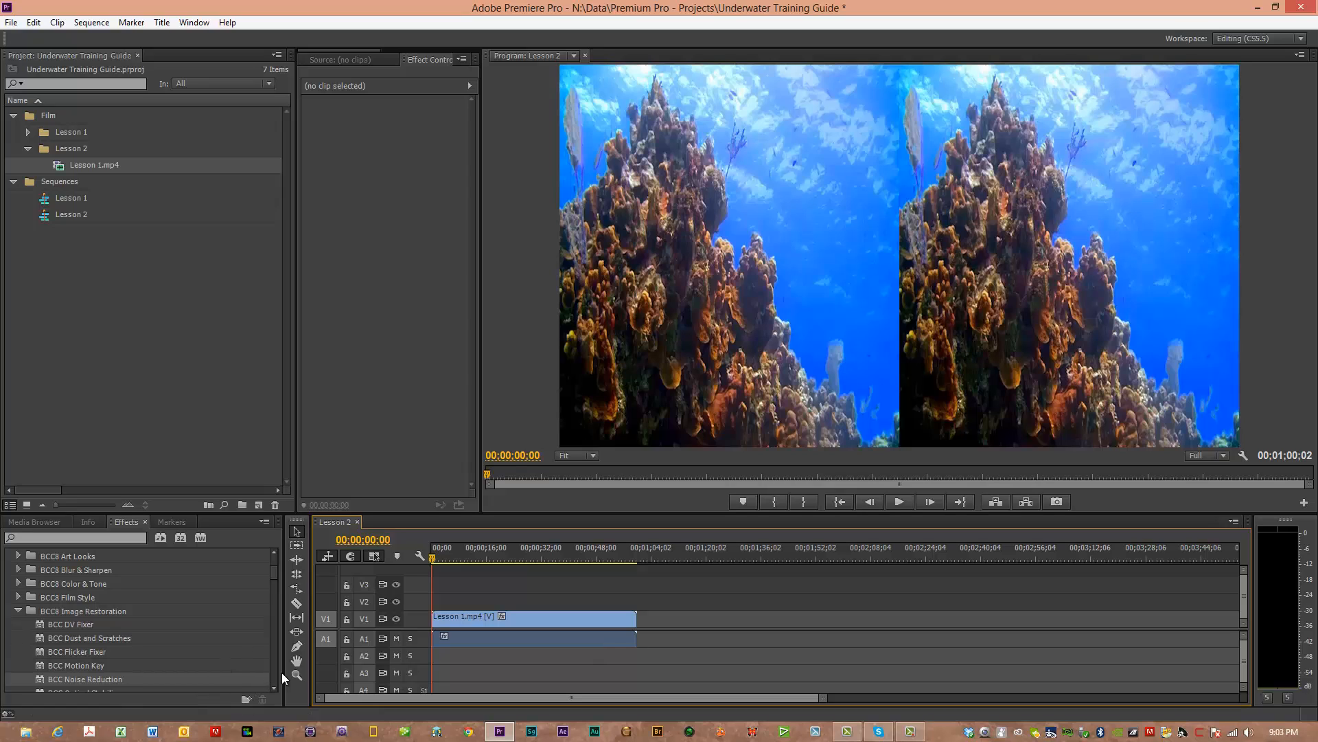
scroll(272, 675, down, 15)
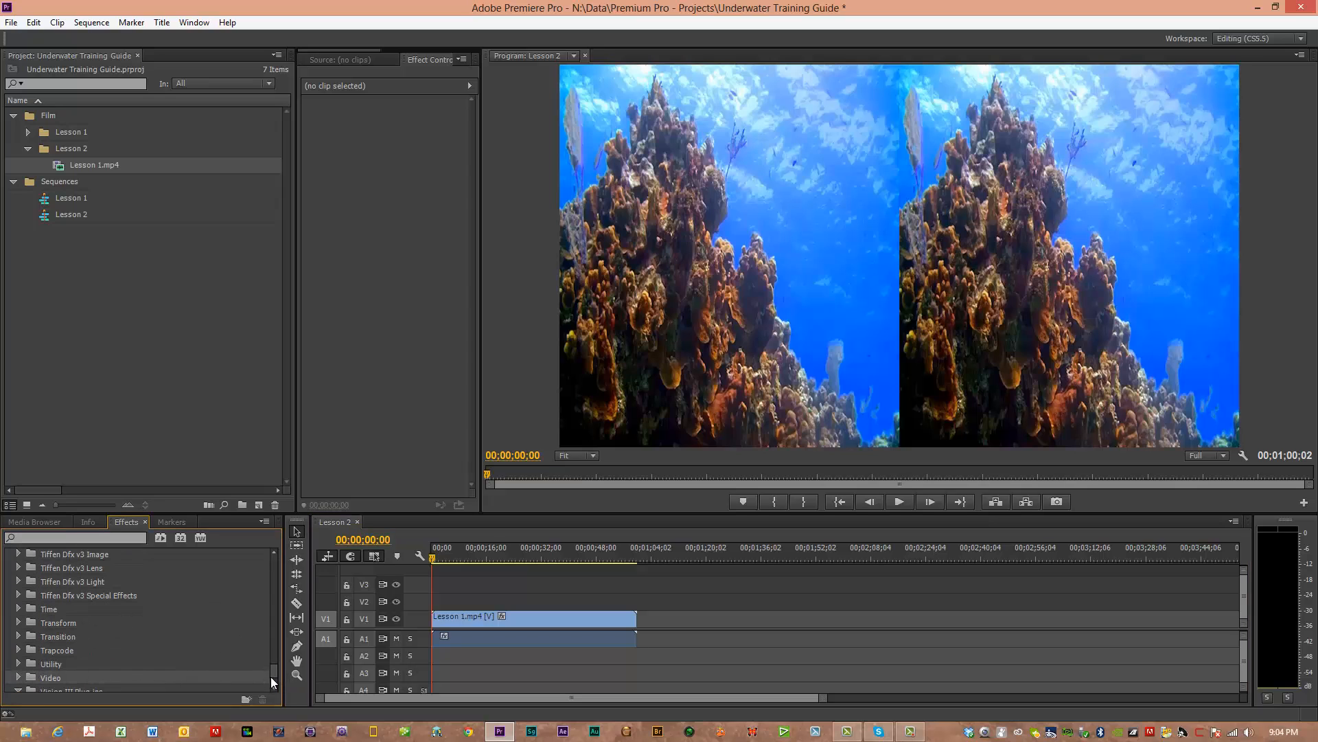
scroll(97, 670, down, 2)
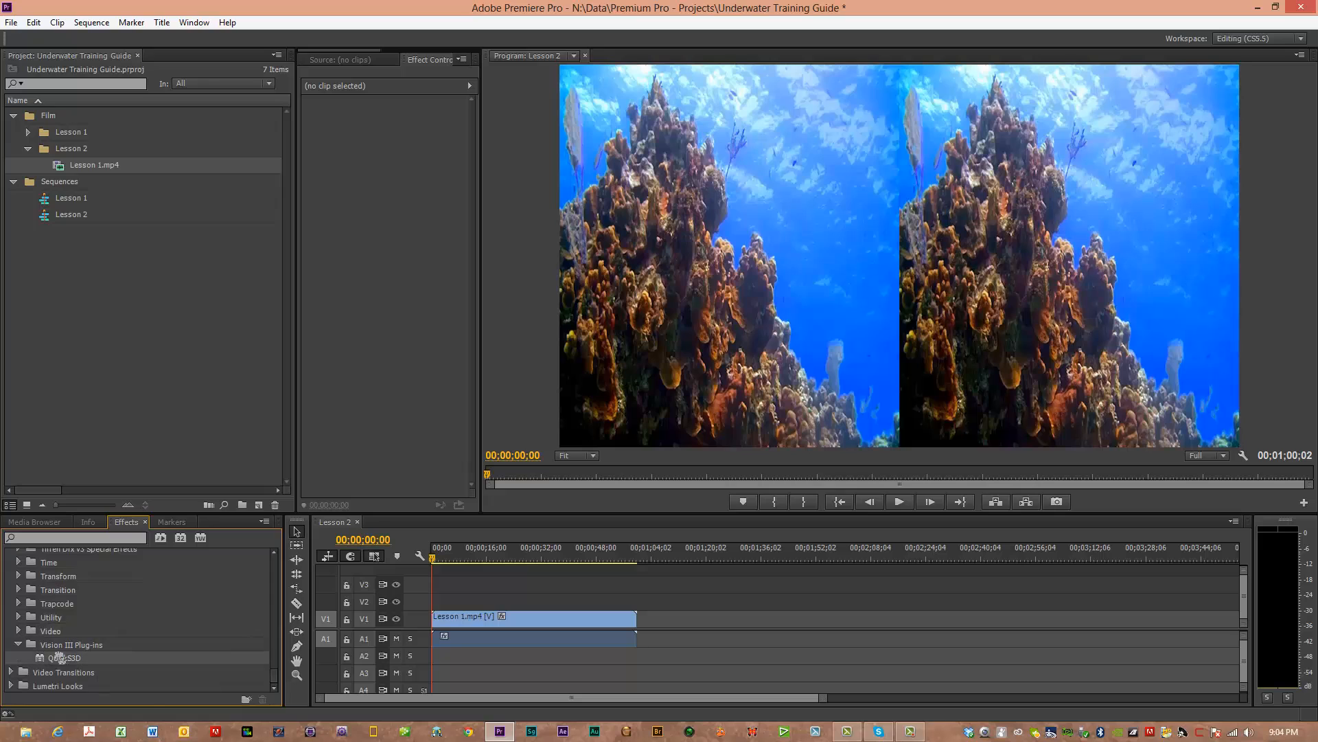
drag(60, 657, 515, 618)
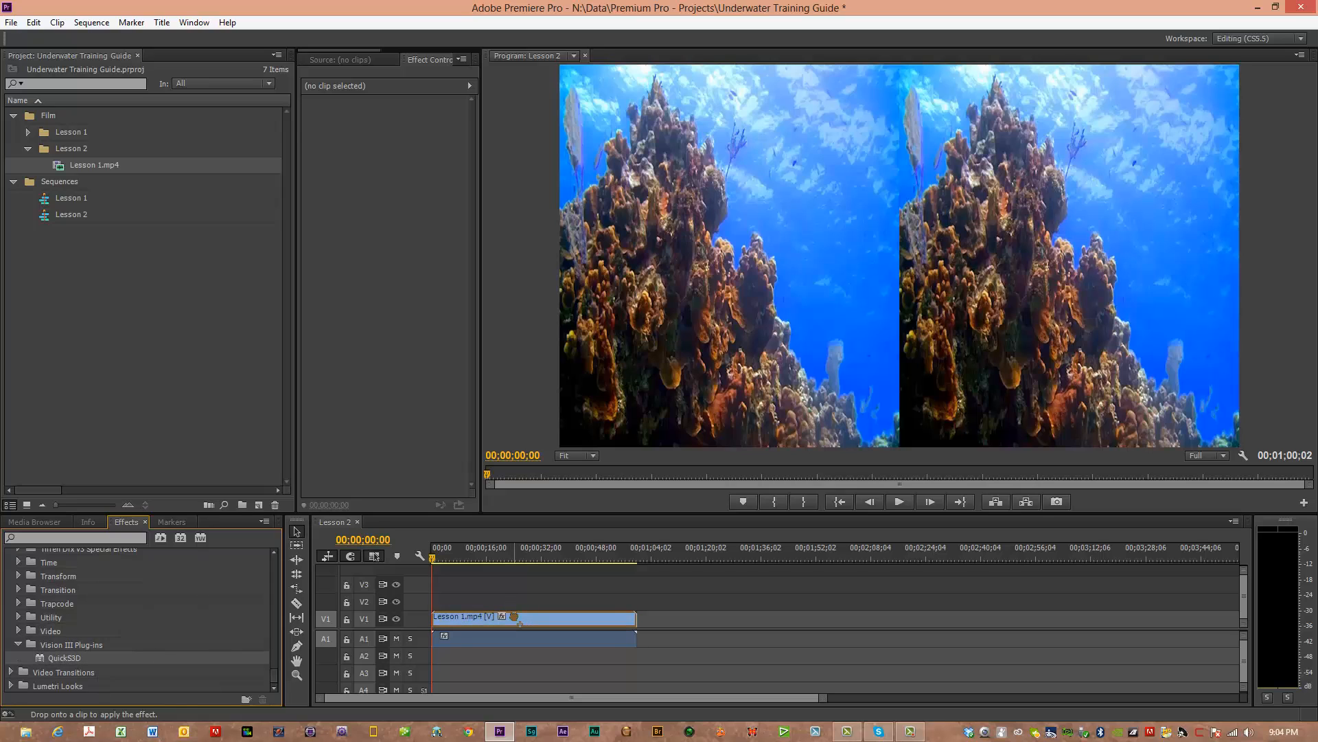
drag(515, 618, 513, 616)
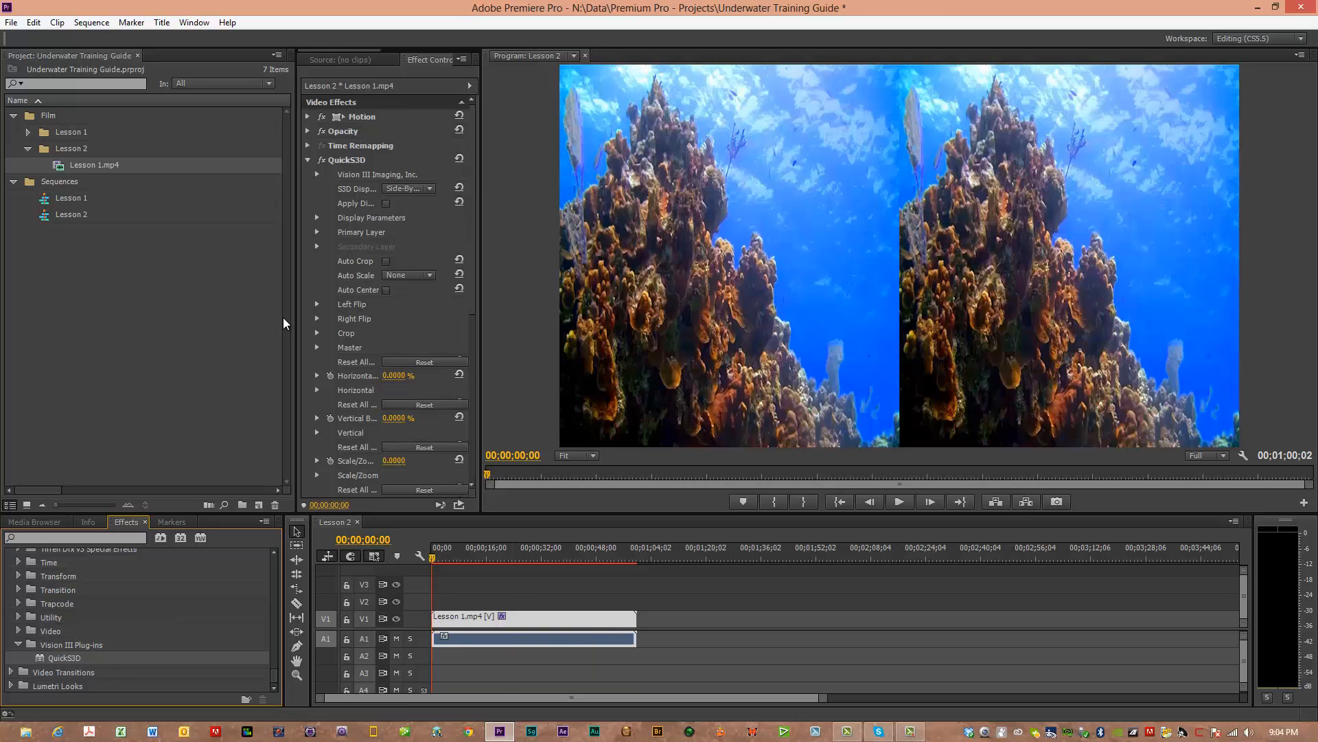
With the playhead at 00;00;15;24, set the QuickS3D display mode to Left with display applied, and collapse the effect's settings.
drag(285, 323, 204, 323)
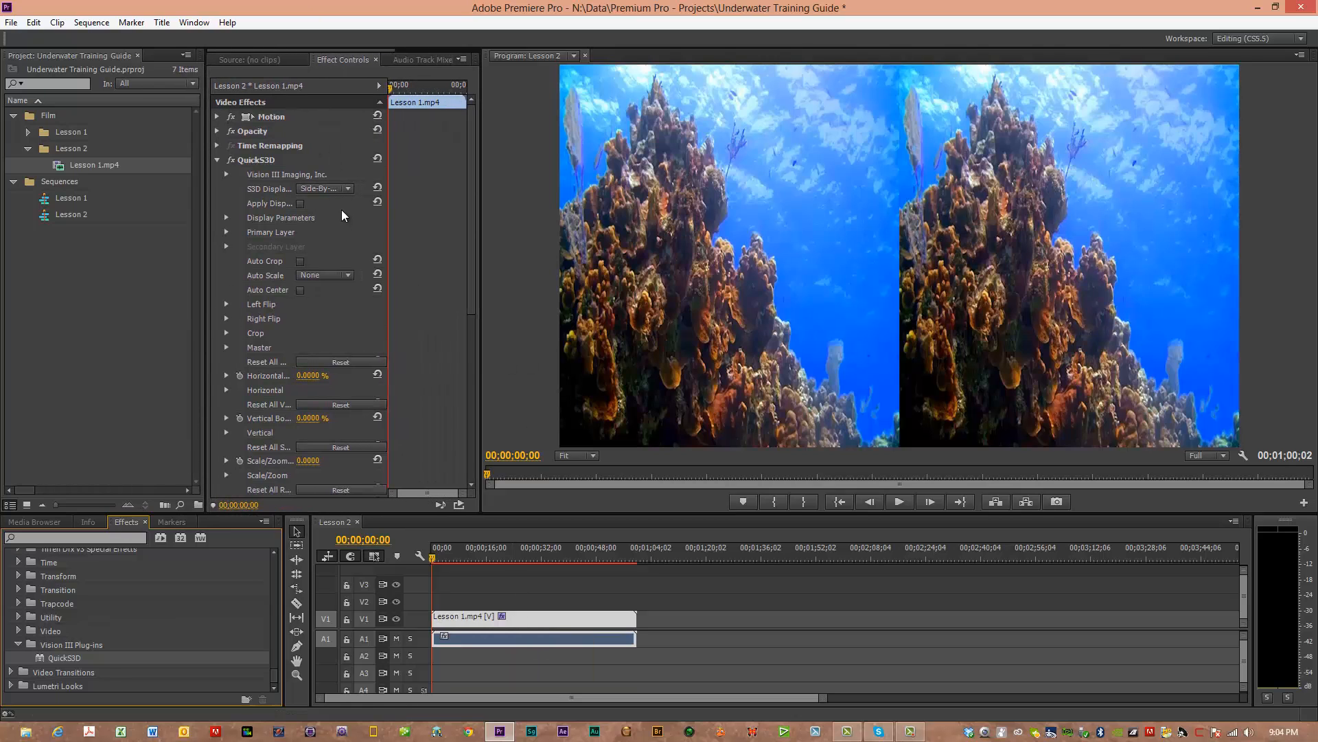
click(349, 189)
click(347, 193)
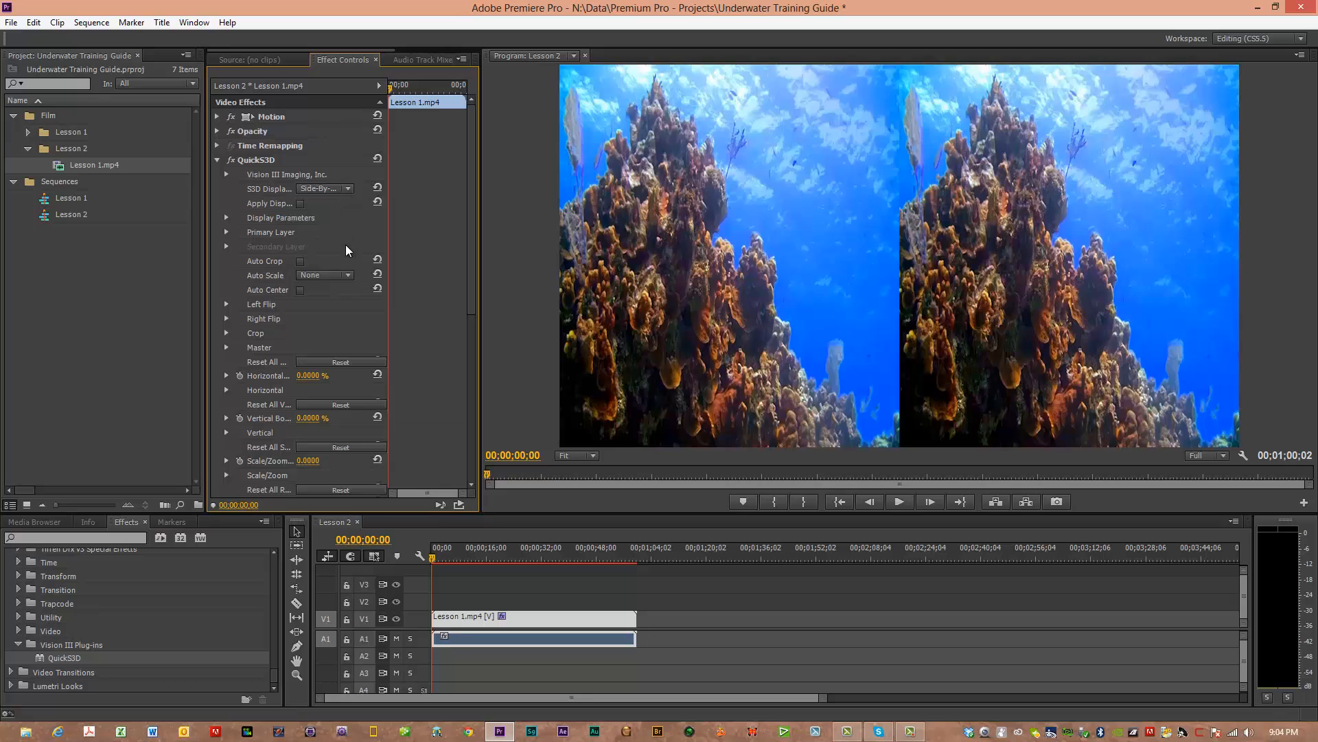
click(486, 556)
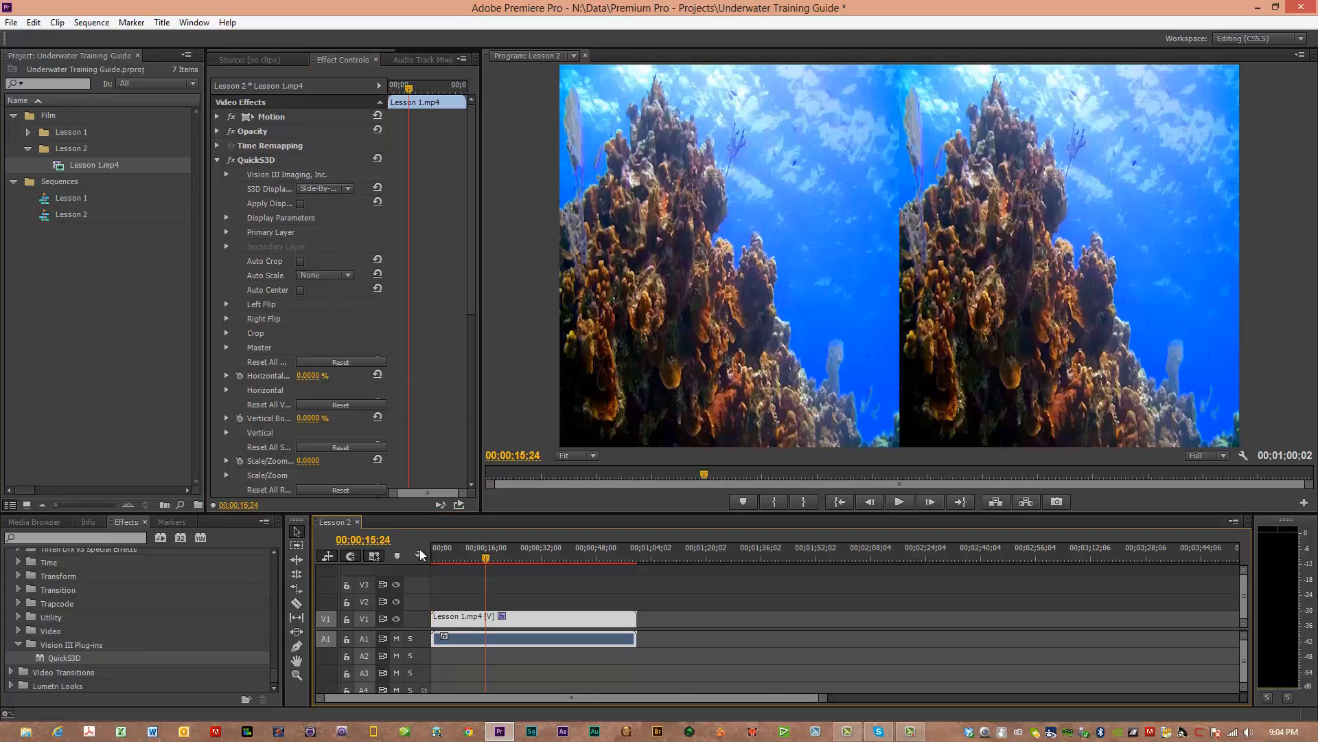
click(349, 188)
click(330, 205)
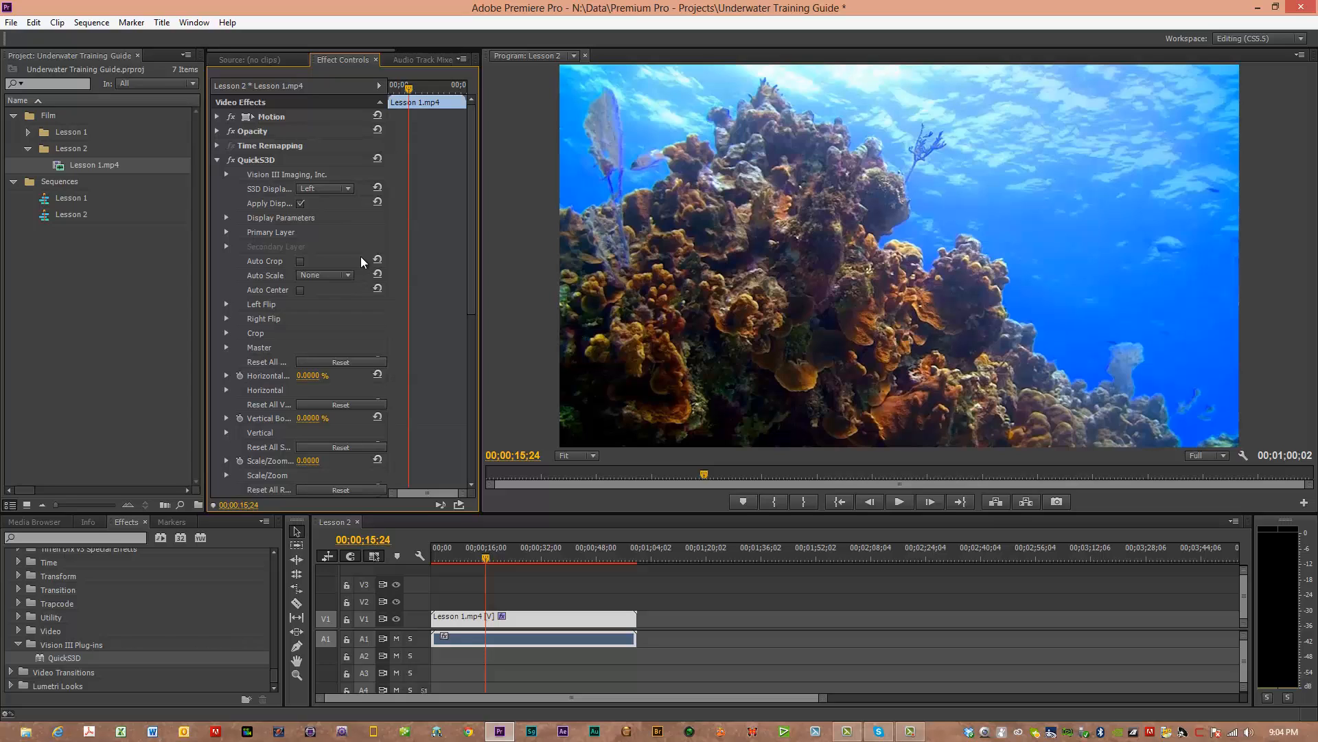
click(217, 159)
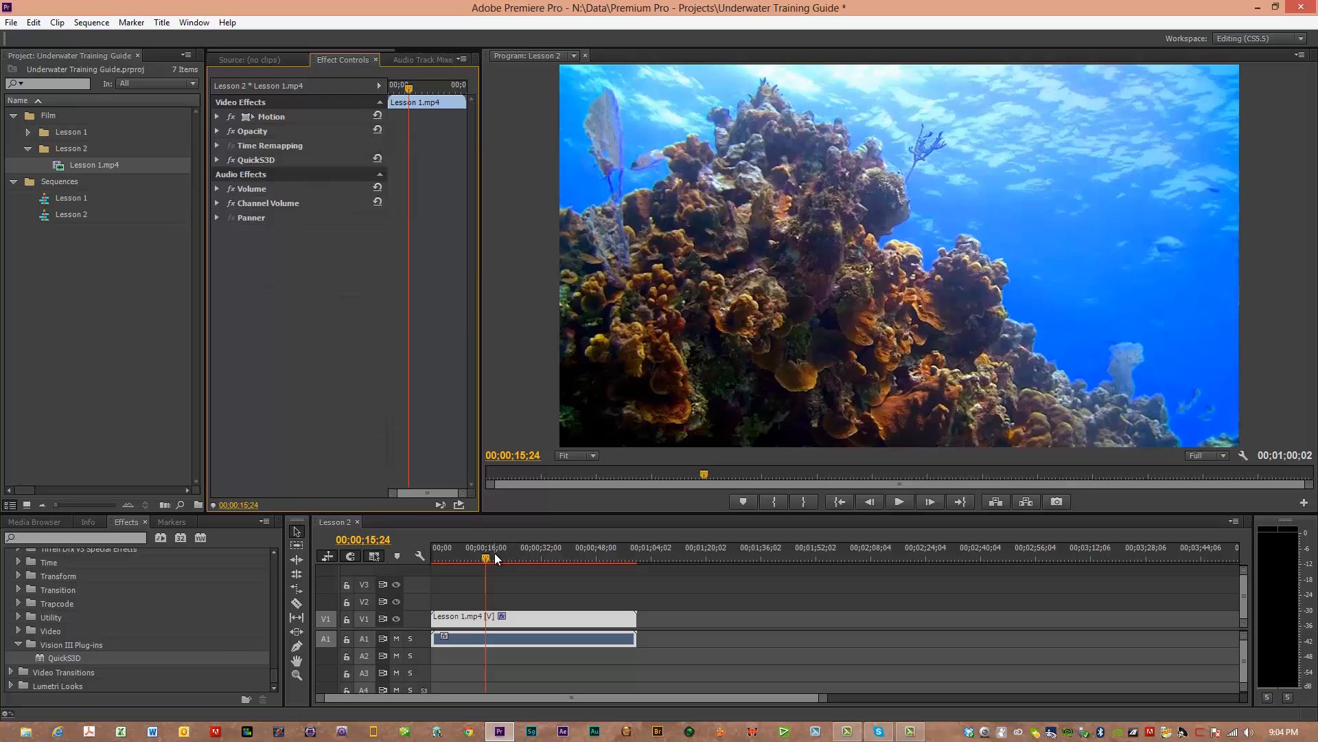
Play the Lesson 2 sequence from its start at 1/4 playback resolution, and stop after a few seconds.
drag(490, 556, 427, 559)
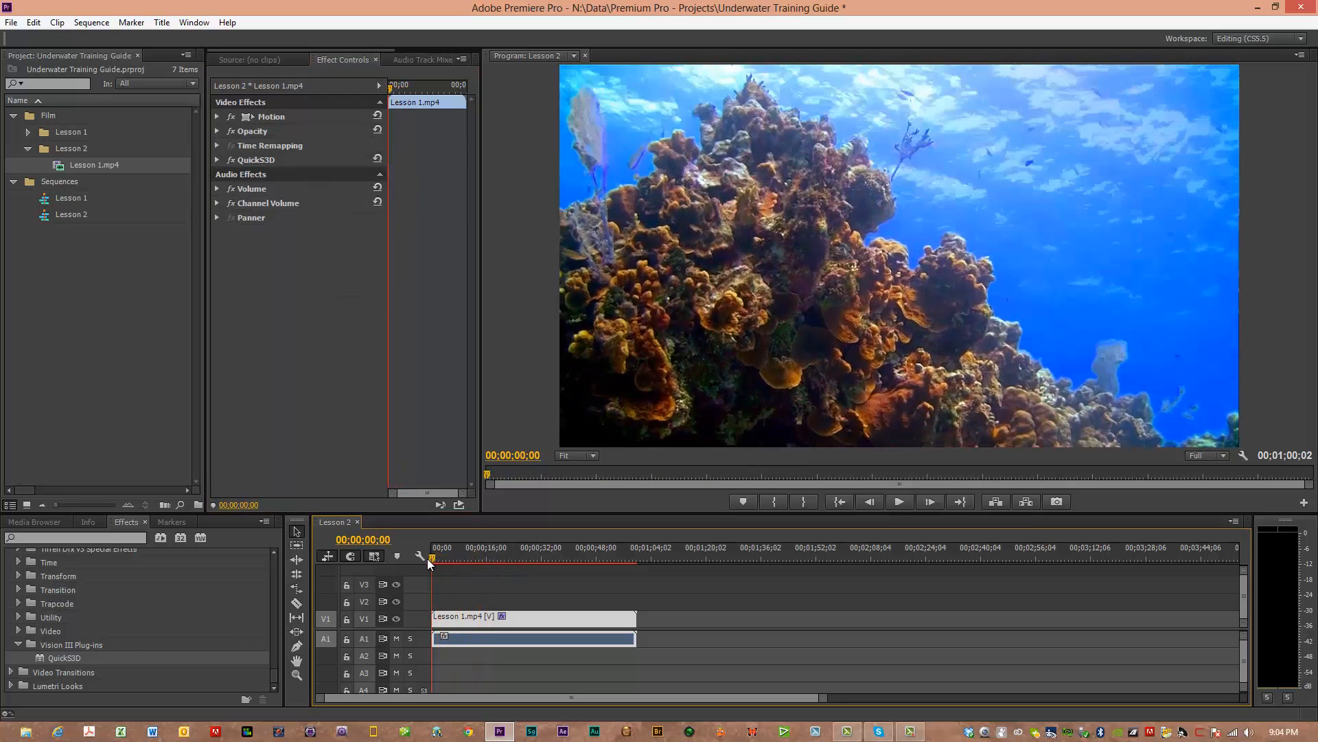
click(1222, 456)
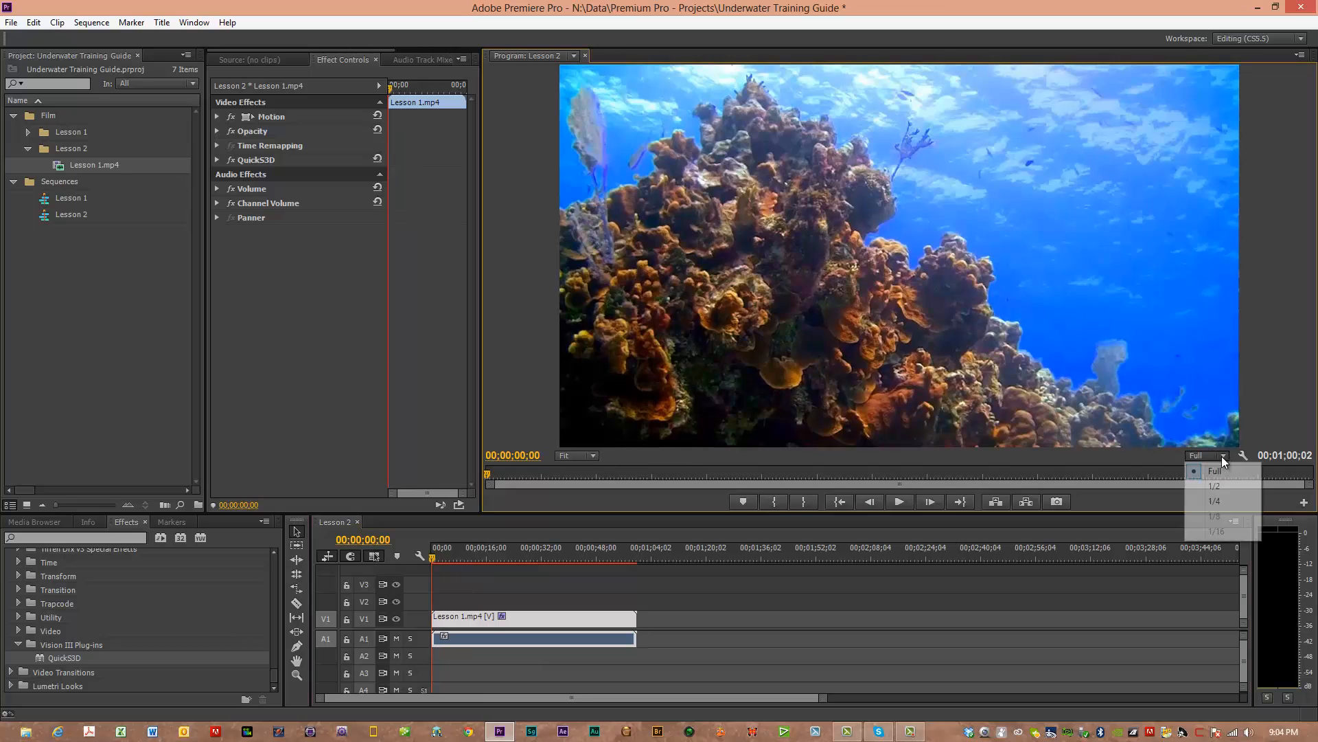
click(1213, 505)
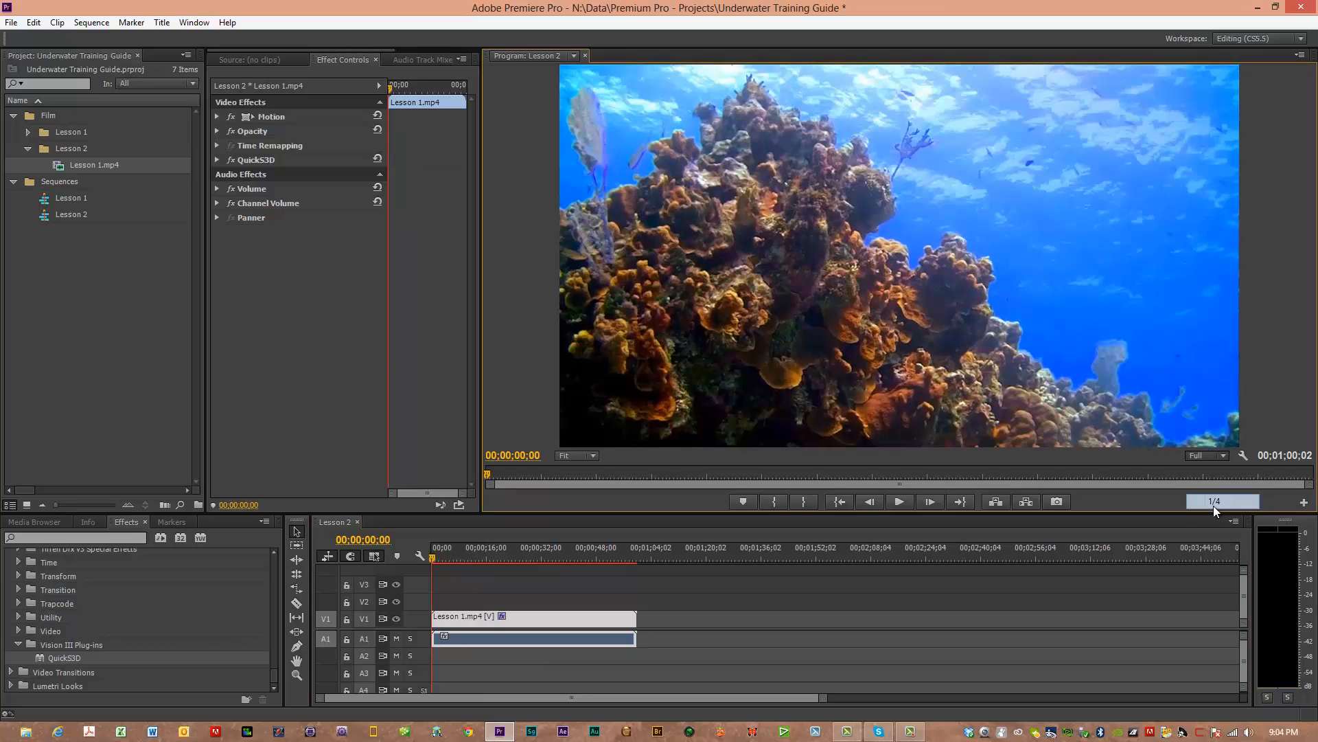
click(900, 503)
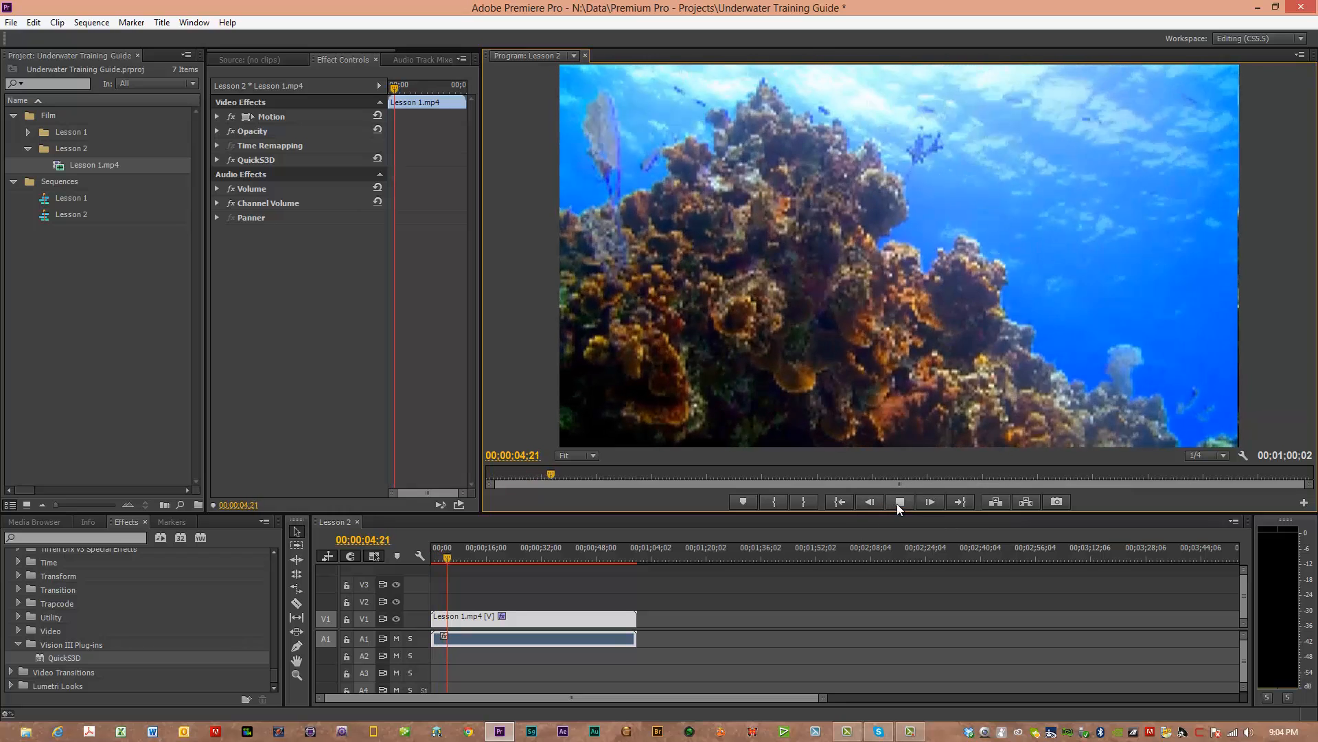
click(897, 504)
Set the program playback resolution to 1/2.
click(1224, 455)
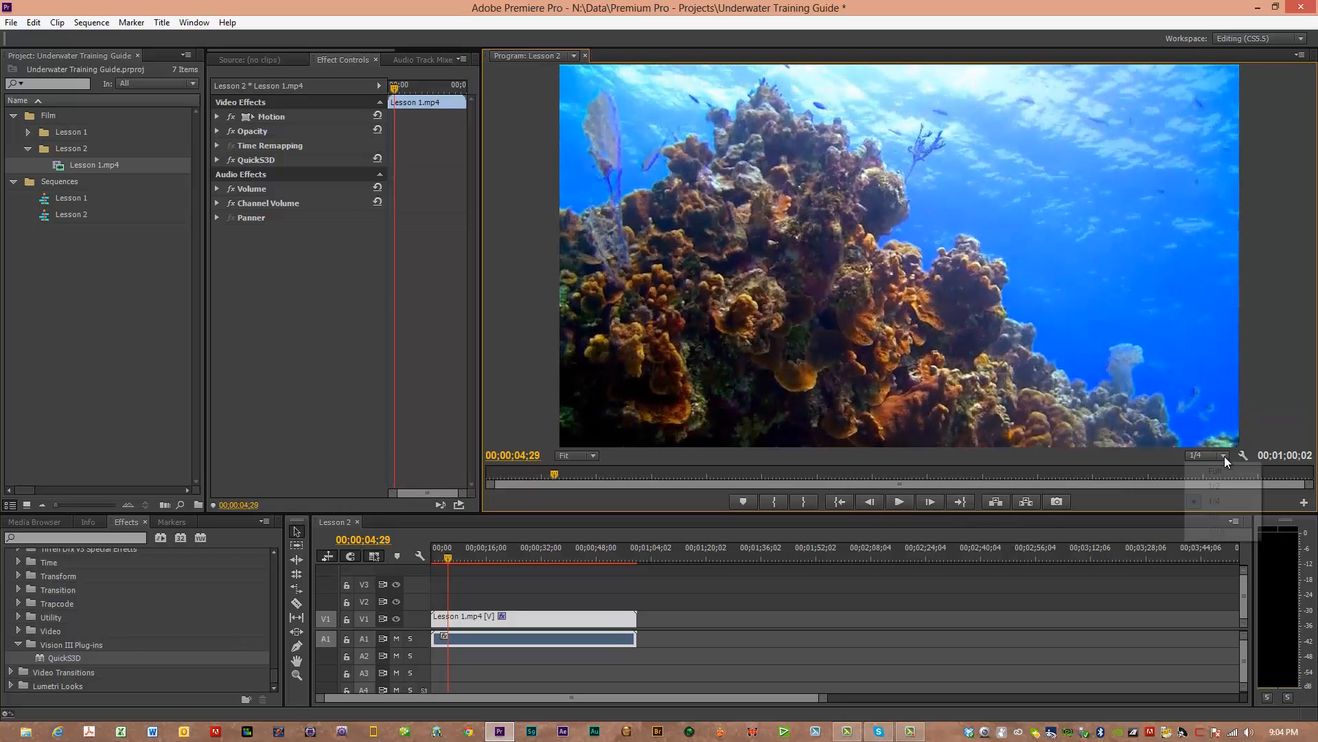
click(1209, 482)
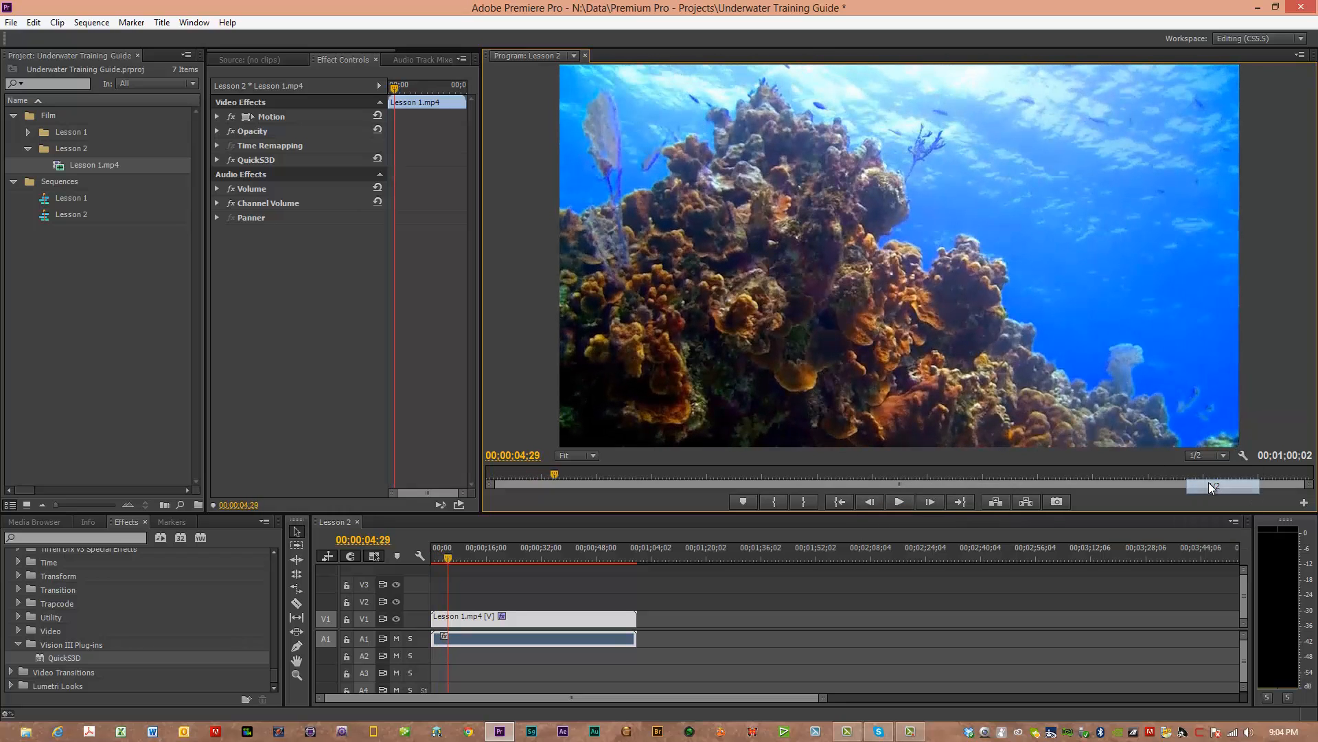
Play the Lesson 2 sequence at 1/2 playback resolution for a few seconds and stop it.
click(900, 504)
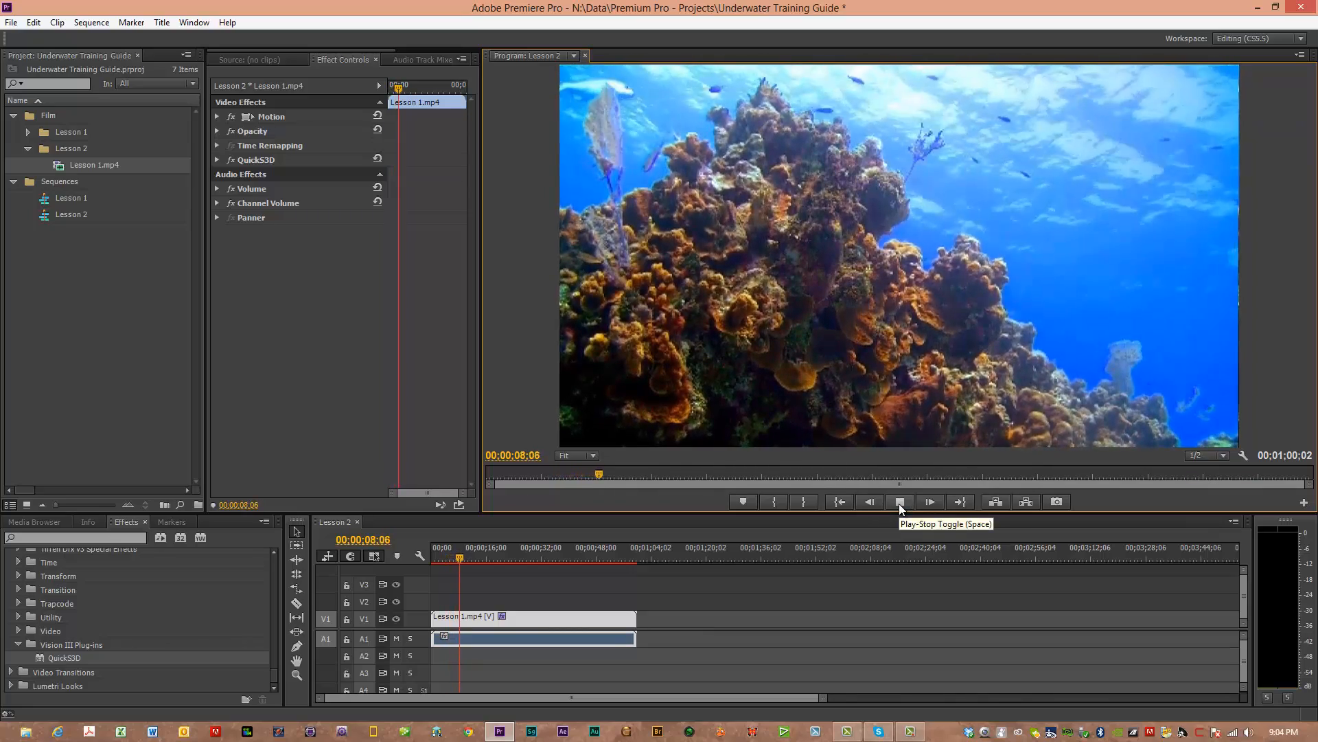
click(900, 504)
Test the Lesson 2 sequence's playback at Full resolution for a few seconds, and return the playhead to the sequence start.
click(1224, 455)
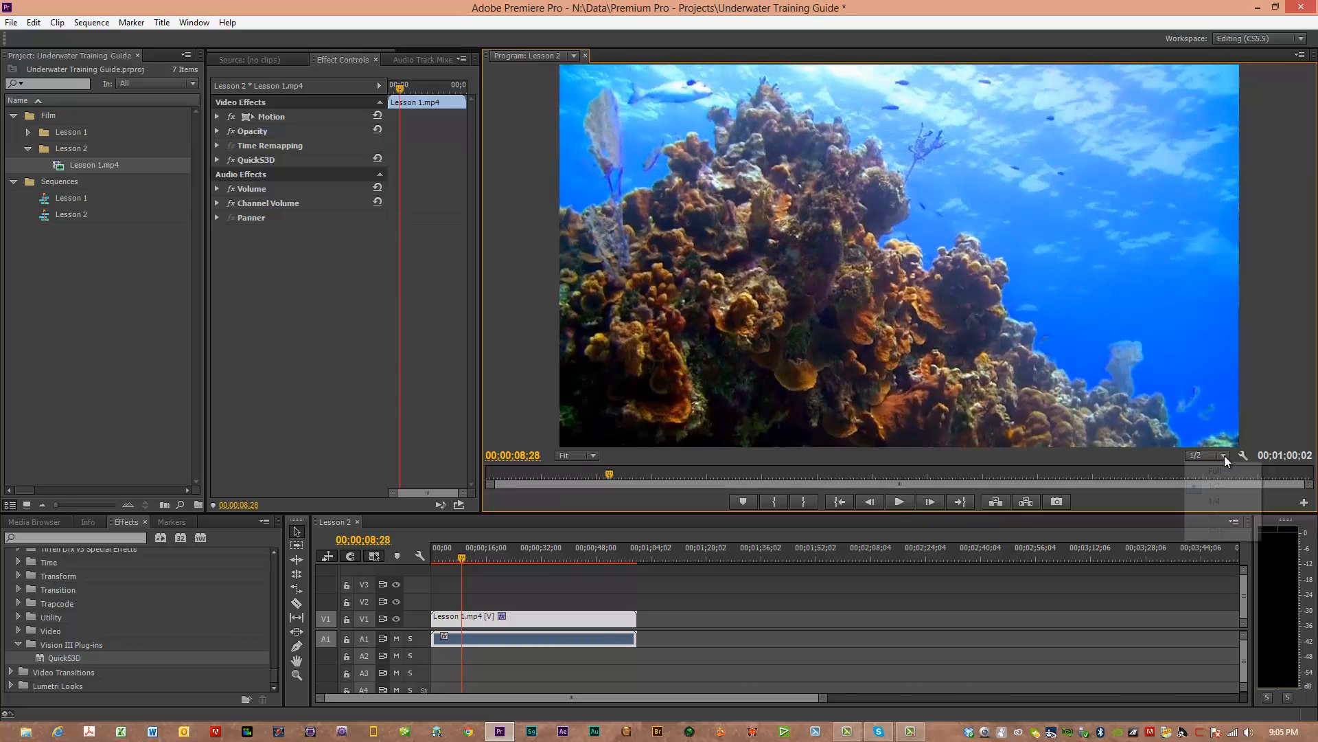
click(1214, 472)
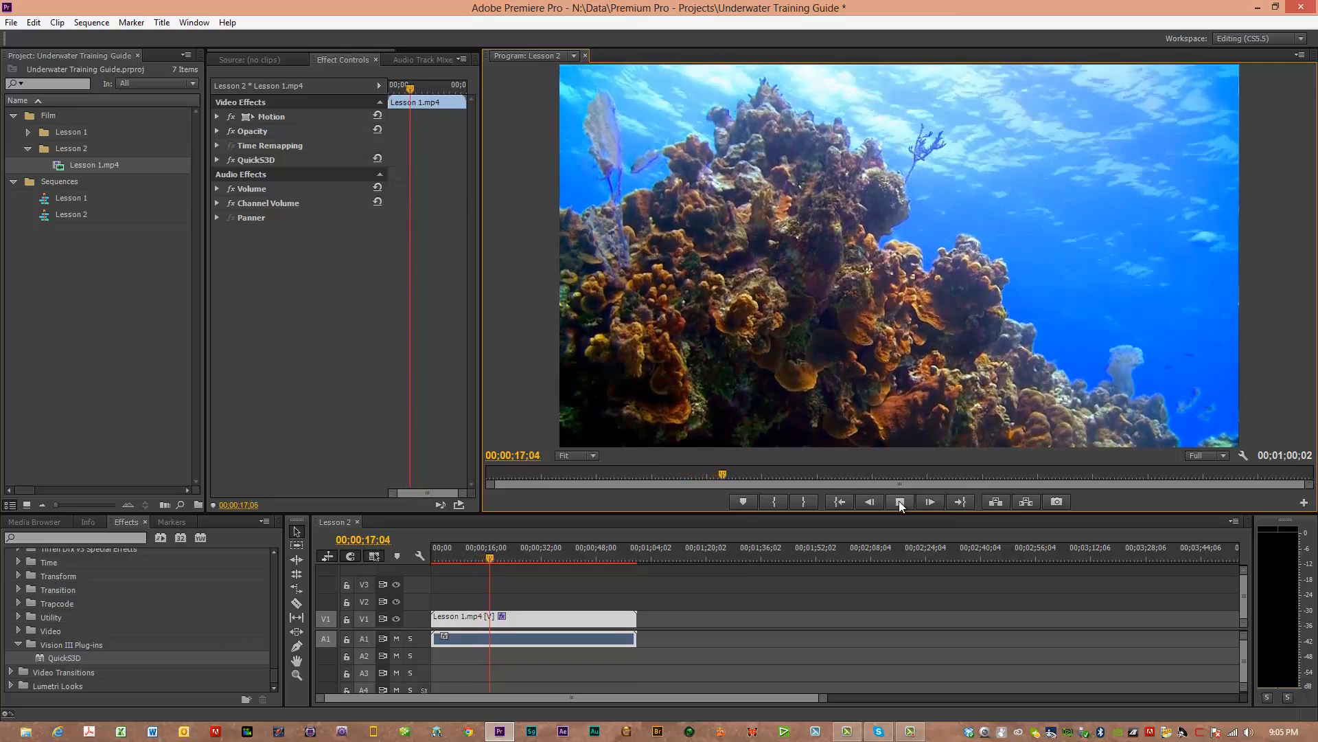
click(900, 501)
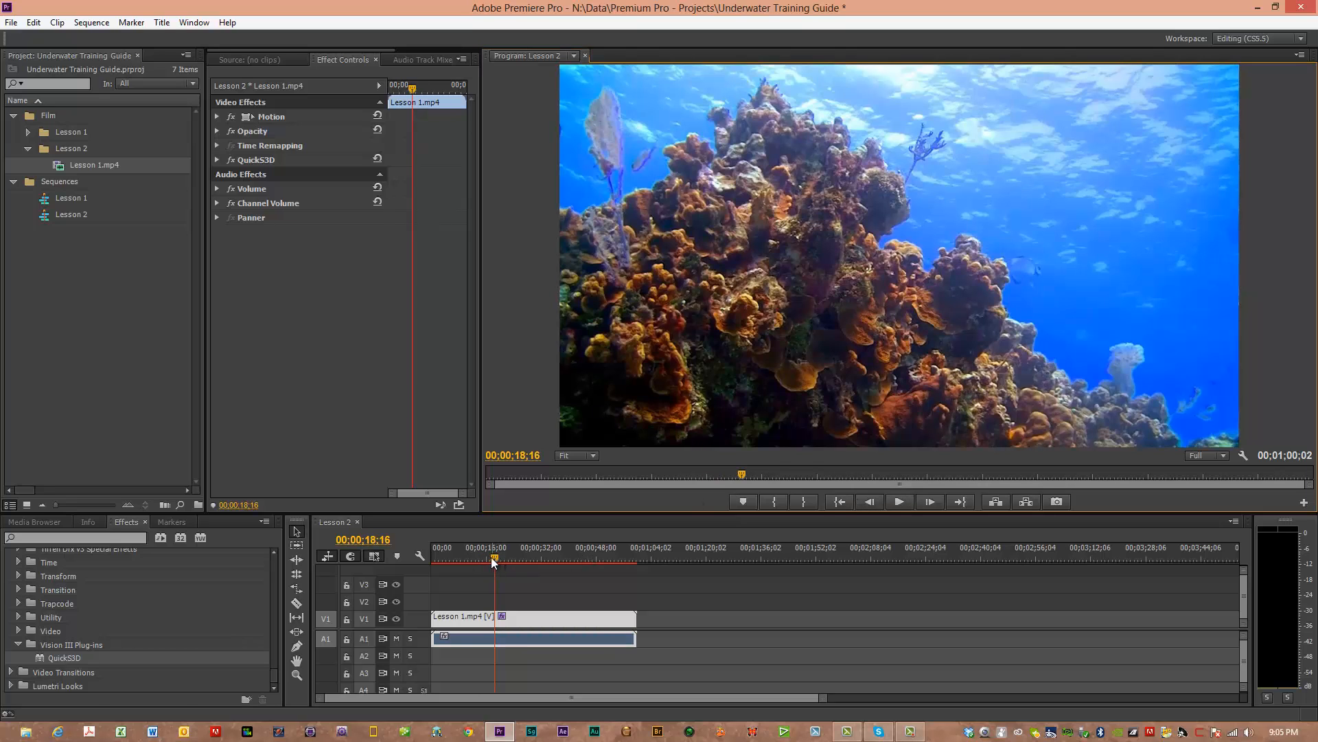
key(Home)
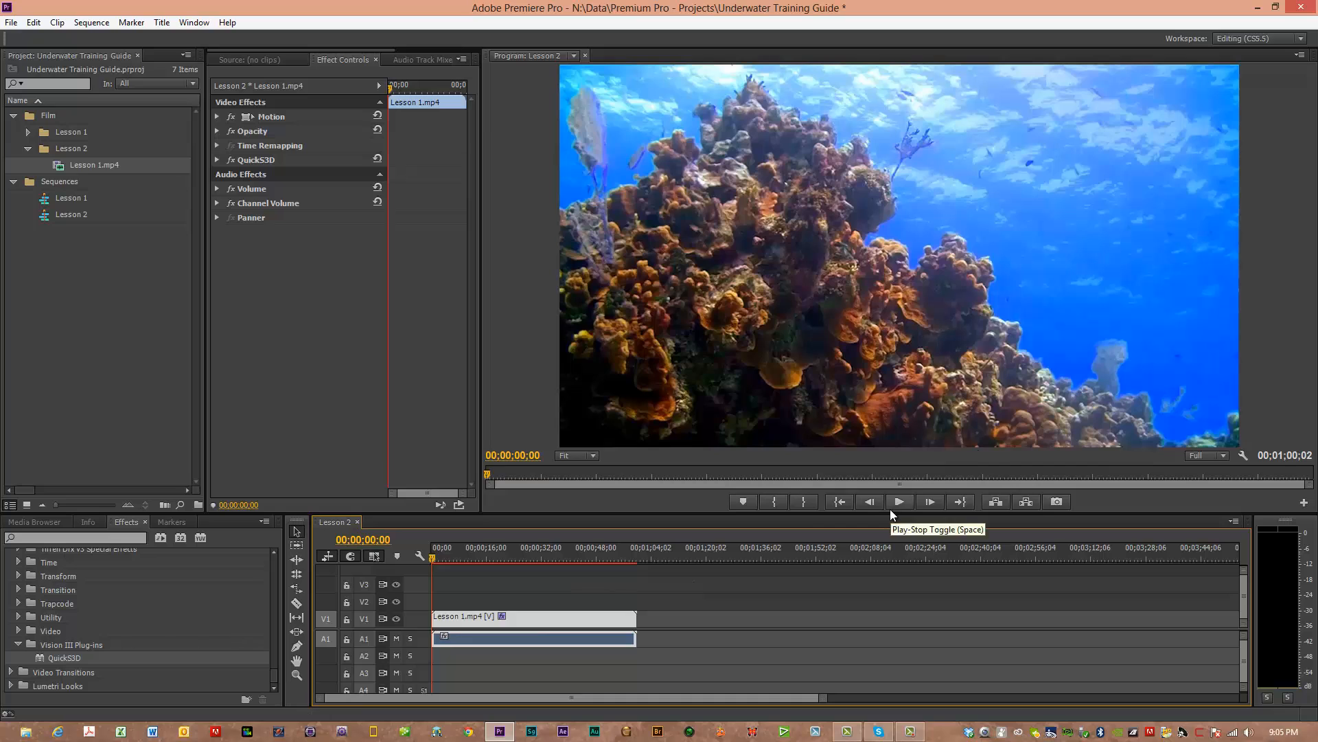
Collapse the Vision III Plug-ins effects and apply BCC Noise Reduction from BCC8 Image Restoration to Lesson 1.mp4 on V1.
click(18, 645)
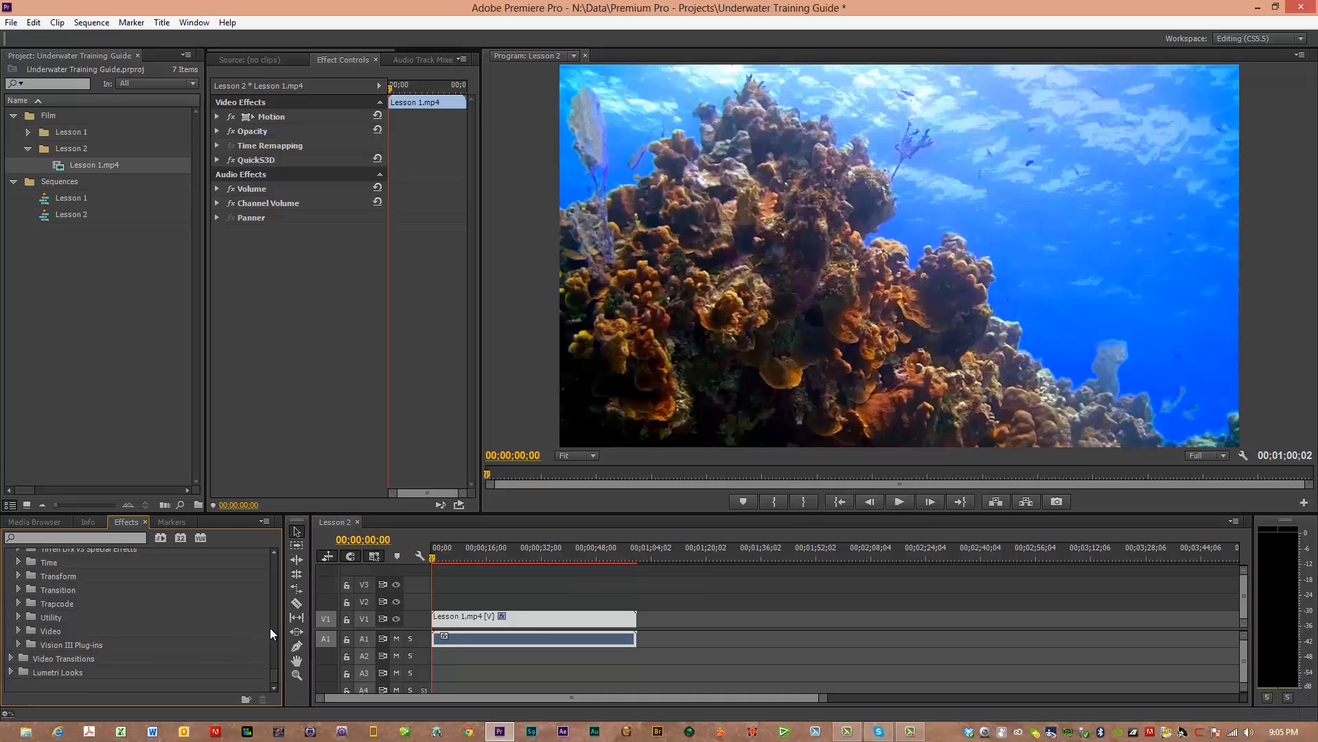
drag(277, 671, 280, 583)
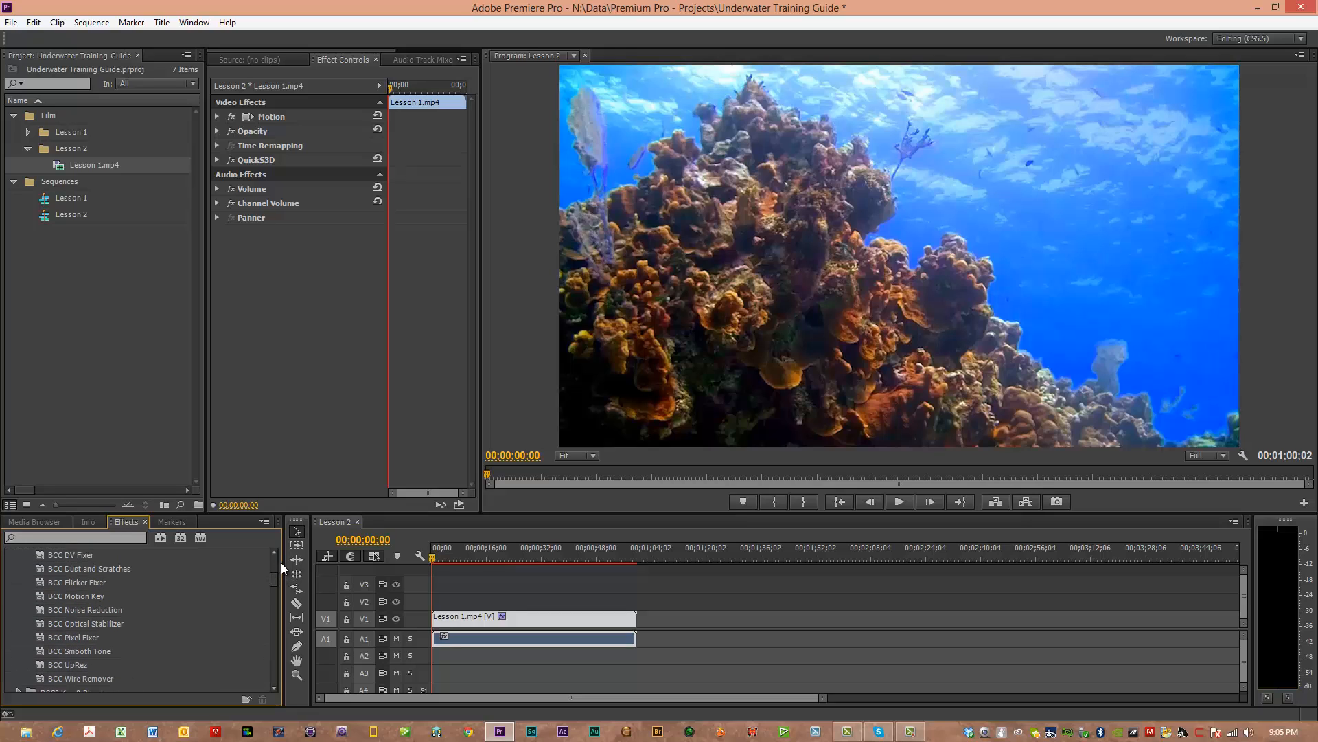
click(275, 554)
click(276, 554)
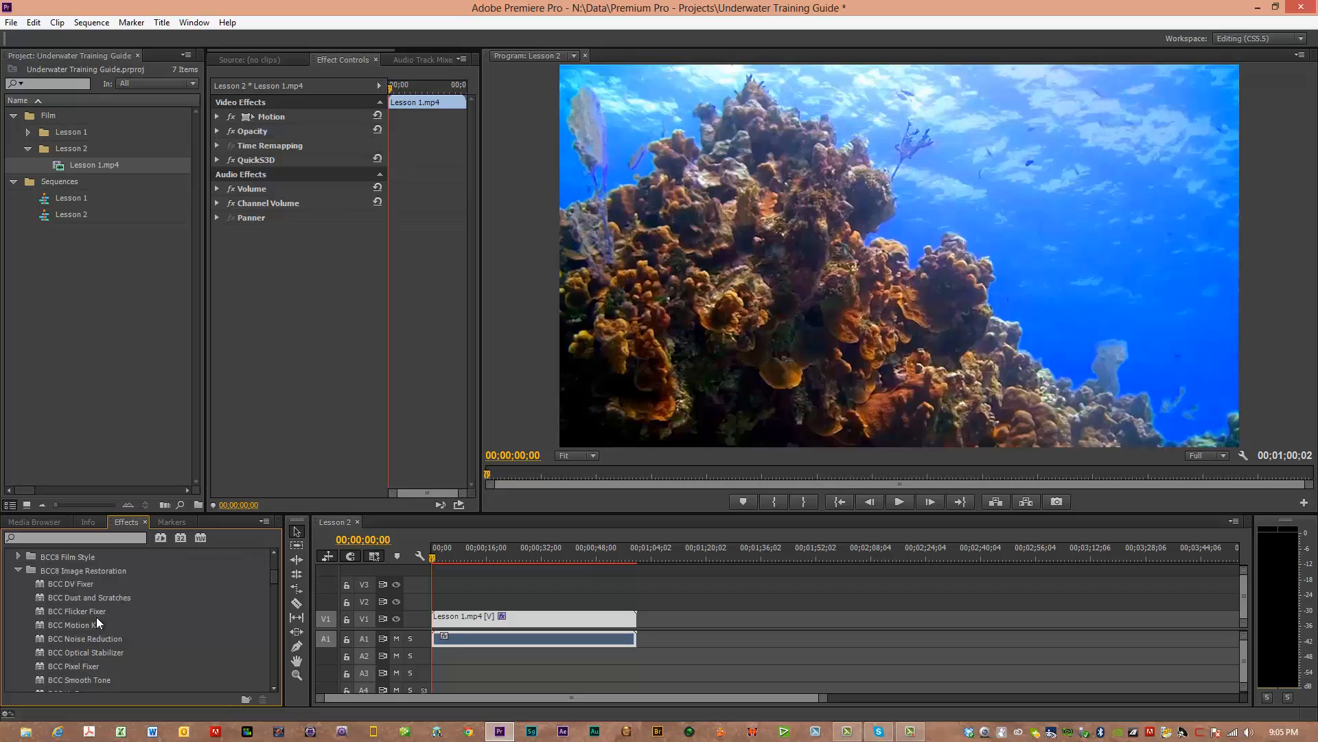
drag(41, 638, 474, 624)
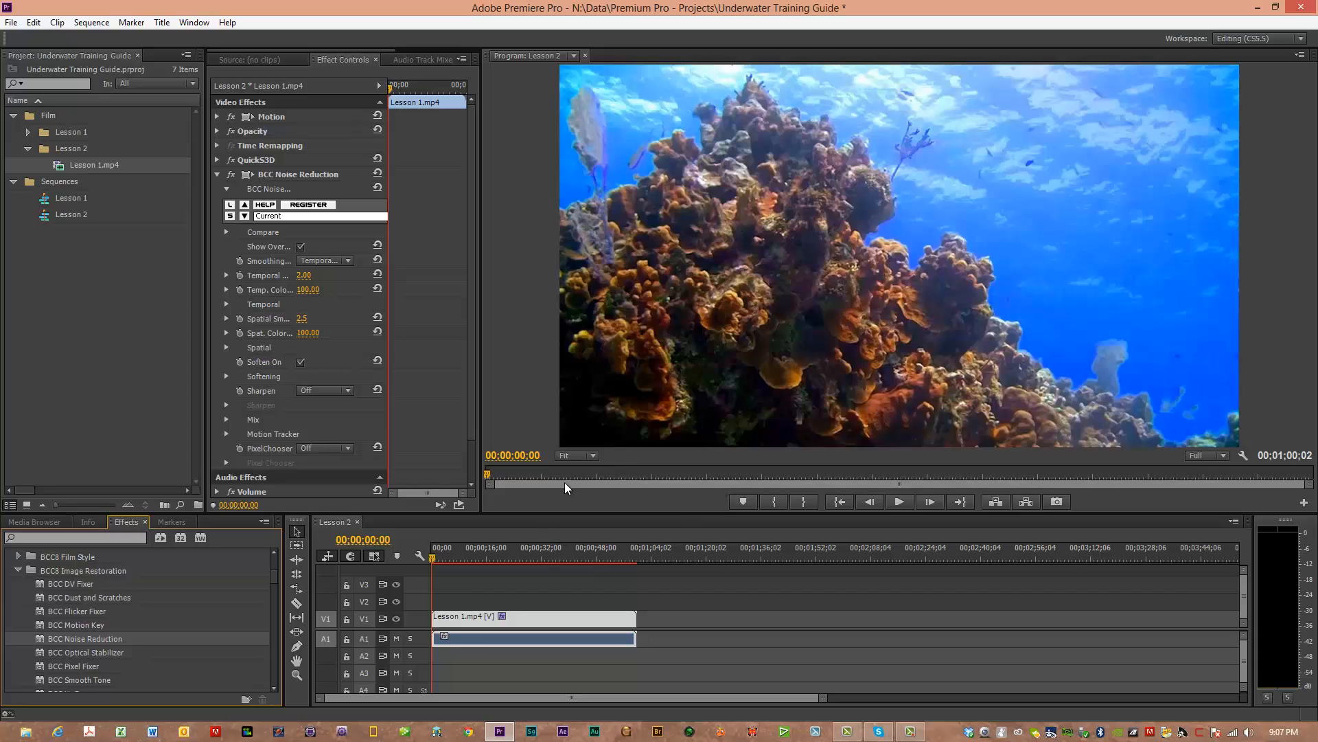
Examine the noise in the reef and blue water of the program picture at 200% and 150% magnification.
click(593, 456)
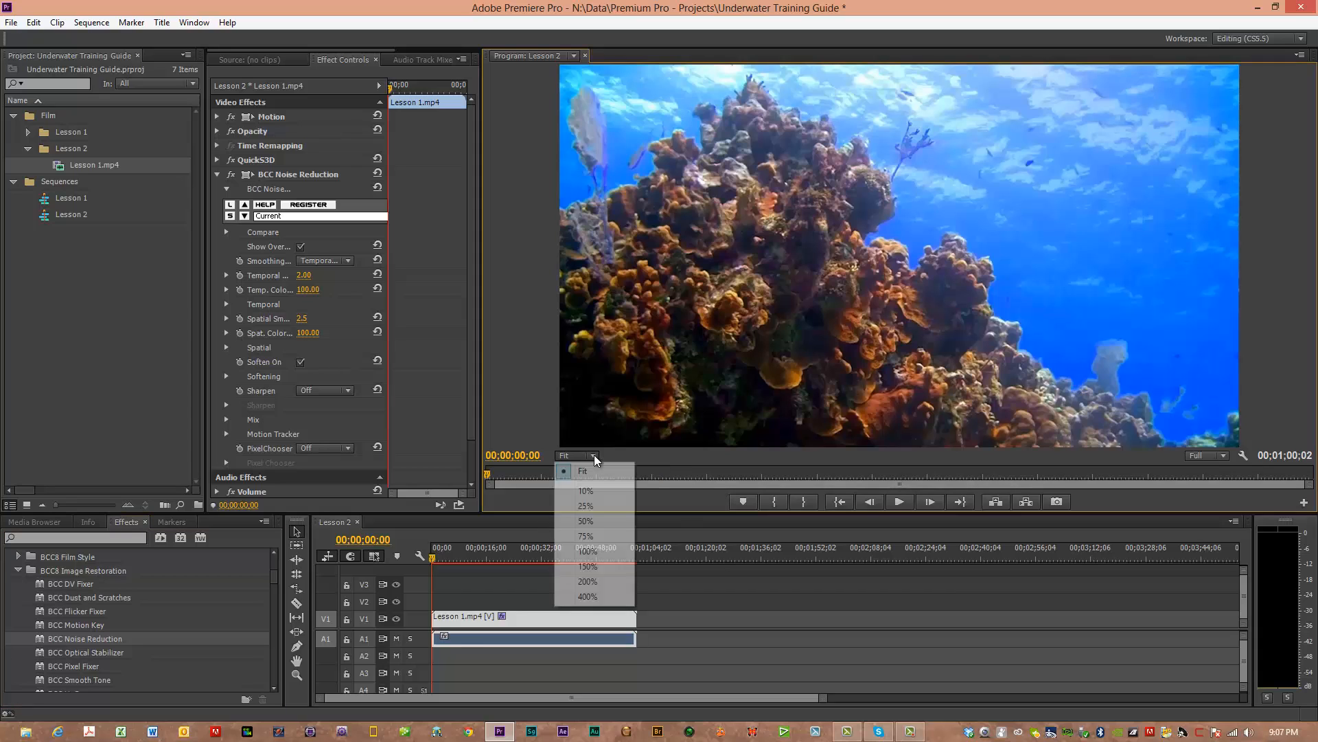
click(593, 456)
click(594, 455)
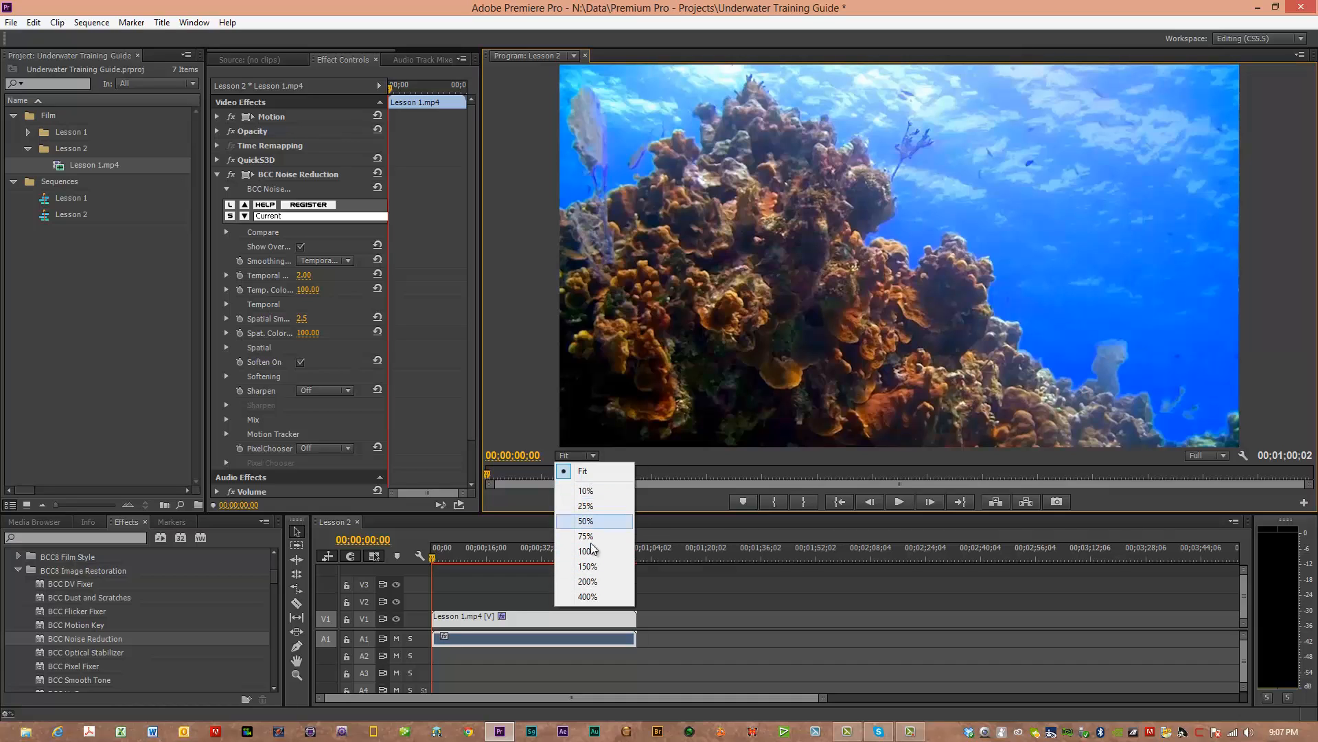
click(590, 581)
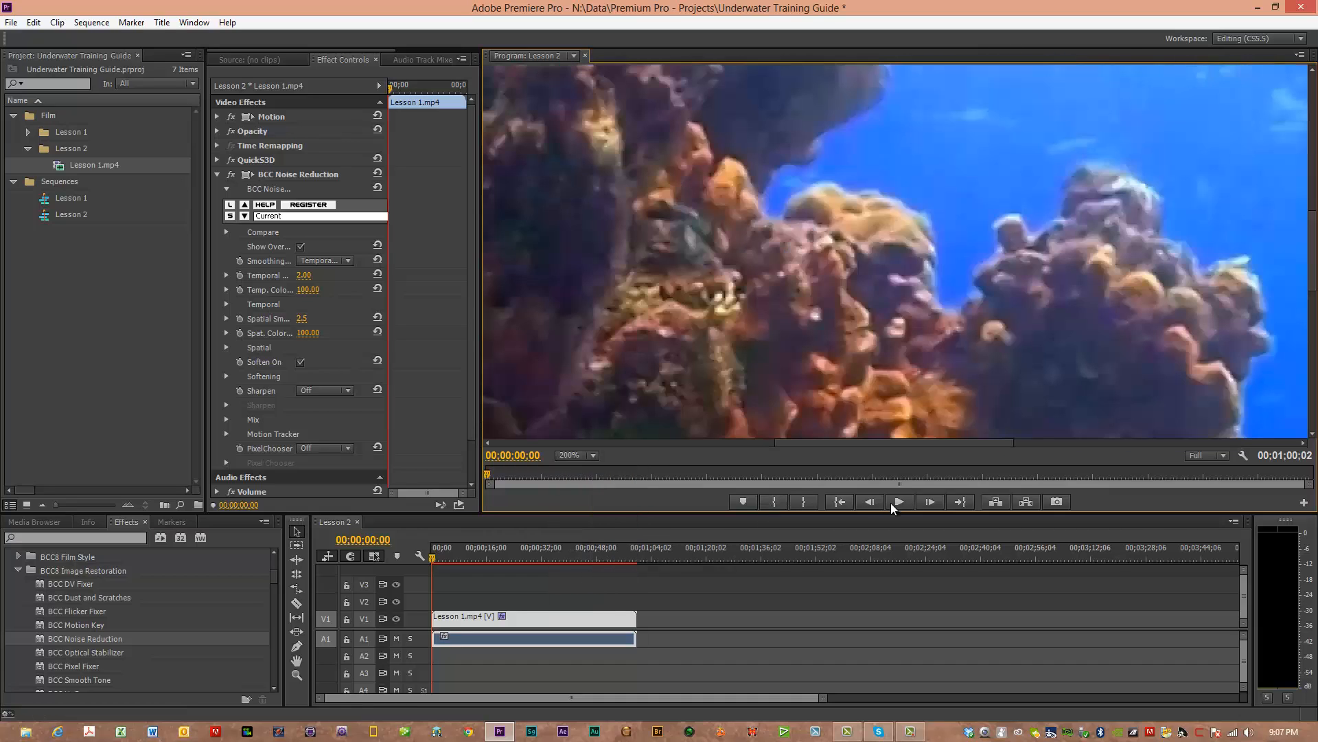
drag(842, 443, 1082, 447)
click(593, 456)
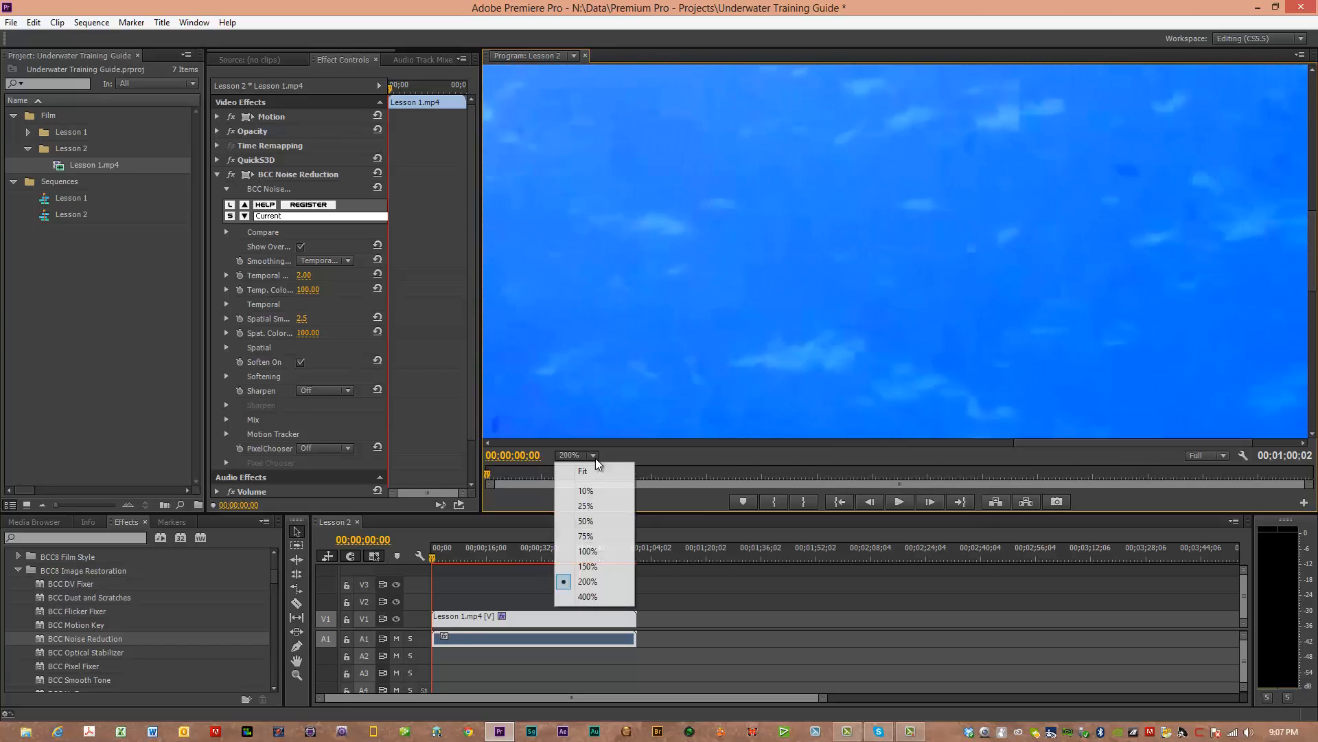
click(589, 566)
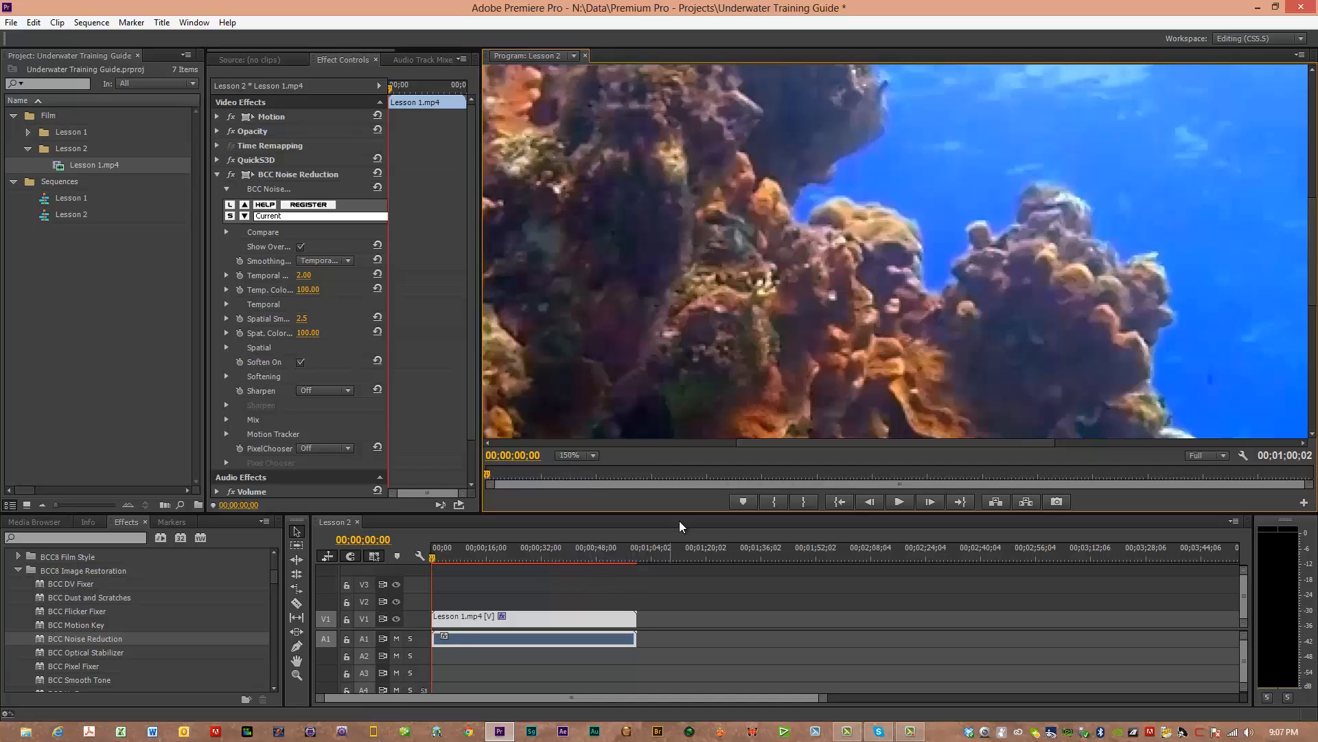
drag(934, 443, 1308, 445)
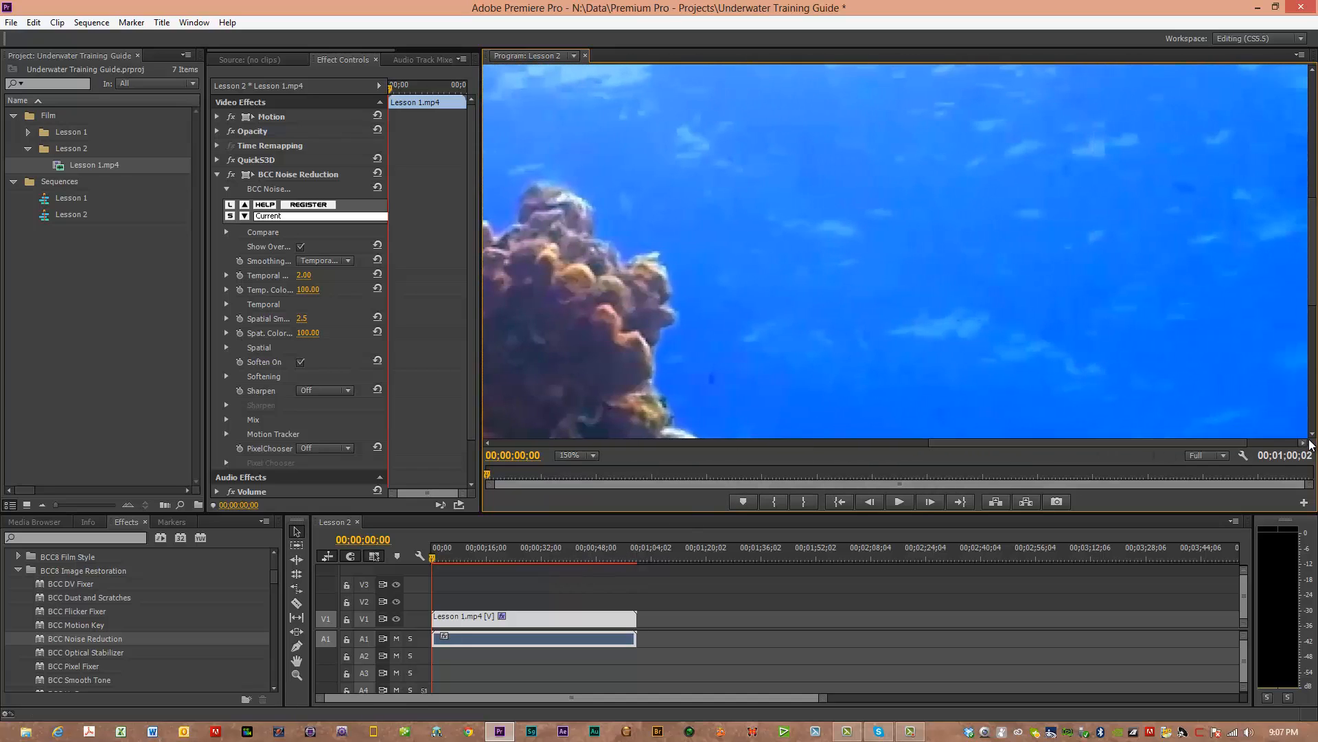
click(1313, 435)
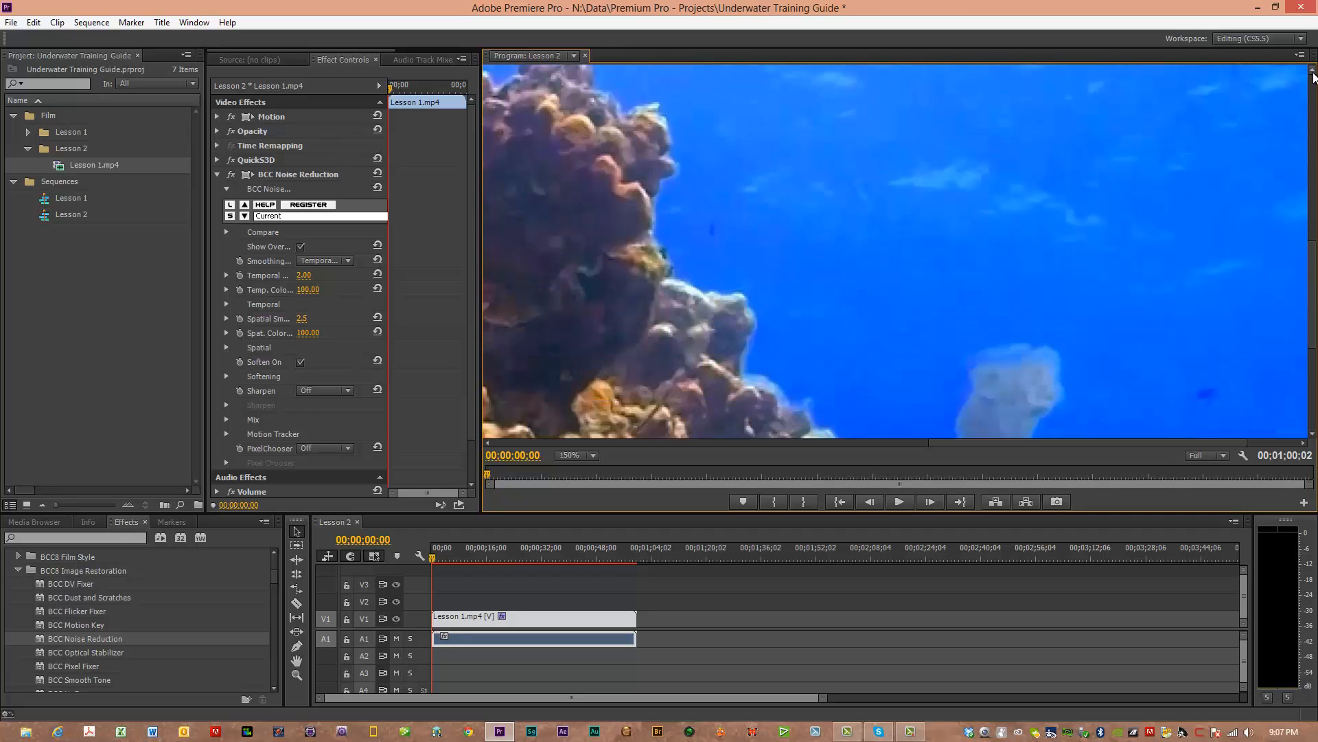
click(1314, 78)
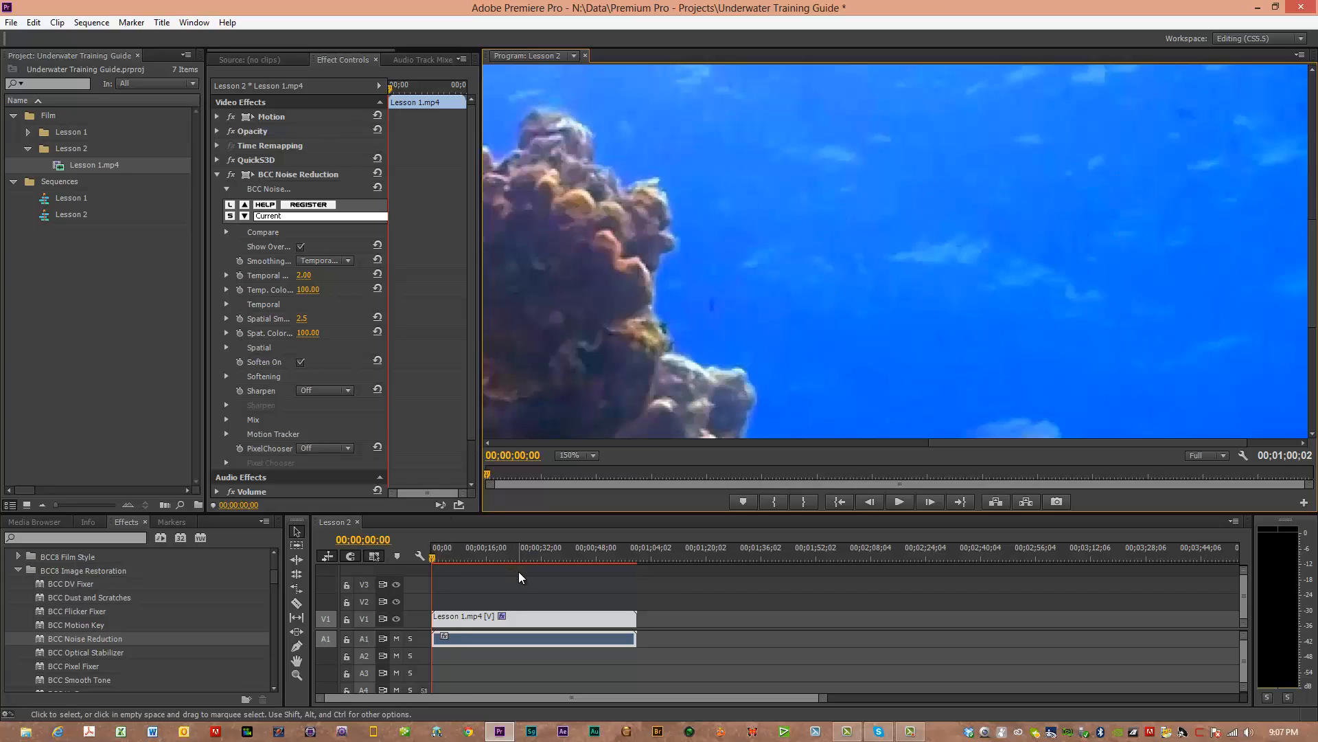
Magnify the program picture to 200% and inspect the area where the reef's edge meets the blue water.
click(594, 458)
click(592, 580)
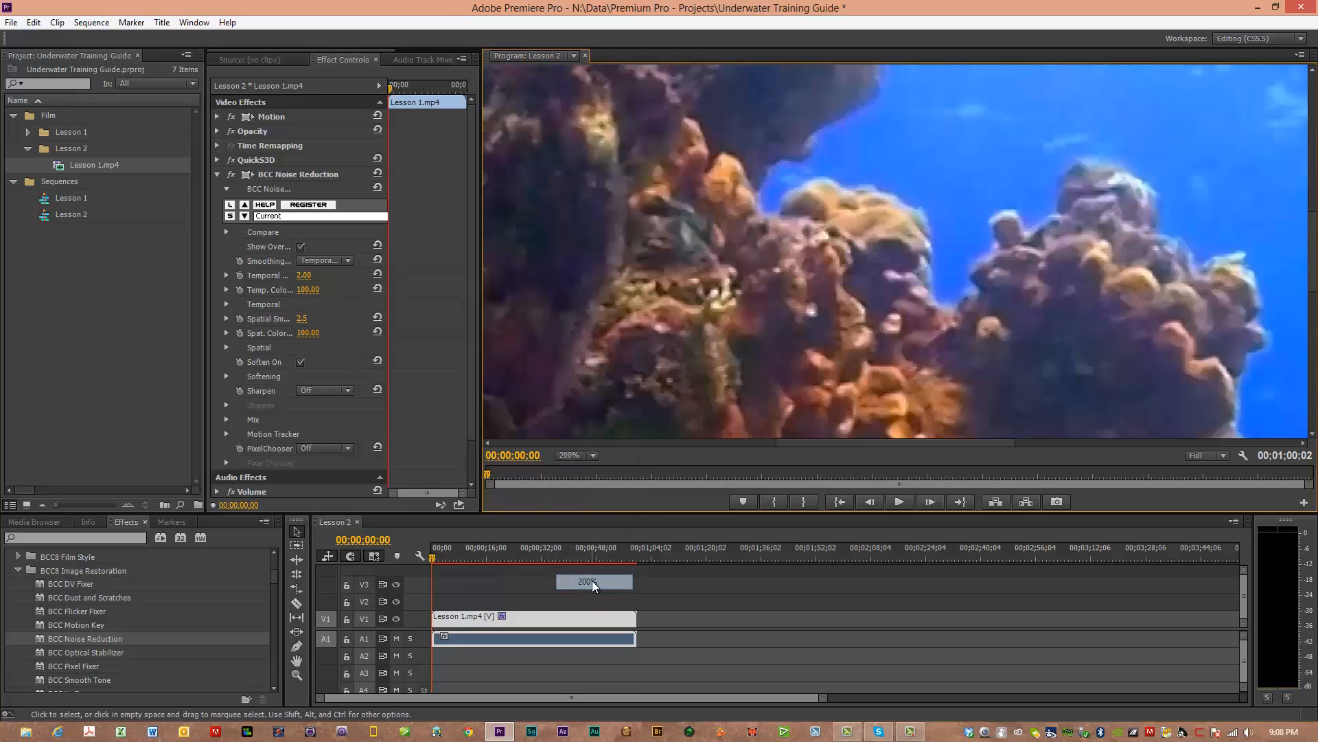
drag(810, 443, 993, 445)
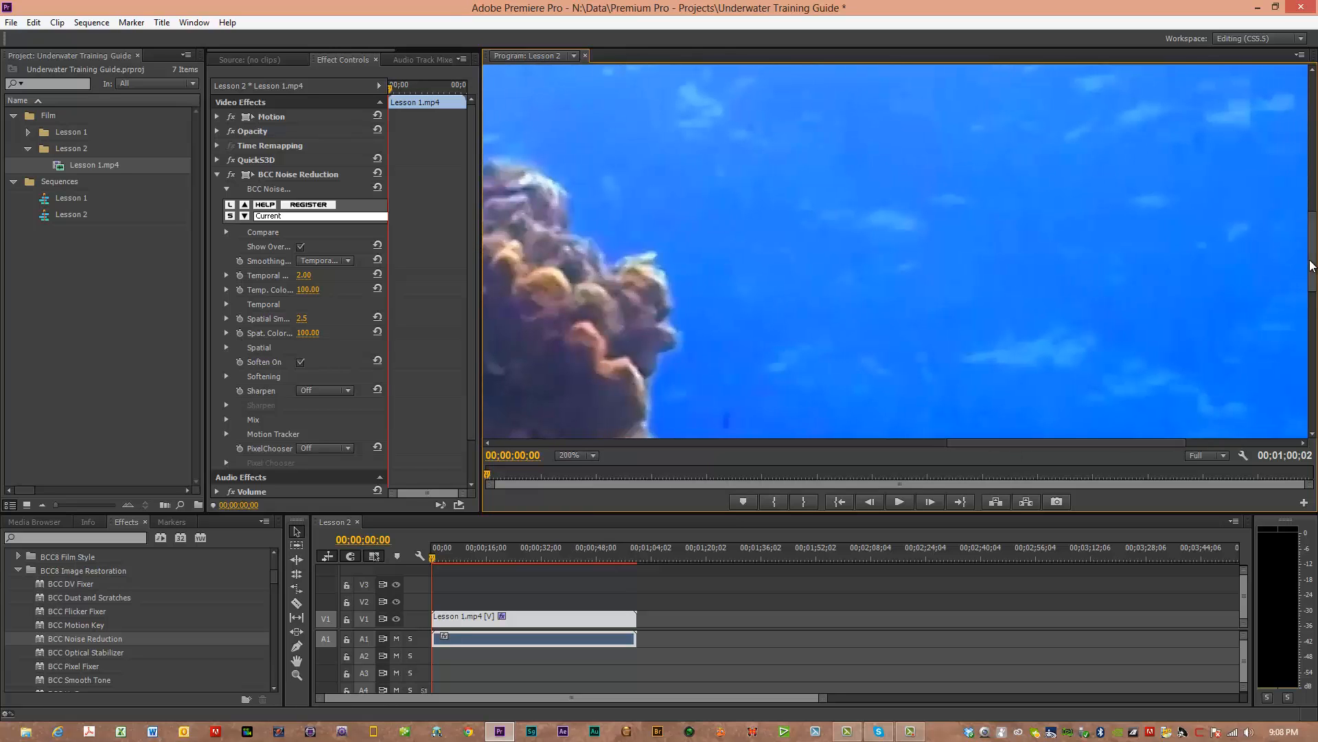
drag(1307, 263, 1305, 292)
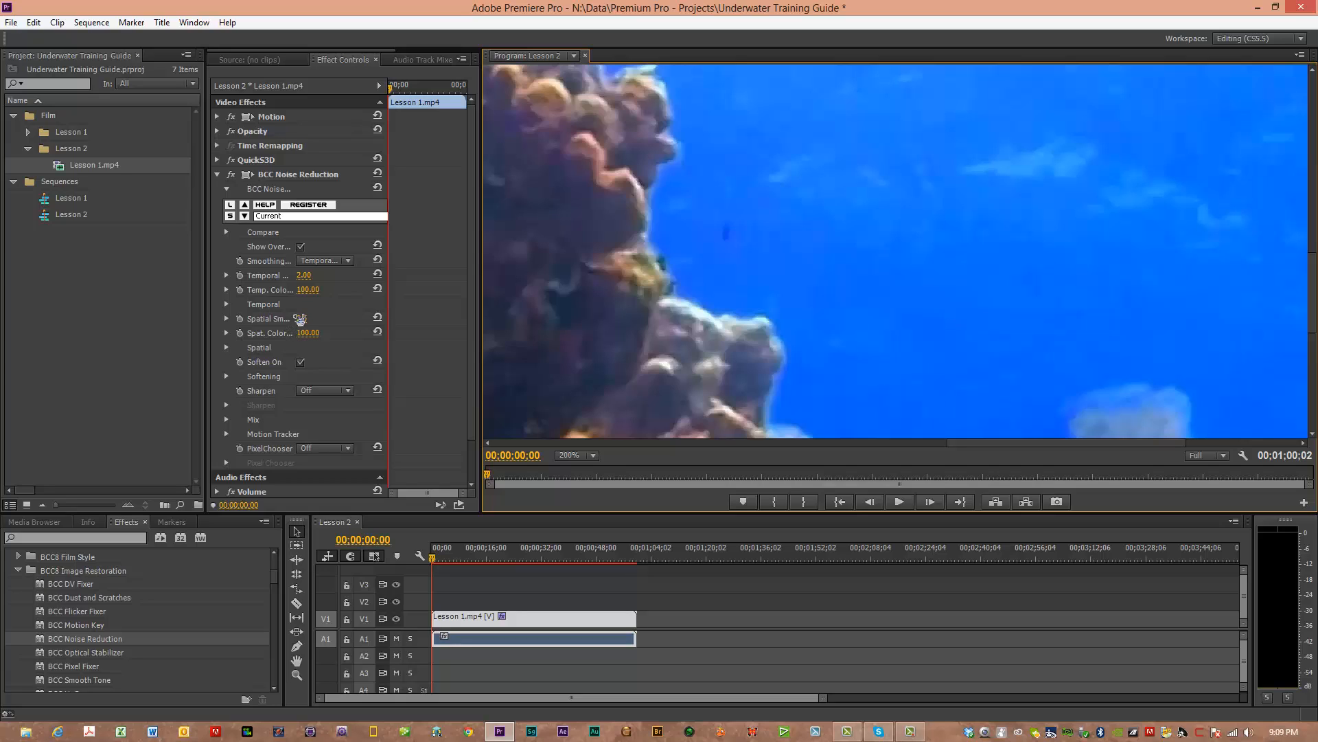
Set the BCC Noise Reduction temporal smoothing to 35 and the spatial smoothing to 36.
click(304, 276)
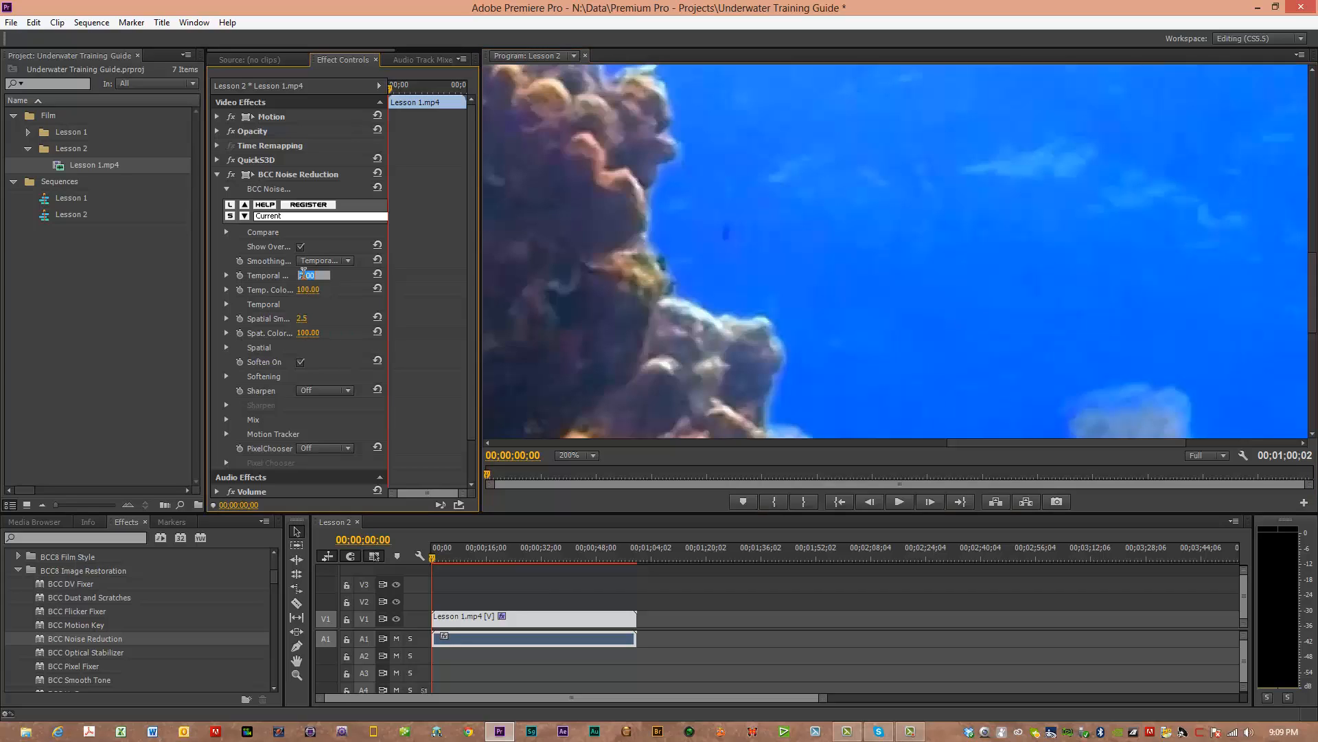
text(35)
key(Return)
click(300, 318)
text(2)
key(Return)
Compare the picture with BCC Noise Reduction disabled and enabled, and examine the reef at Fit and 200% magnification.
click(233, 174)
click(232, 174)
click(232, 175)
click(591, 455)
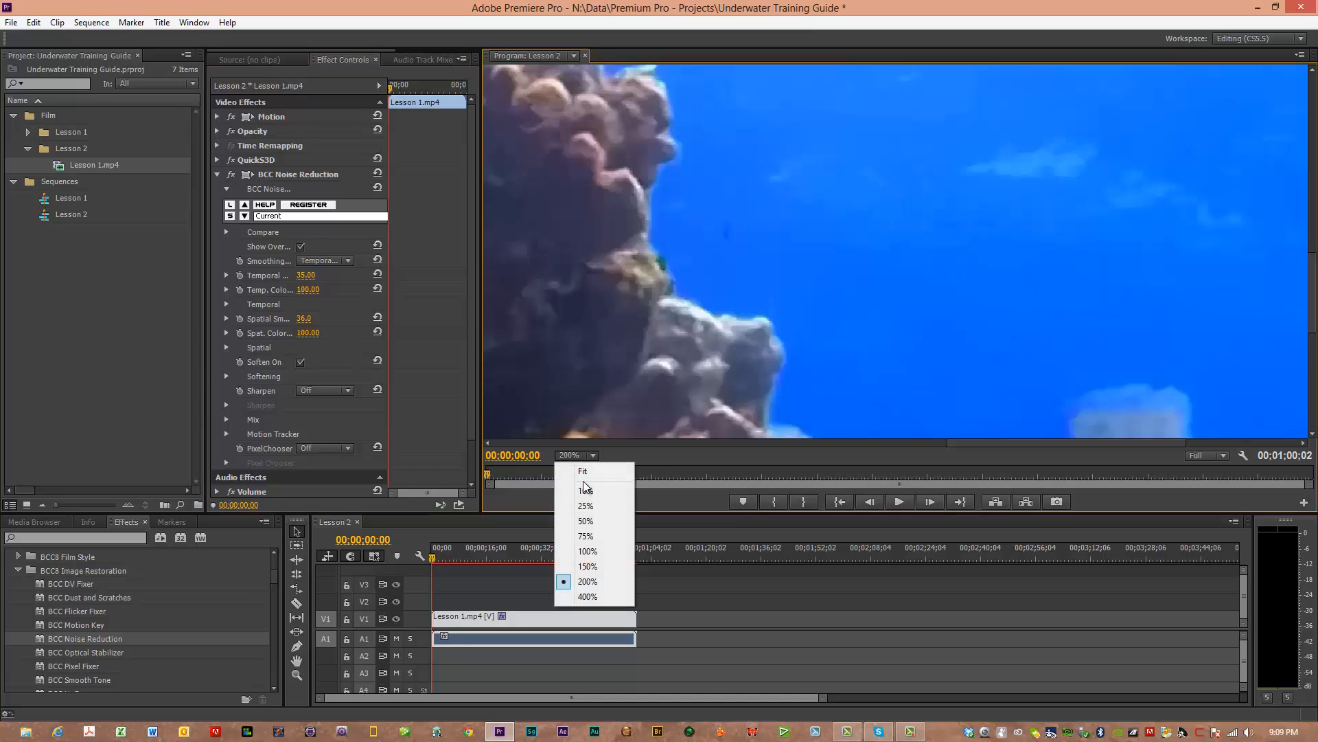
click(586, 471)
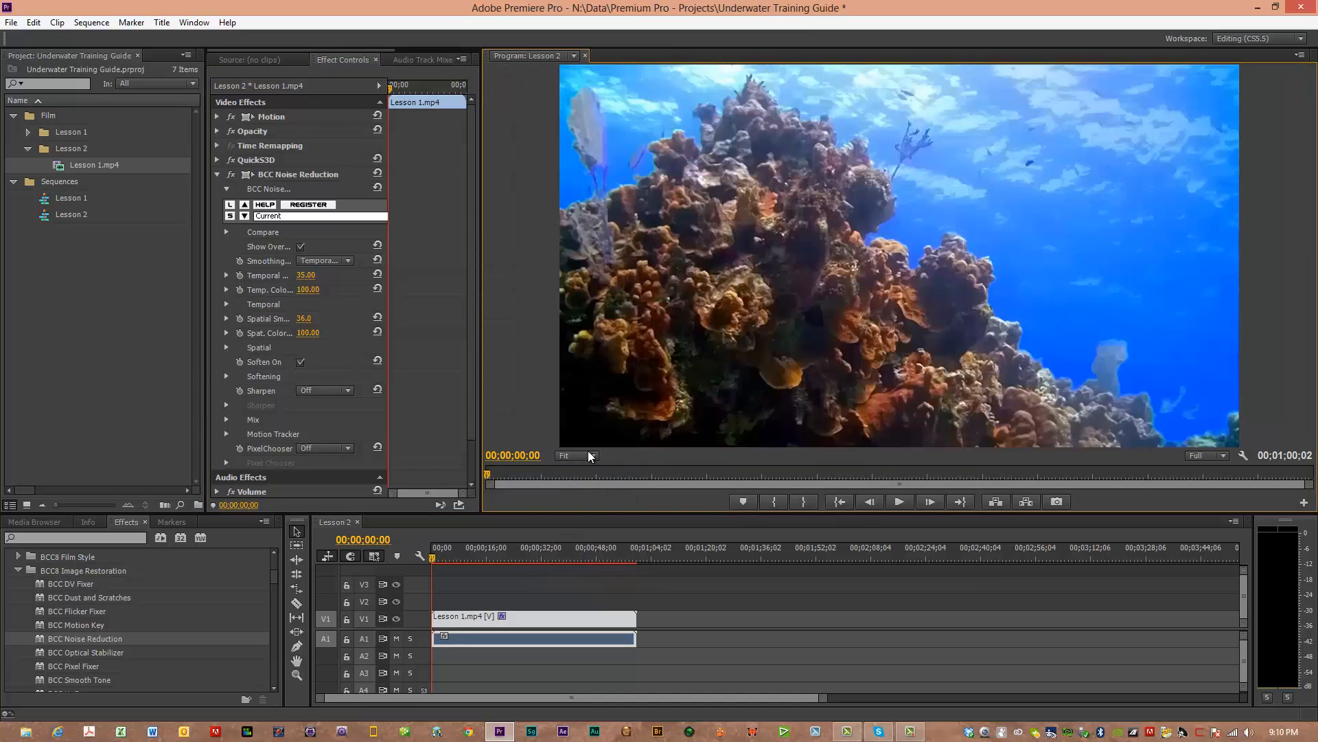
click(594, 454)
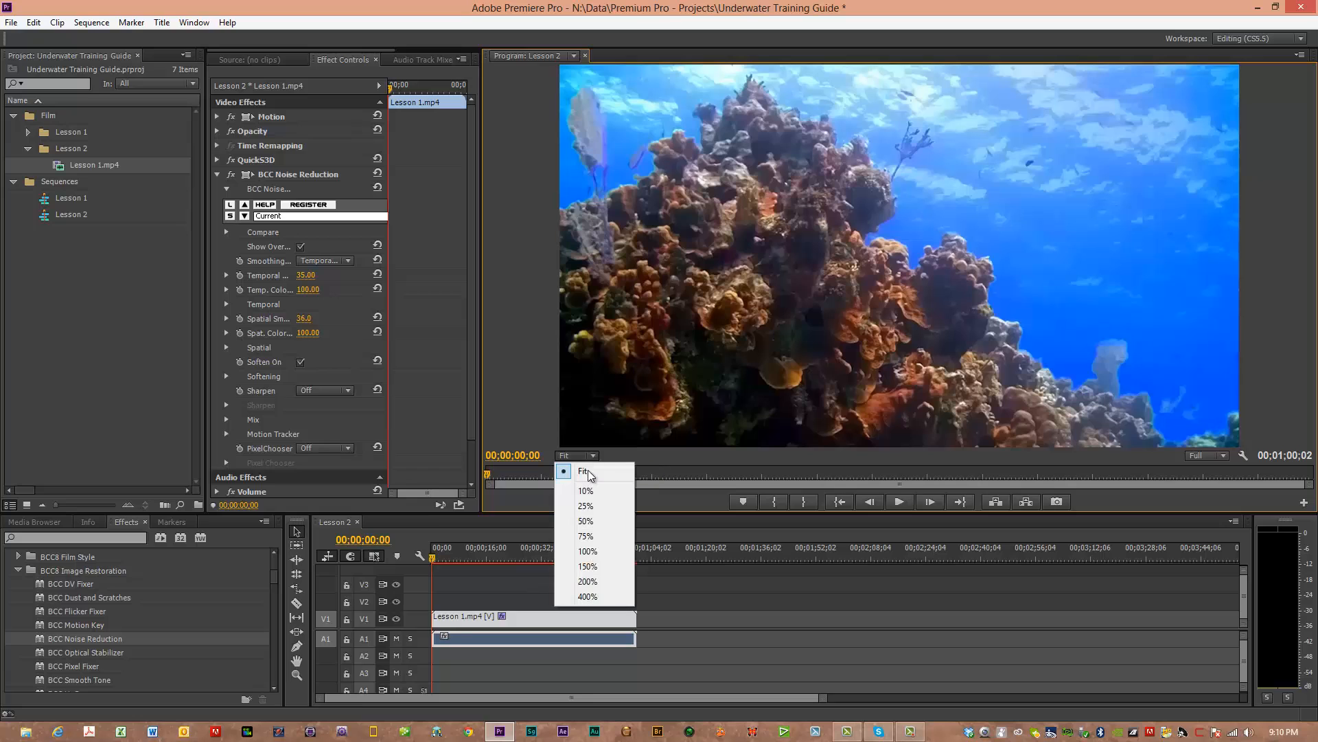
click(591, 583)
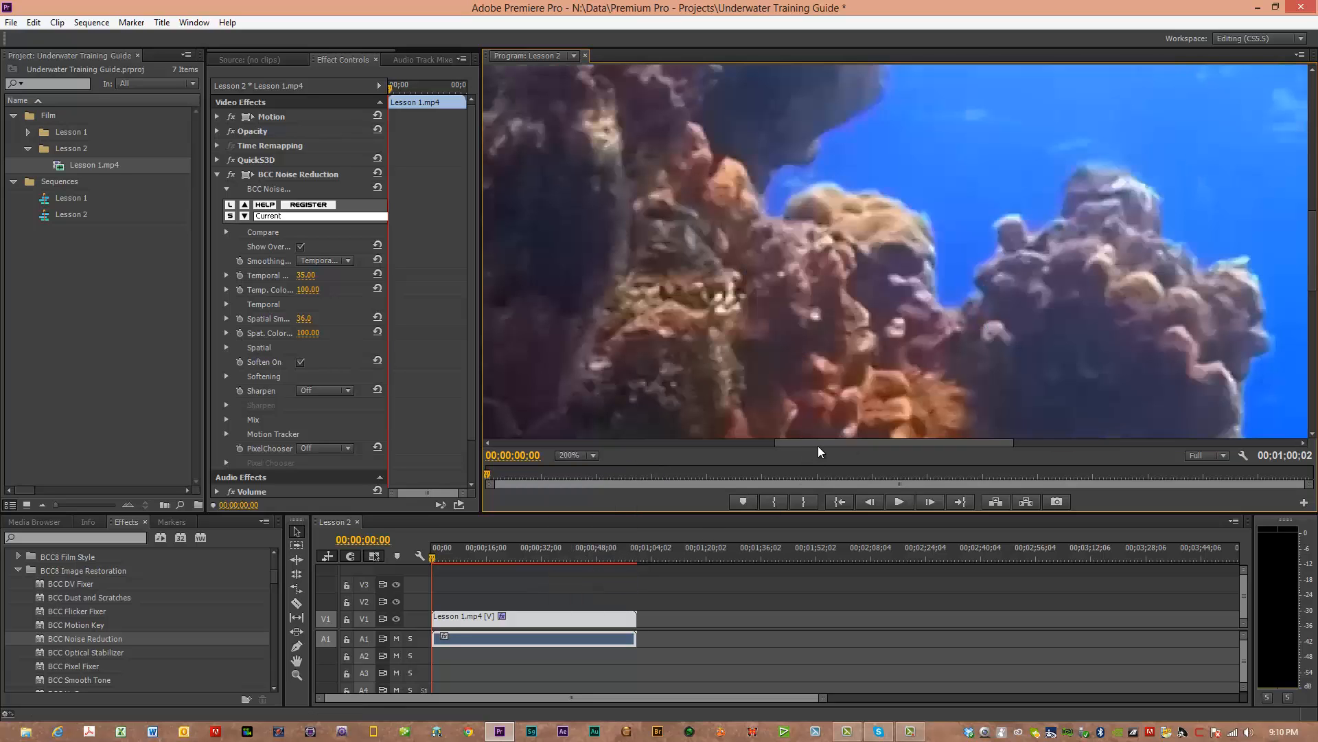
drag(817, 443, 986, 443)
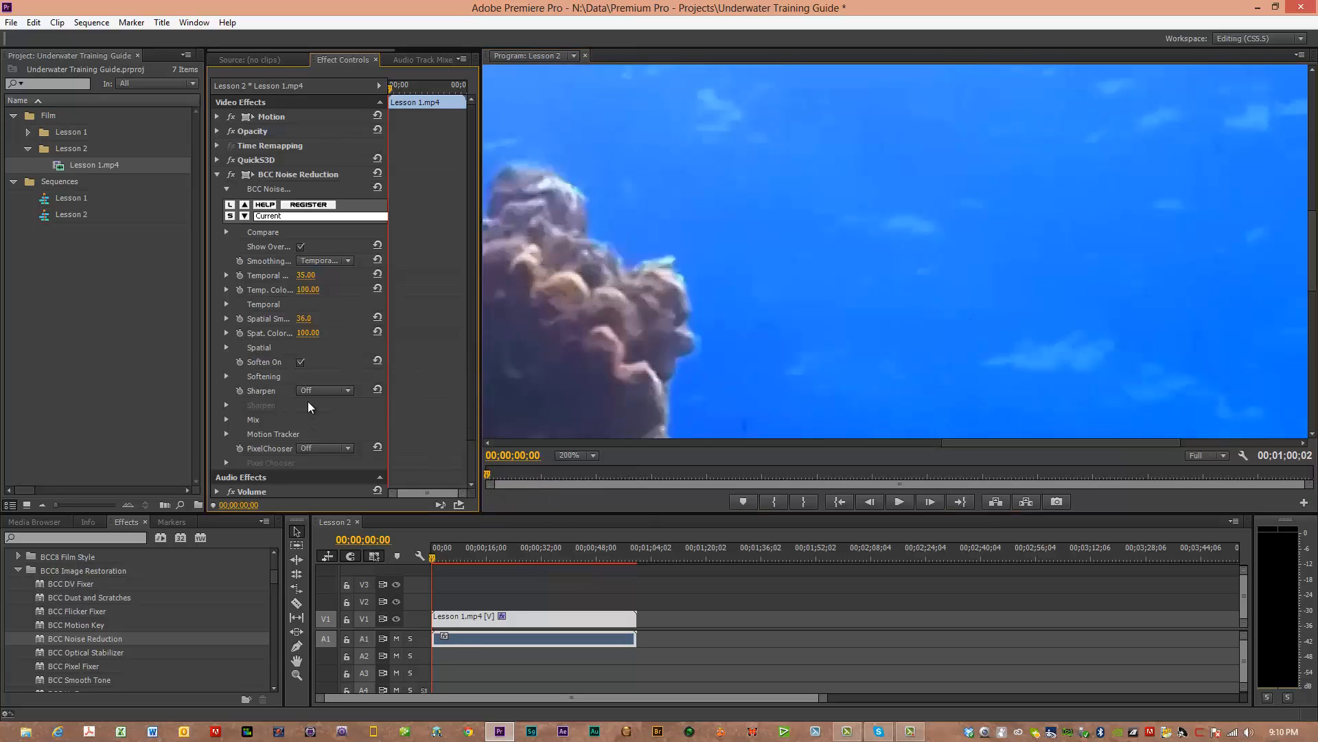
Set the noise reduction's PixelChooser to View Chosen Pixels and expand the Pixel Chooser settings down to Matte.
click(344, 448)
click(350, 493)
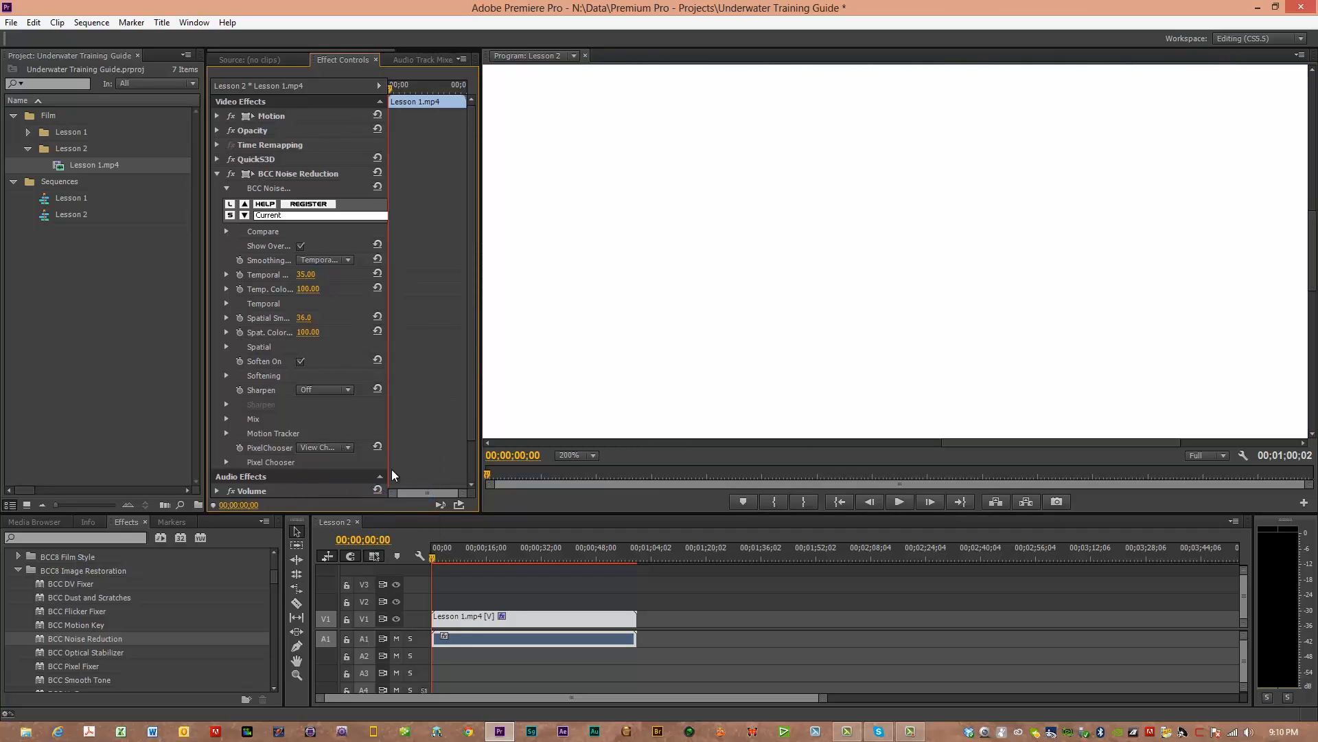
scroll(474, 362, down, 1)
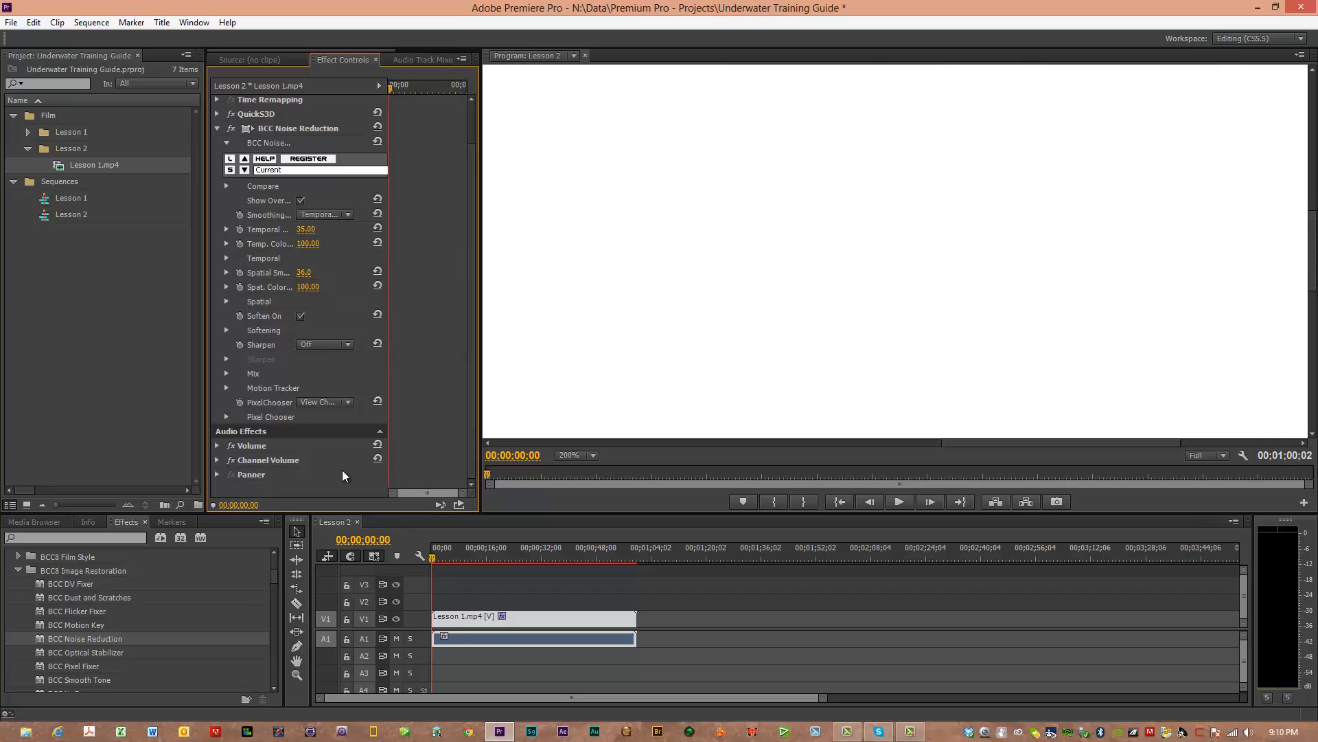
click(226, 418)
drag(473, 289, 477, 468)
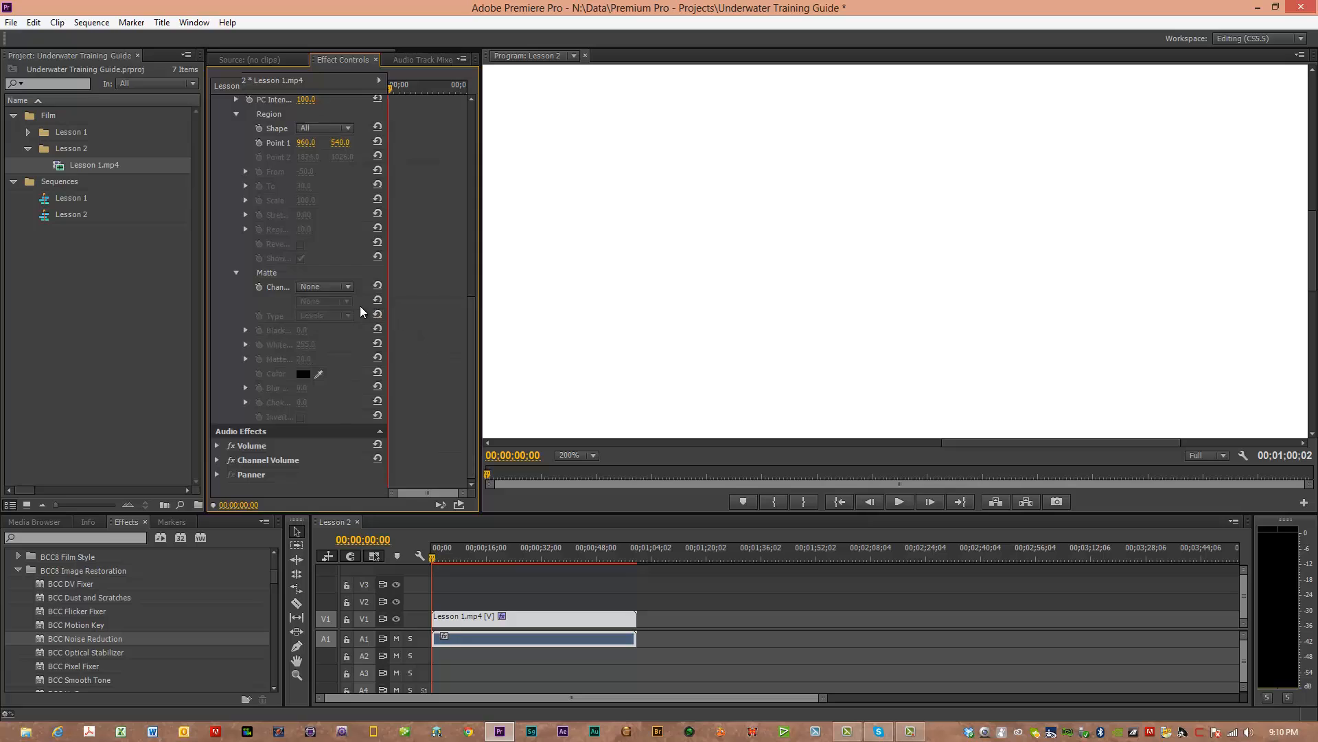
Review the available channel options for the Pixel Chooser matte, leaving None selected.
click(349, 286)
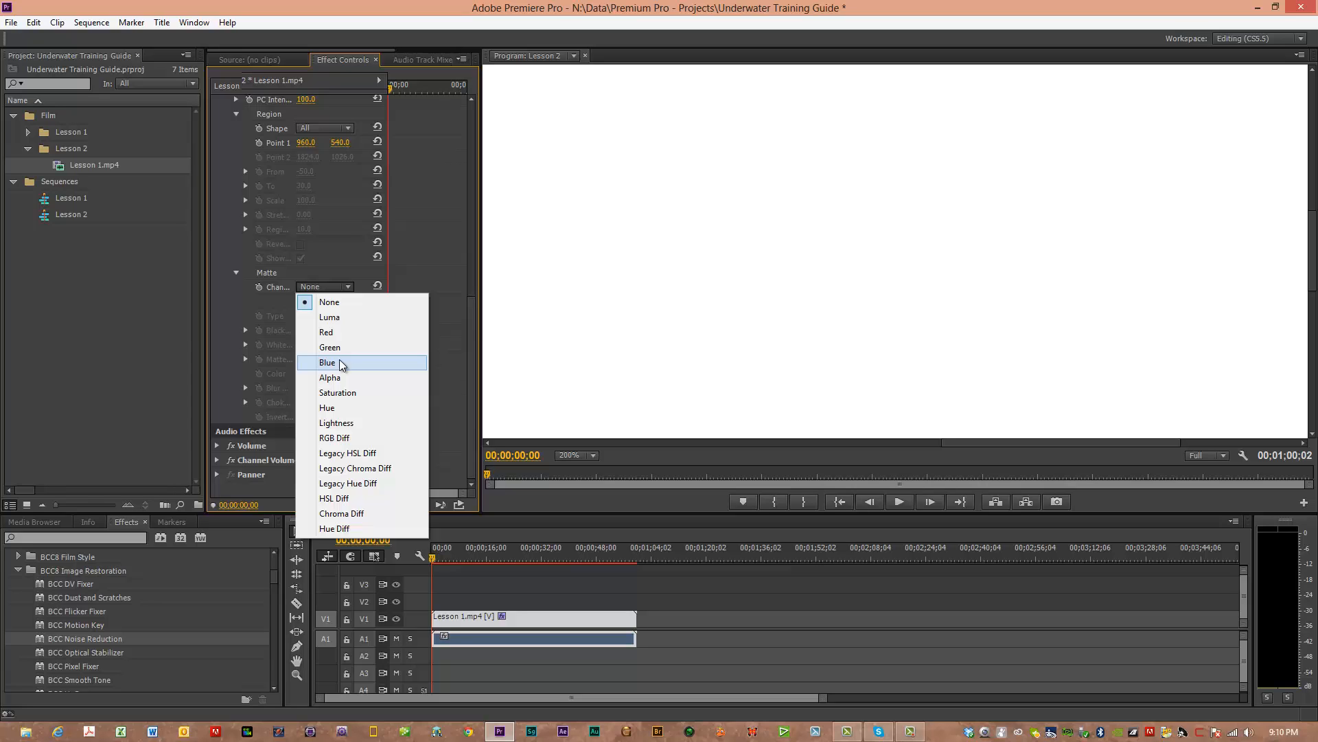
click(443, 352)
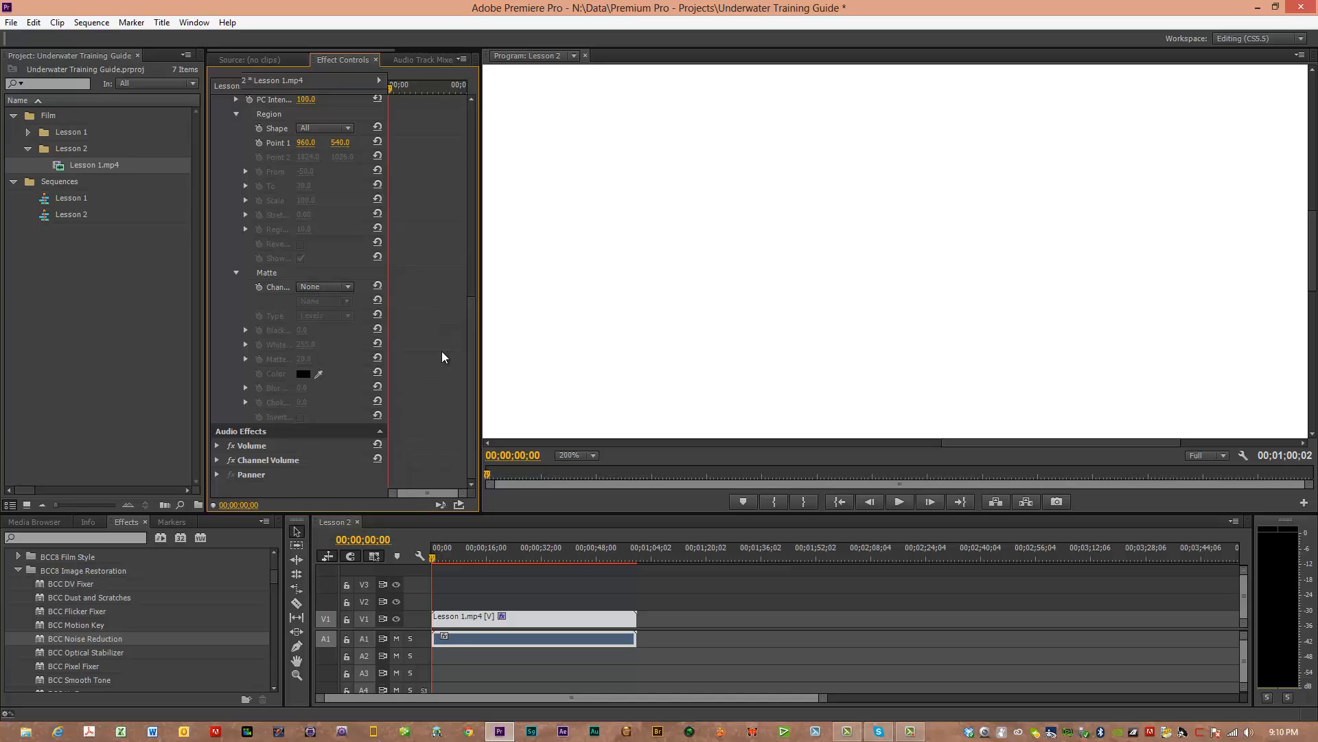
click(349, 287)
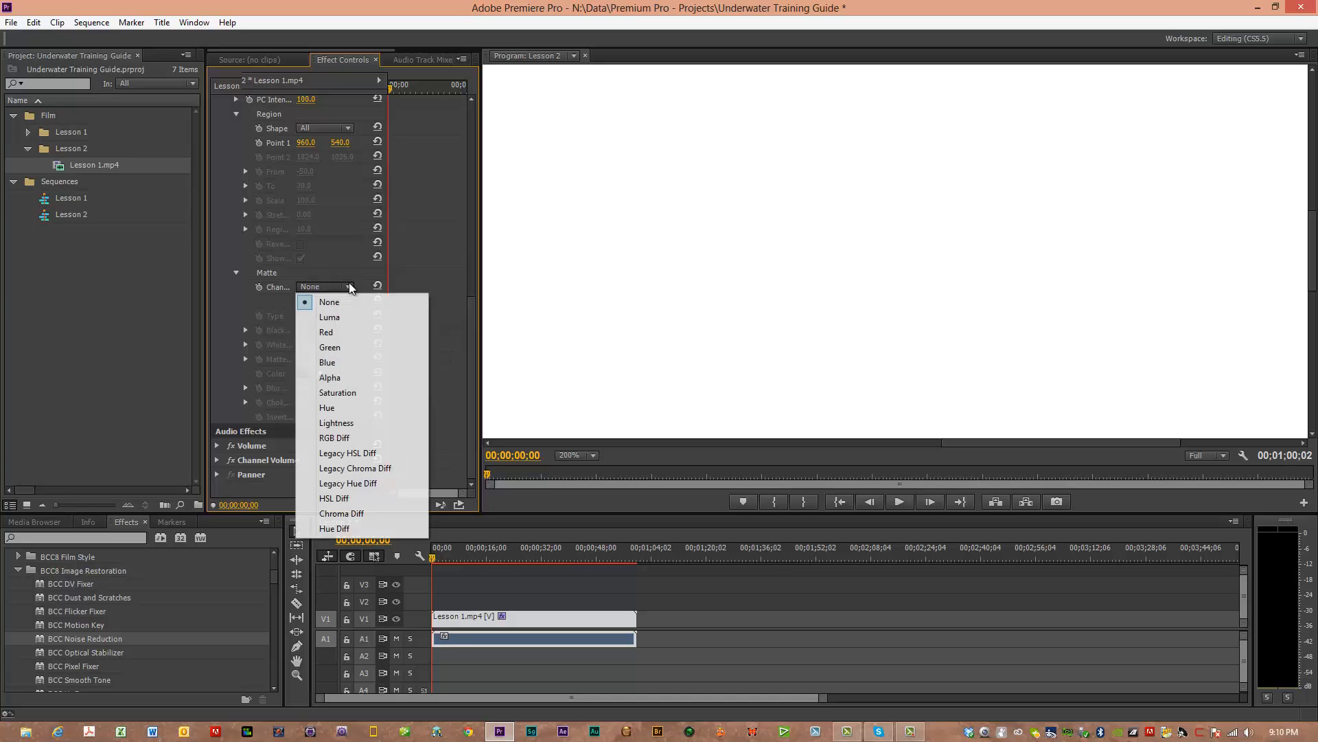
click(349, 287)
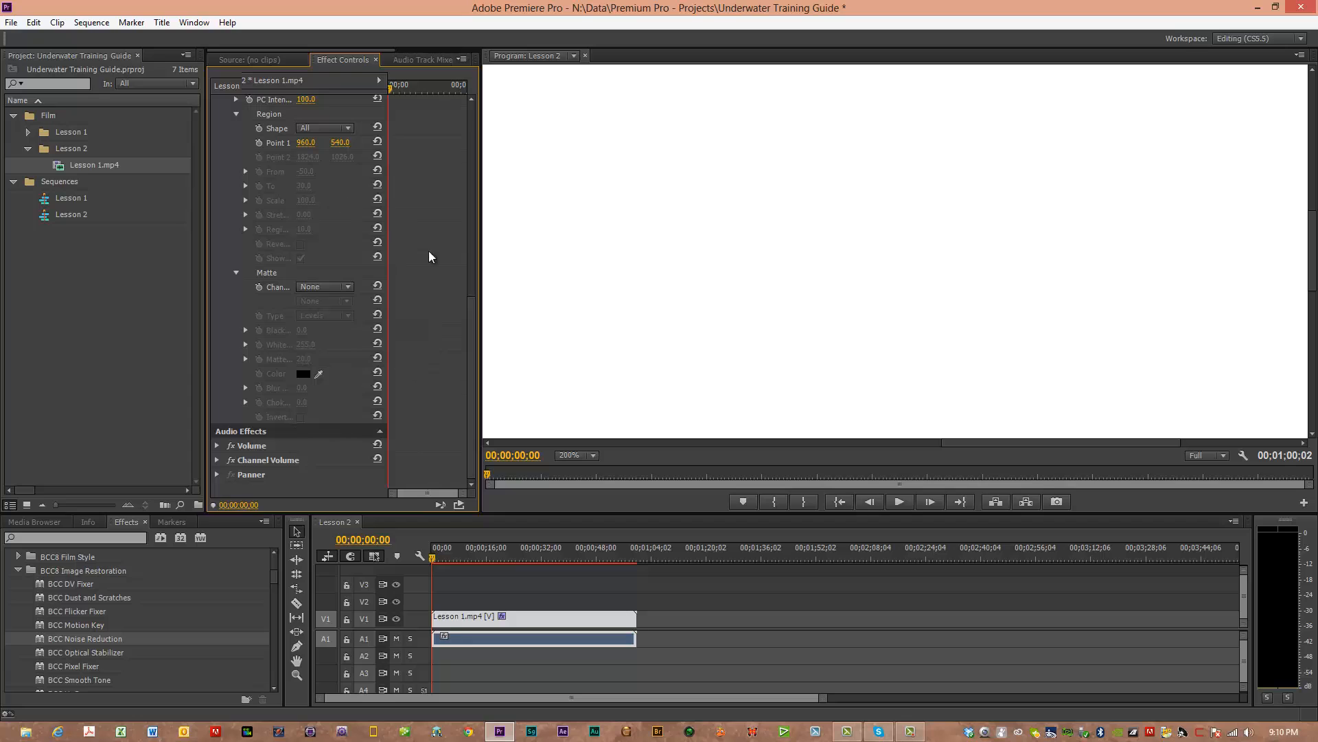
Set the PixelChooser of BCC Noise Reduction to Off.
drag(474, 313, 472, 206)
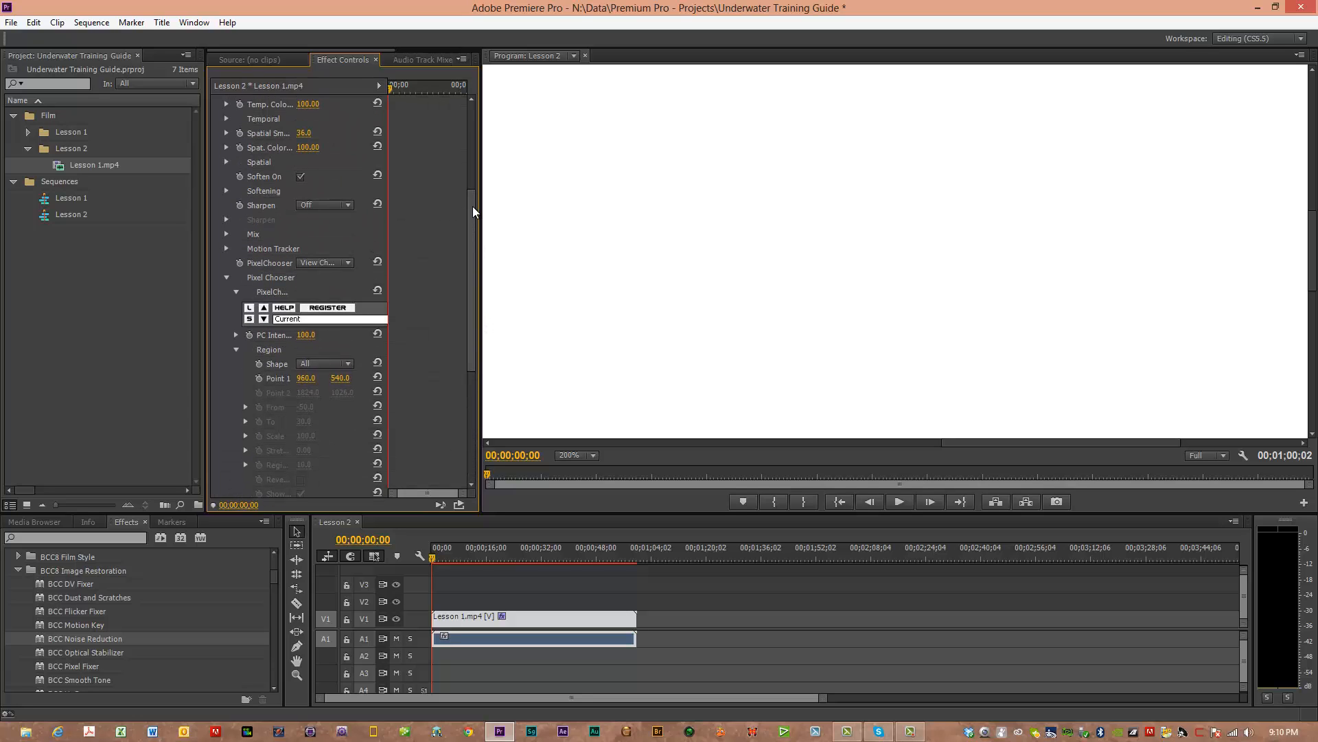
click(346, 263)
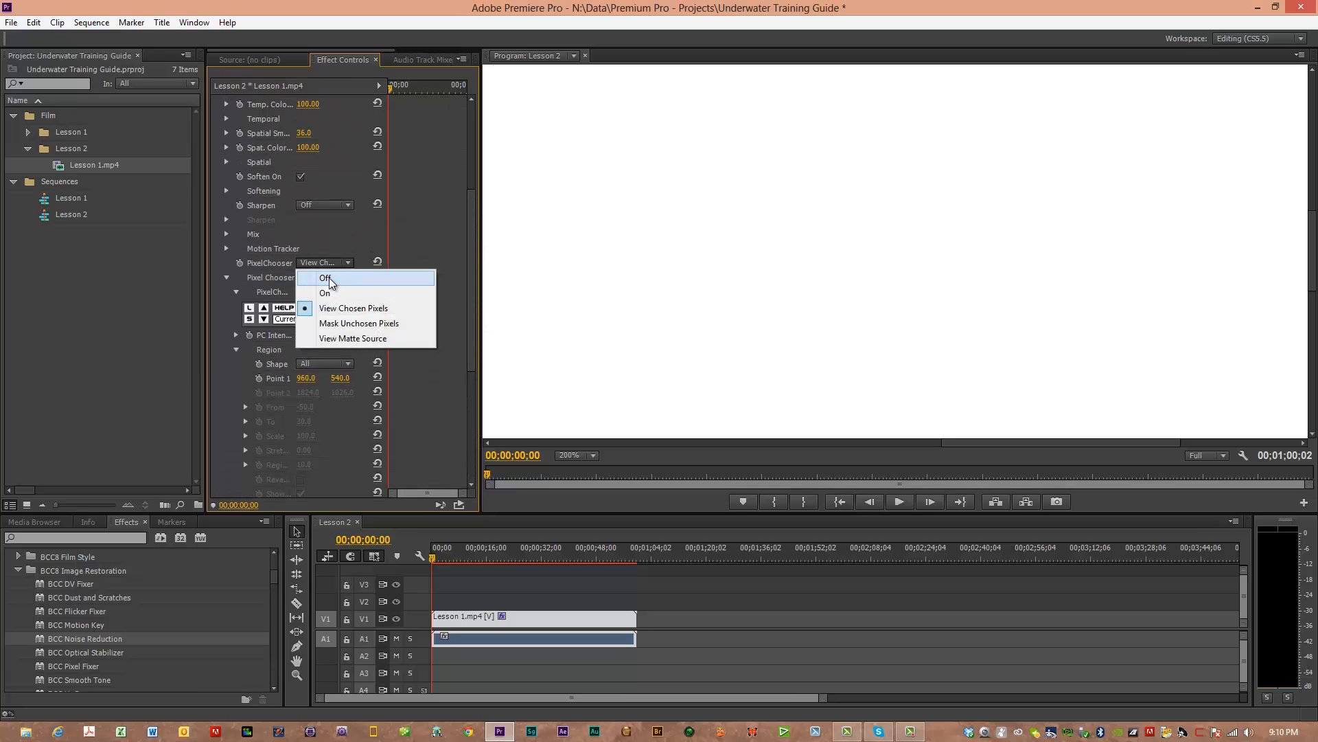
click(328, 280)
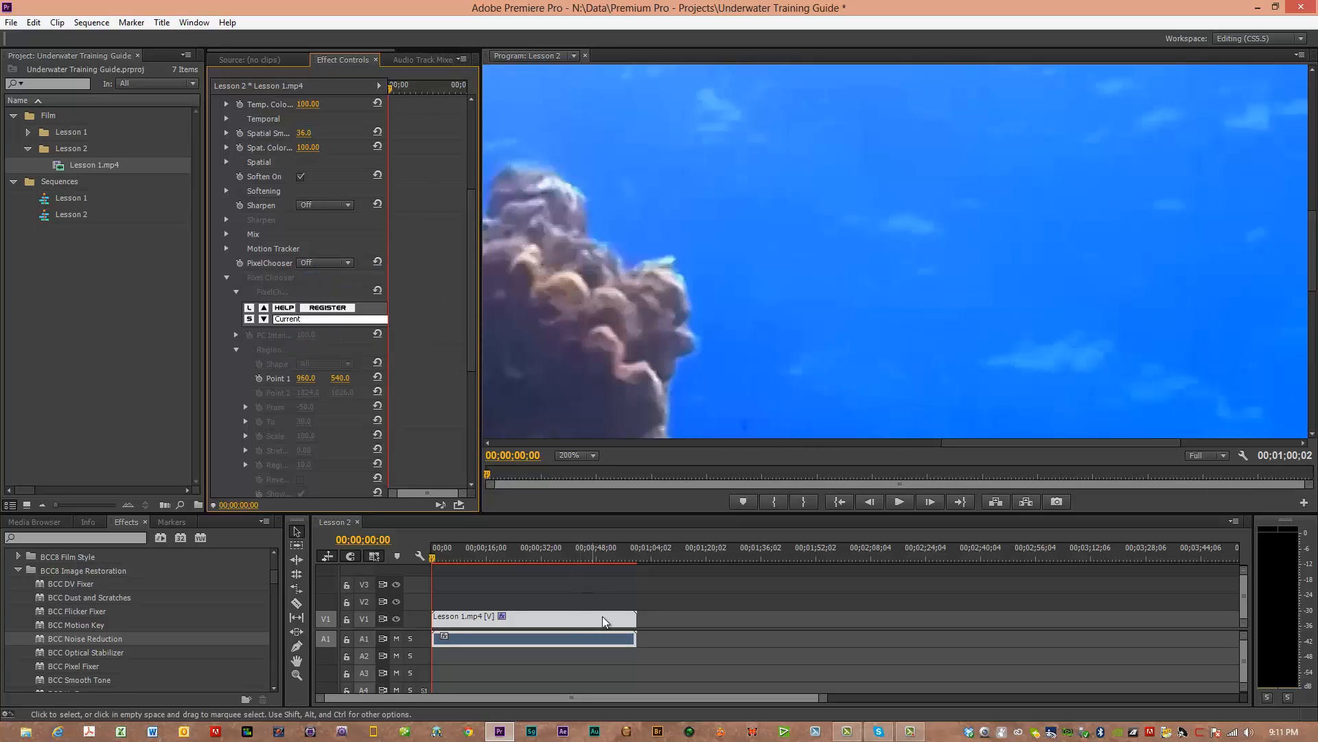
Compare the reef at 200% magnification with BCC Noise Reduction disabled and enabled.
drag(963, 443, 761, 459)
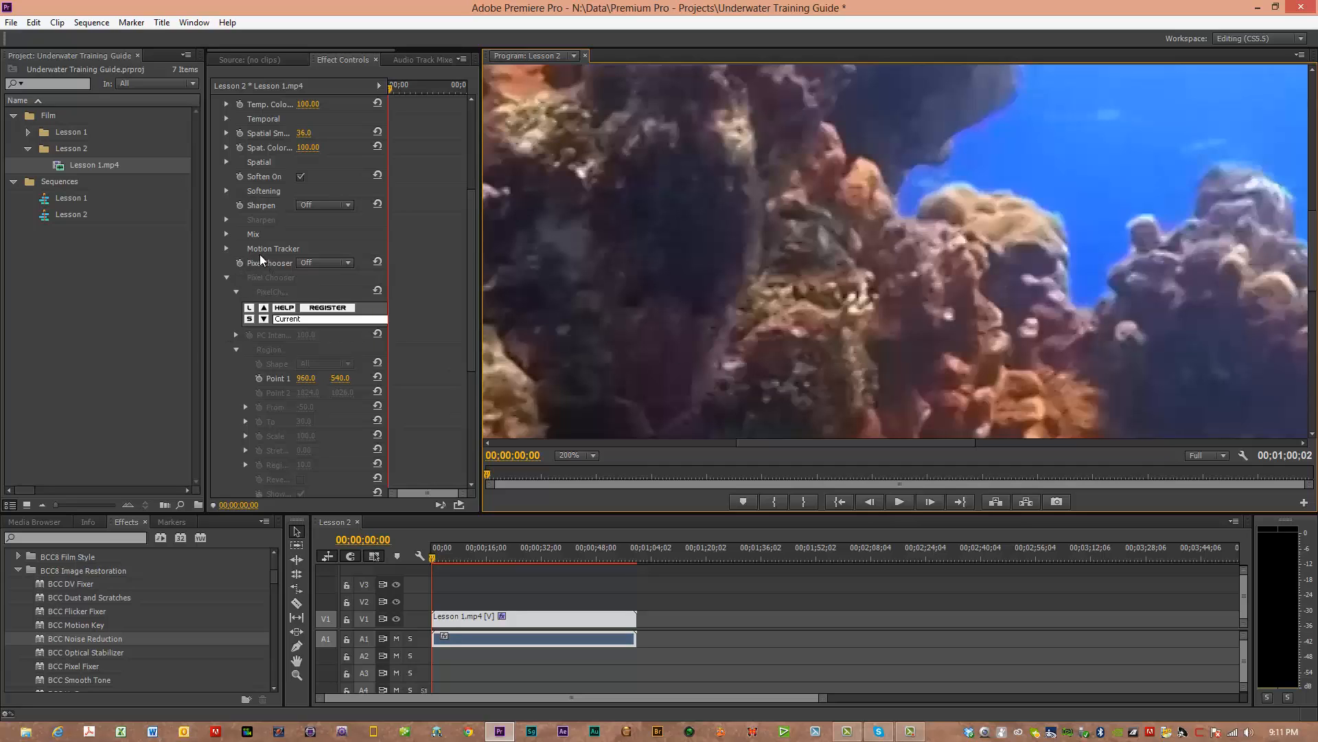
drag(467, 270, 470, 187)
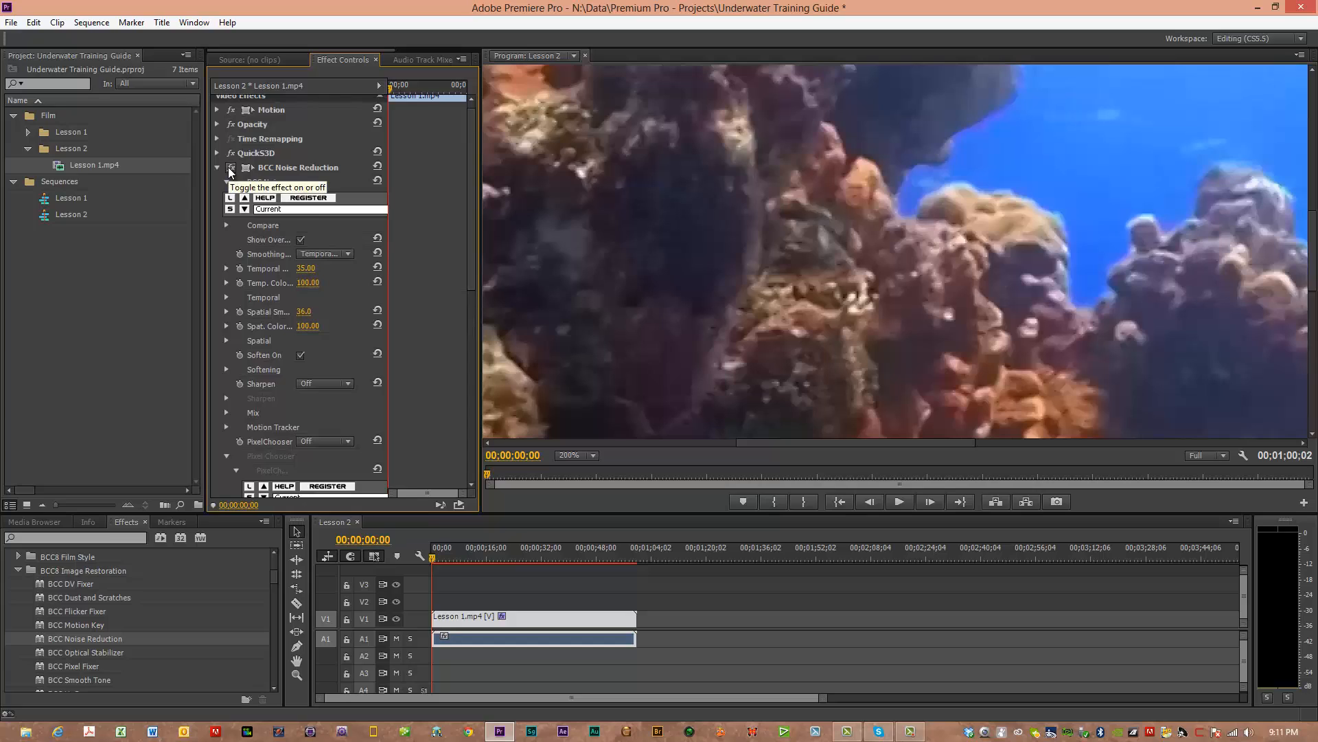
click(231, 169)
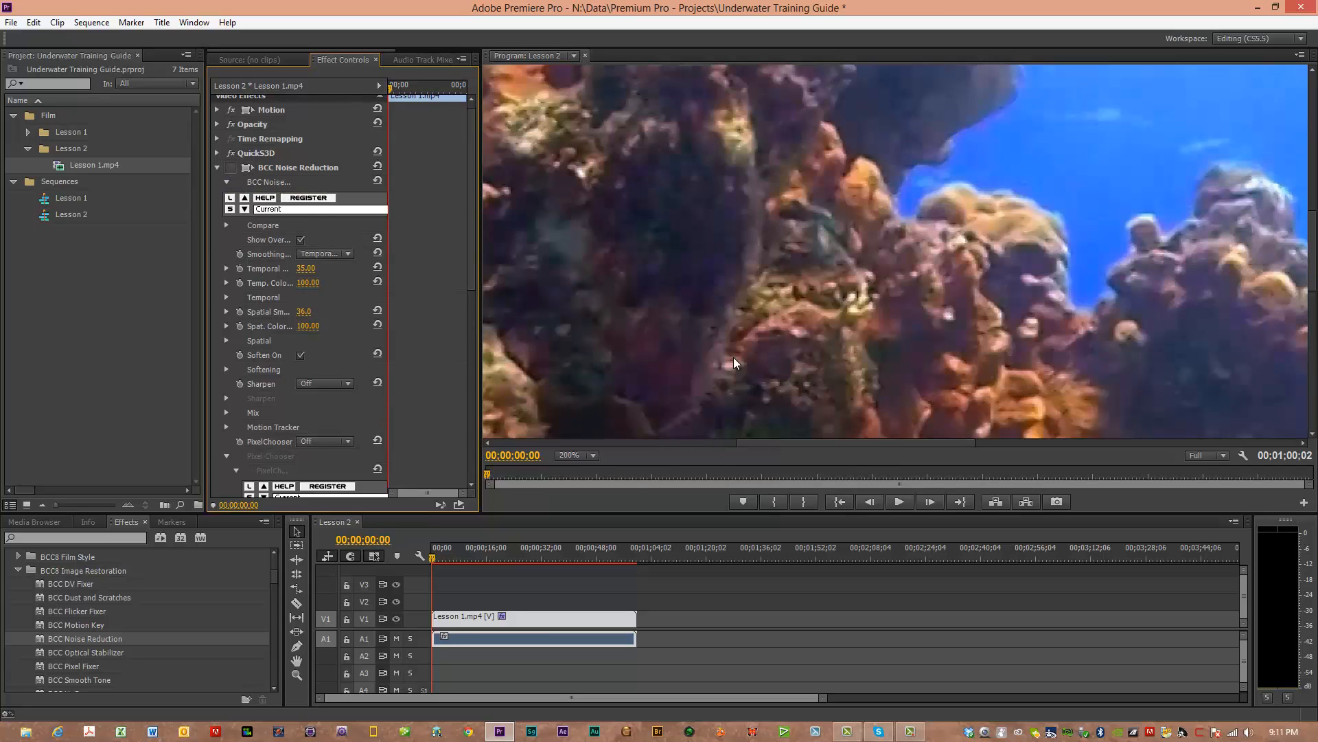
click(231, 169)
Reduce the program picture to 100% magnification and compare it repeatedly with BCC Noise Reduction off and on.
click(595, 454)
click(595, 550)
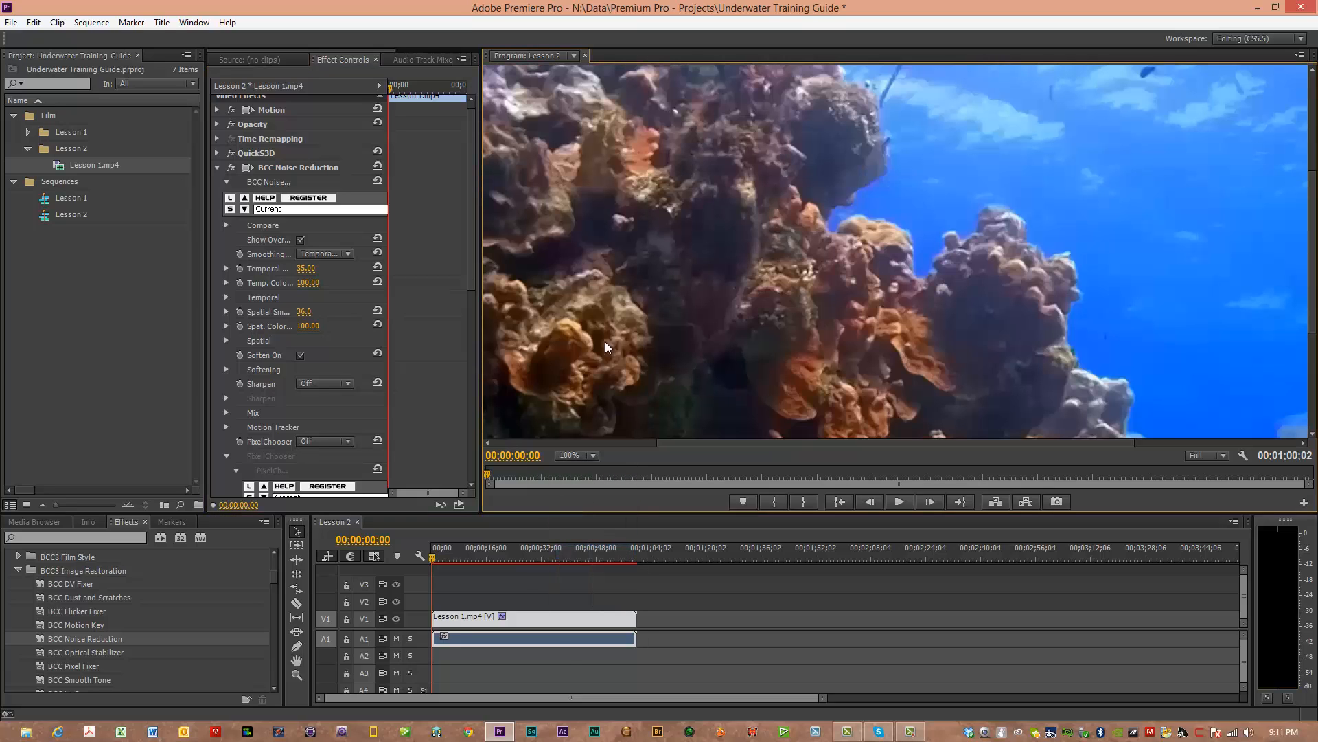
click(235, 170)
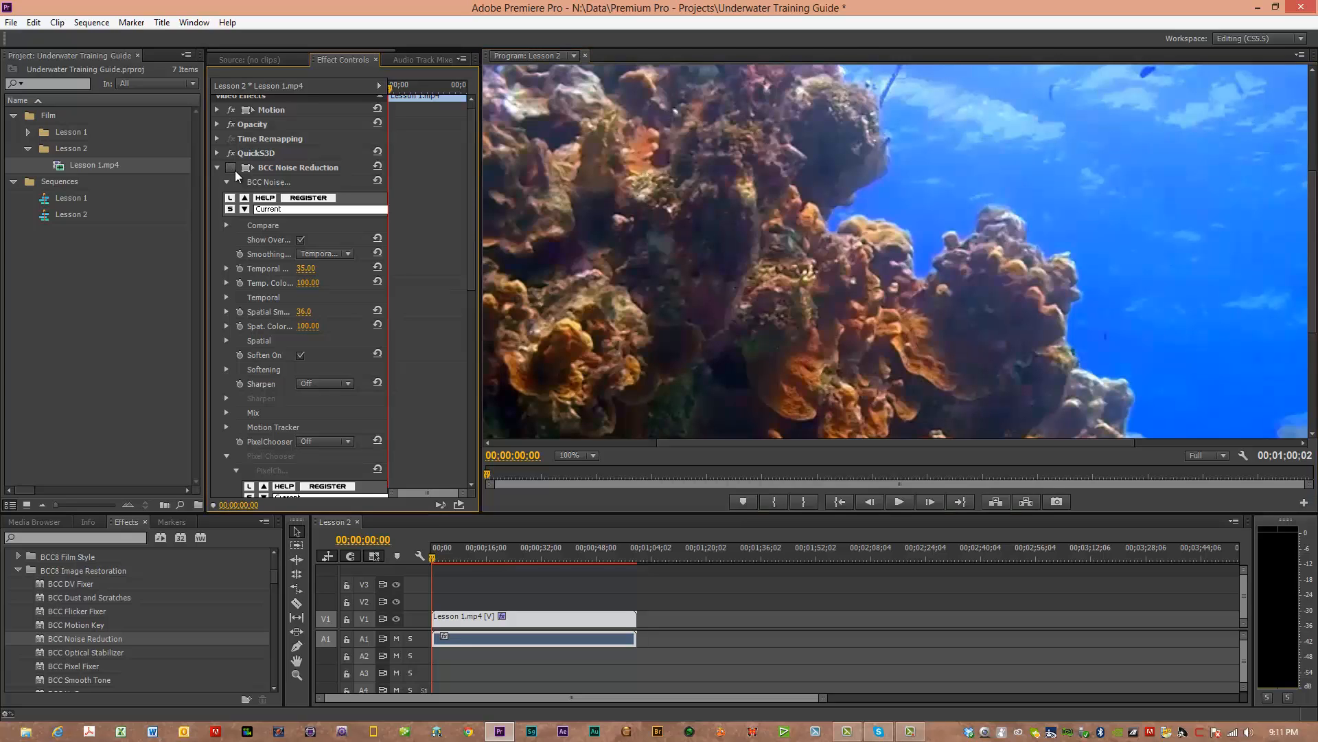
click(235, 170)
click(232, 169)
click(232, 168)
Set the program picture's magnification to Fit and re-enable BCC Noise Reduction on the clip.
click(592, 455)
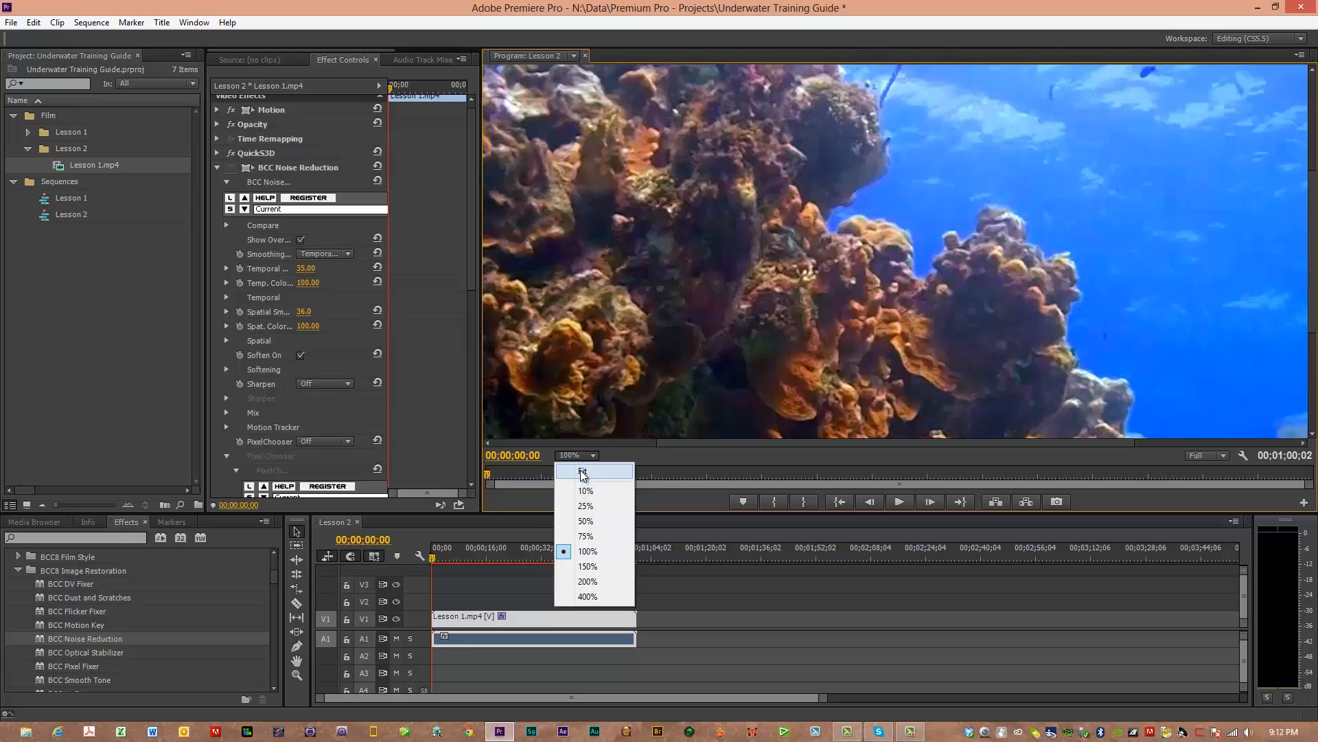
click(581, 473)
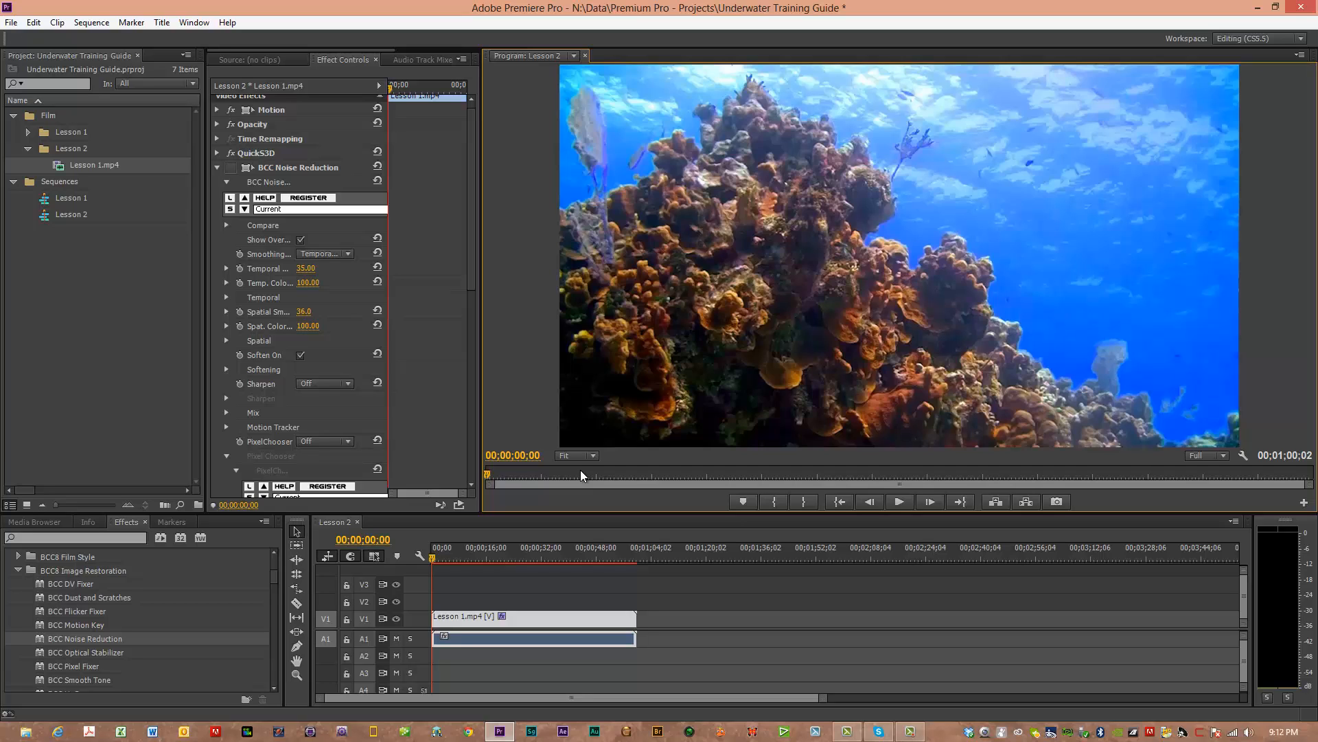
key(ctrl+s)
click(472, 237)
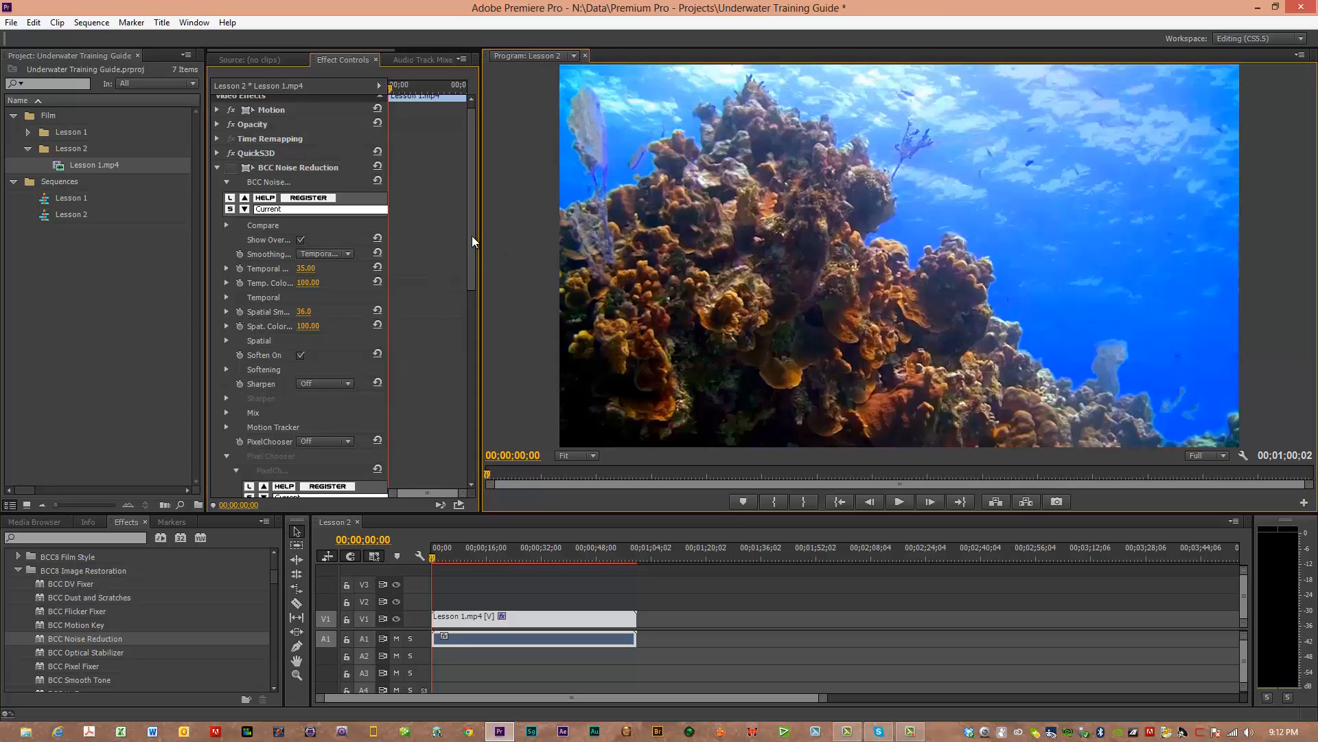
click(232, 169)
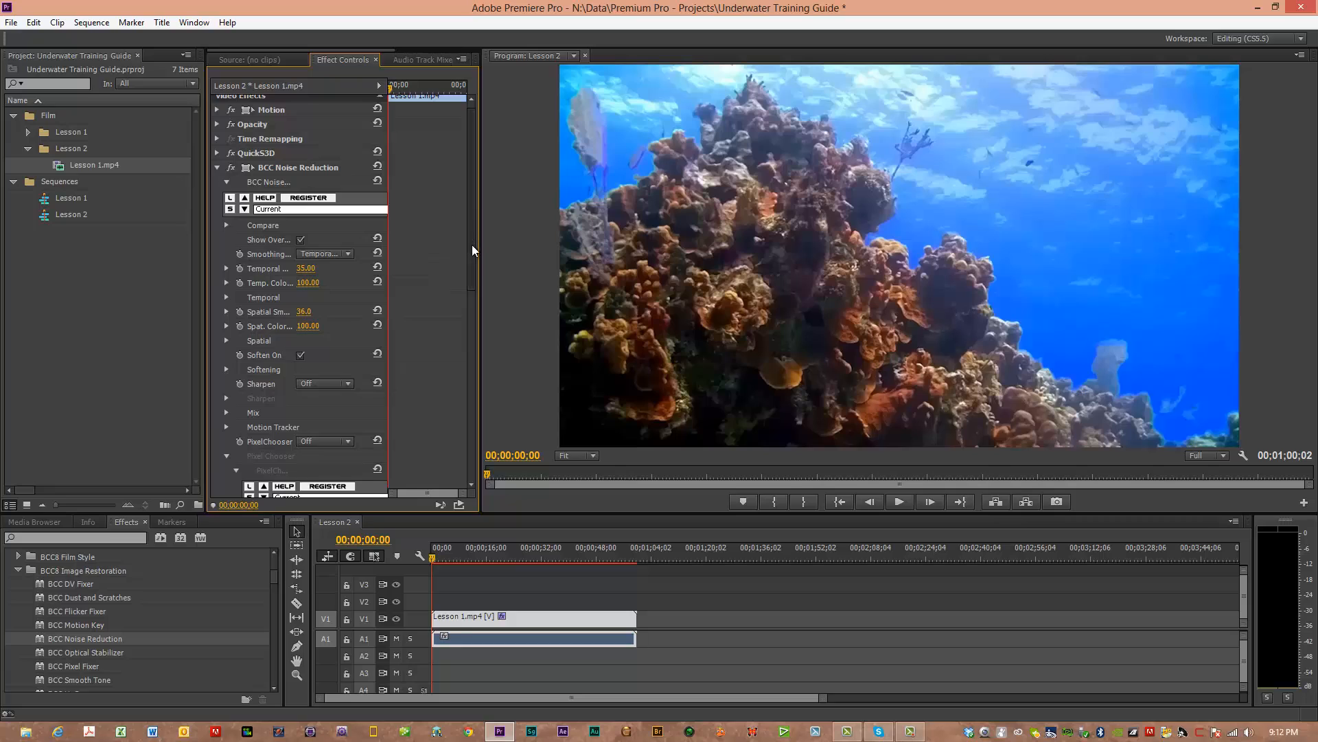
Set the PixelChooser to View Chosen Pixels and choose Blue as the Pixel Chooser matte channel.
drag(471, 245, 476, 348)
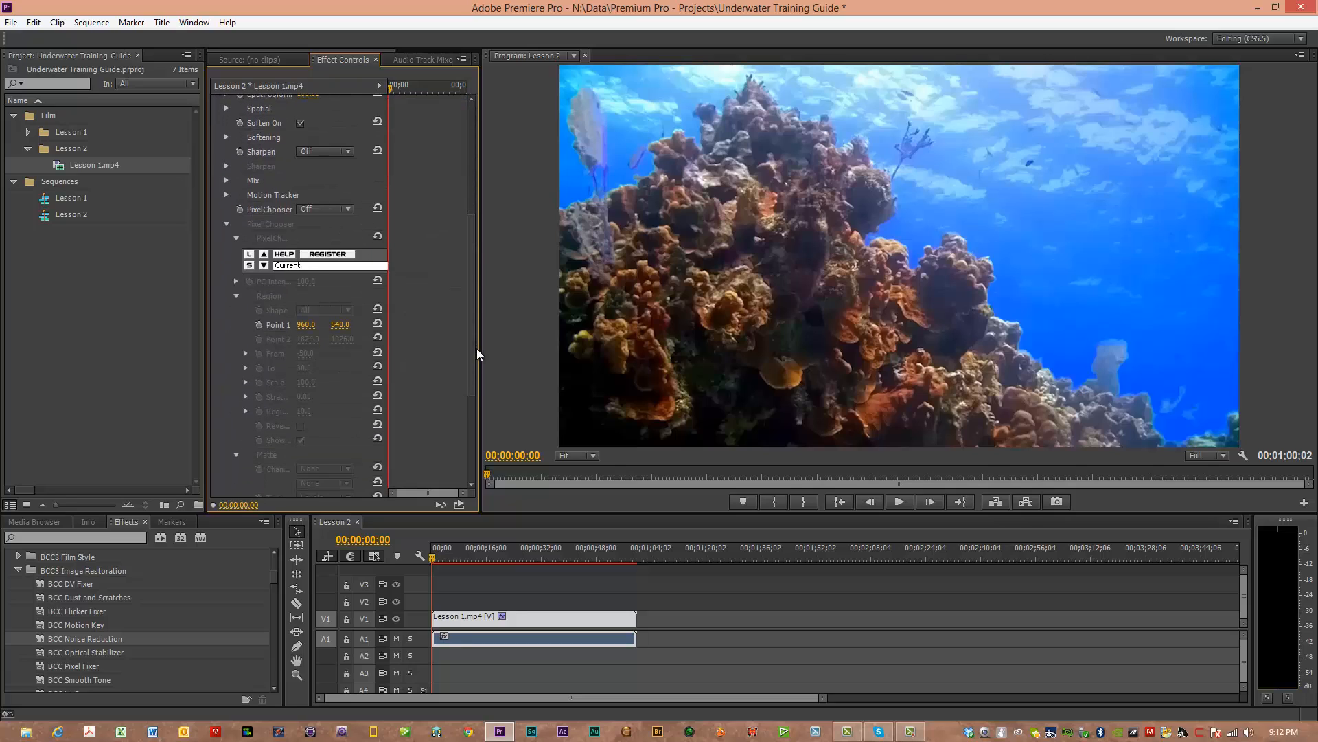
click(352, 208)
click(362, 255)
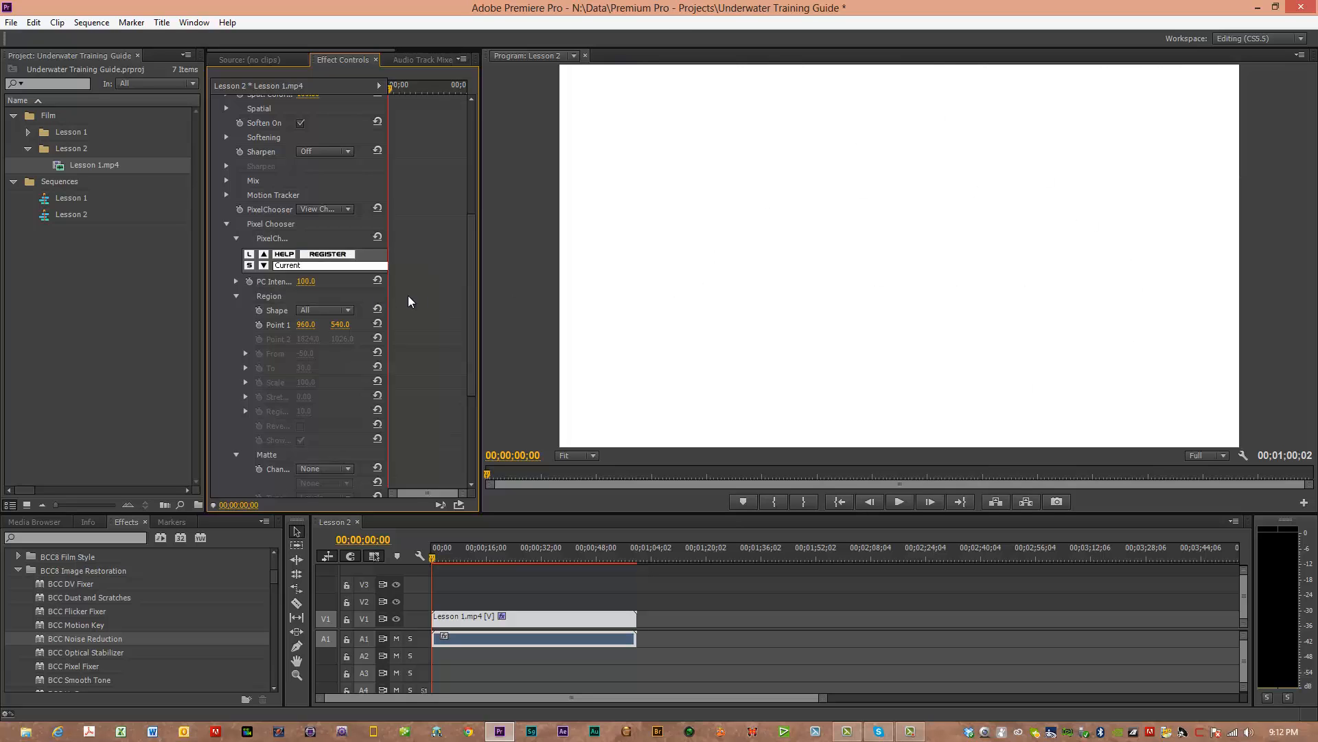
drag(472, 286, 475, 357)
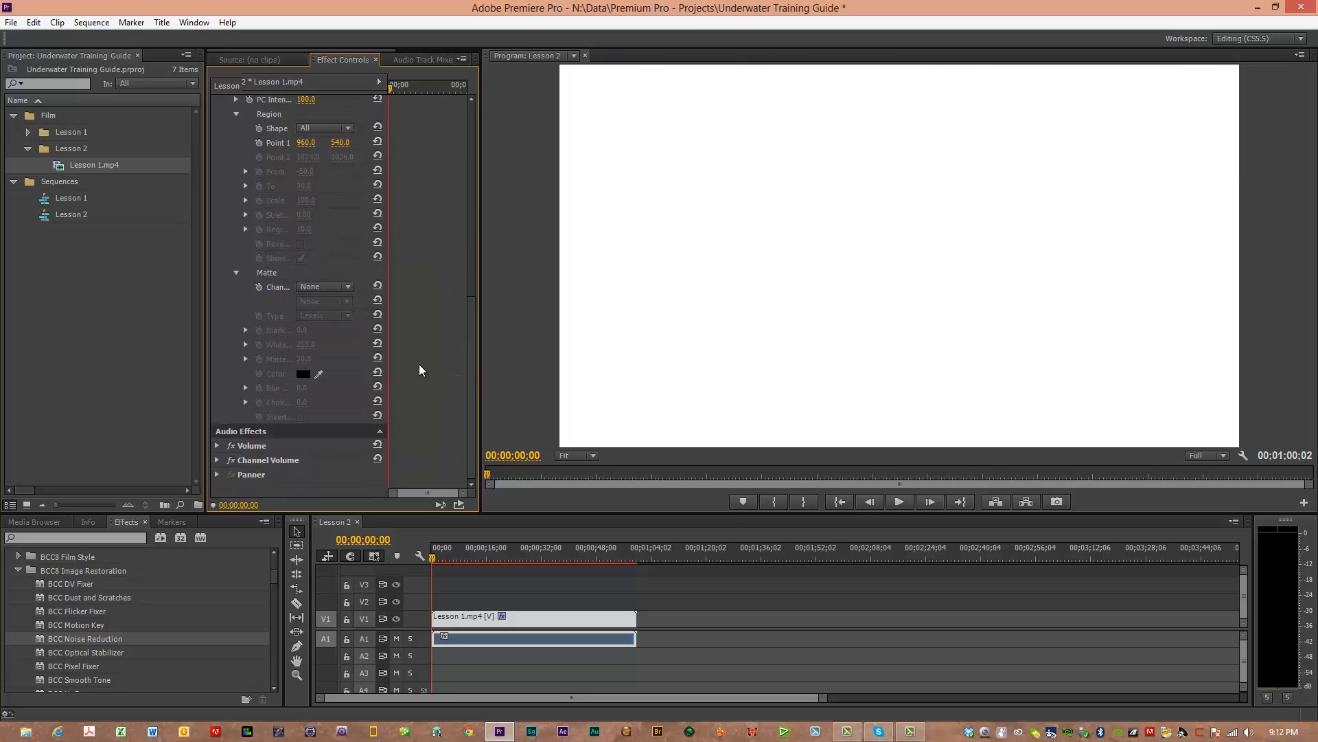
click(348, 286)
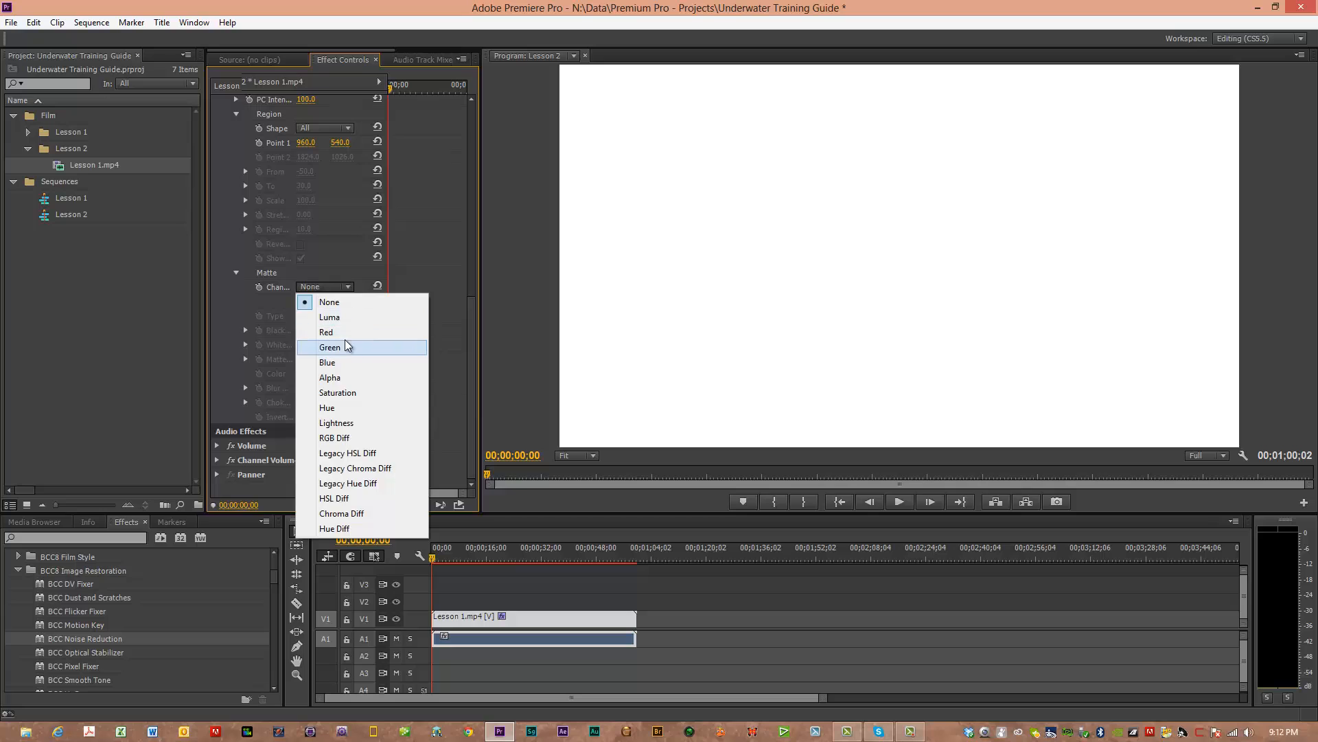
click(345, 363)
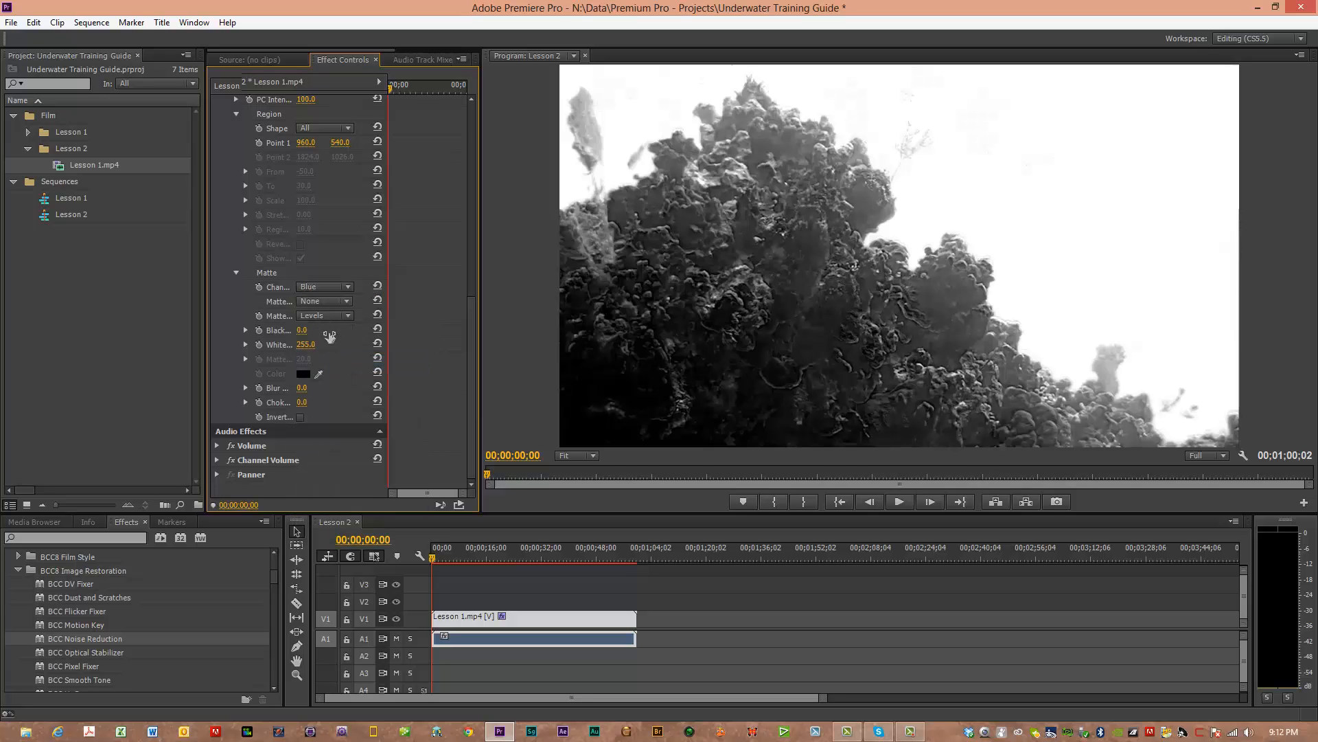
Set the matte type to Threshold and adjust the matte threshold to about 225.9, separating the blue water from the reef.
click(347, 315)
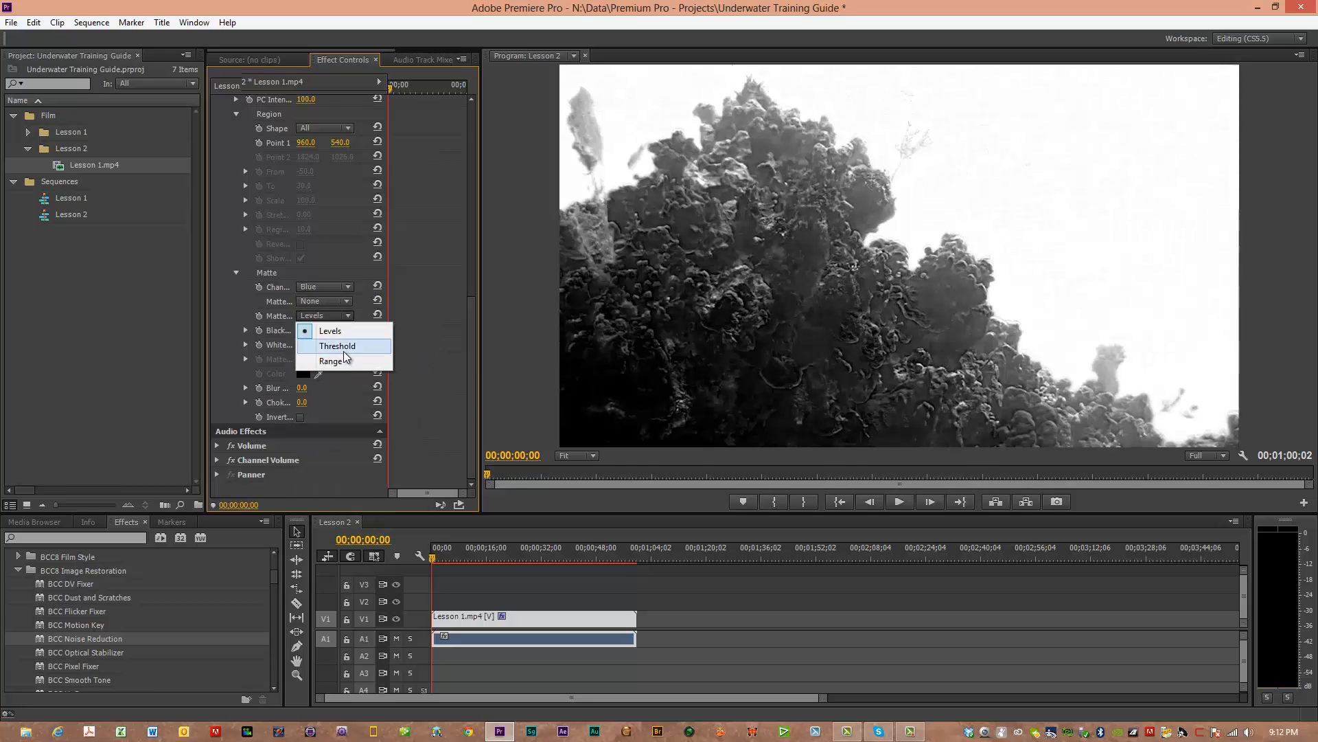
click(338, 346)
click(247, 331)
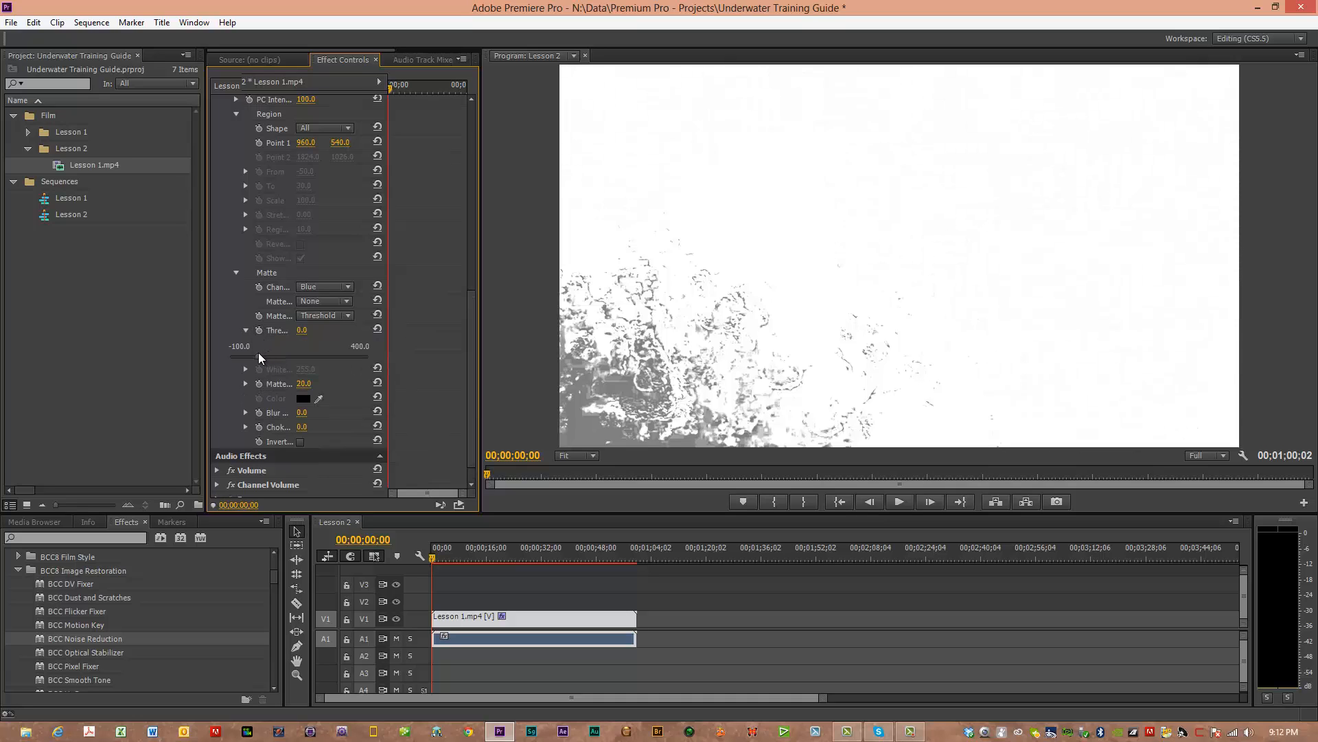
drag(257, 356, 323, 358)
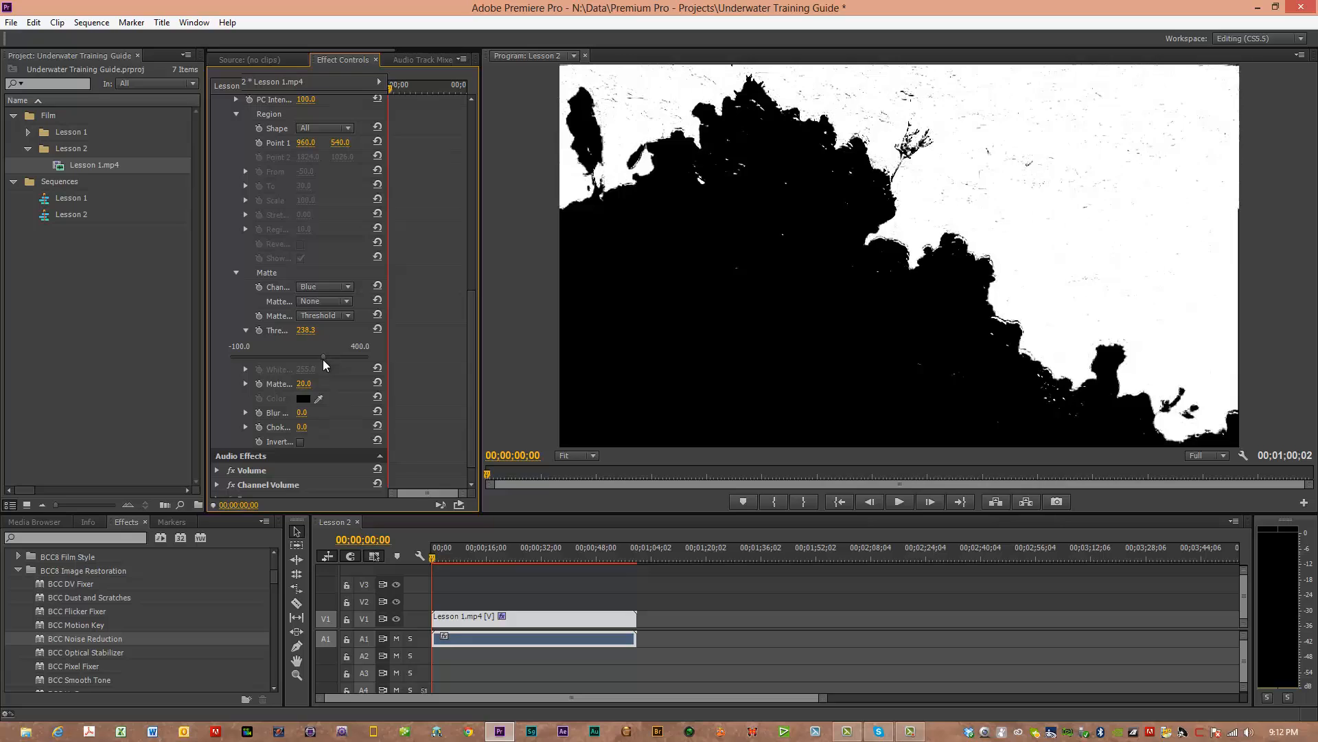
drag(323, 360, 320, 358)
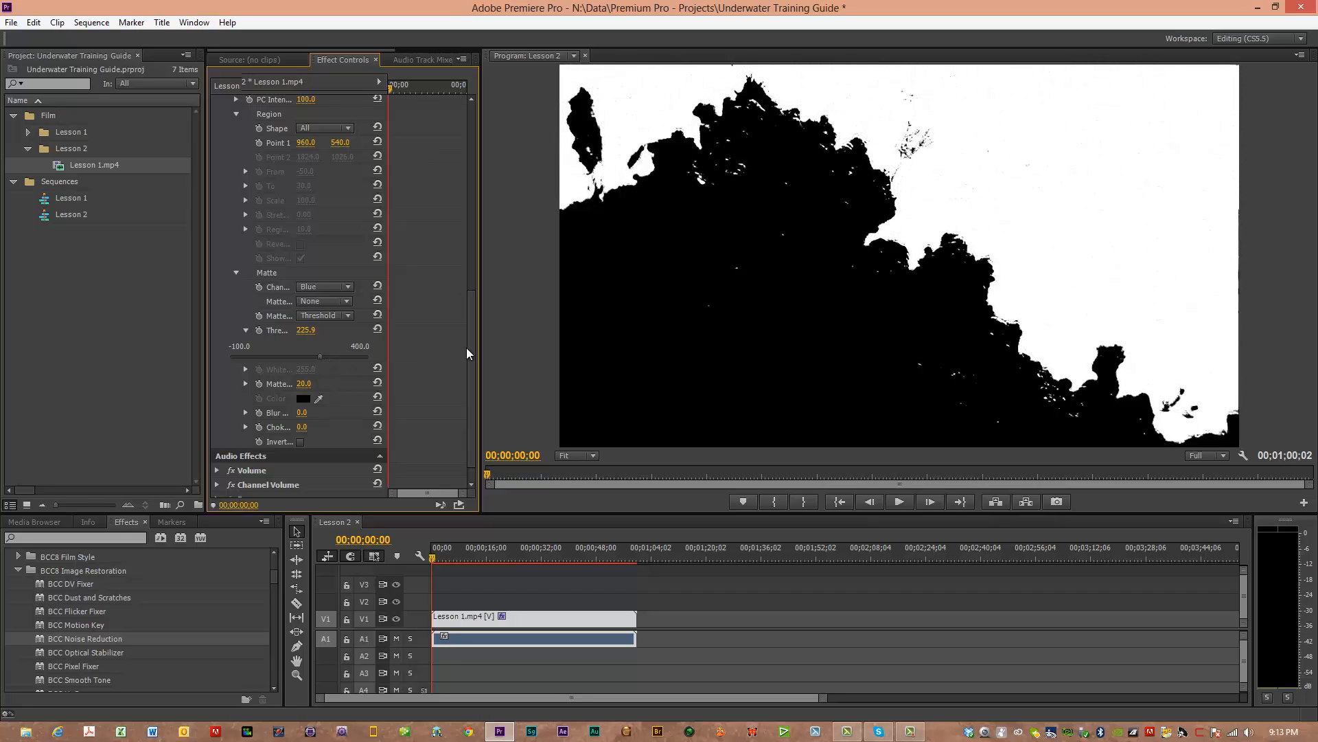
Set the PixelChooser to On, then collapse the BCC Noise Reduction settings.
drag(468, 345, 464, 209)
scroll(444, 210, up, 2)
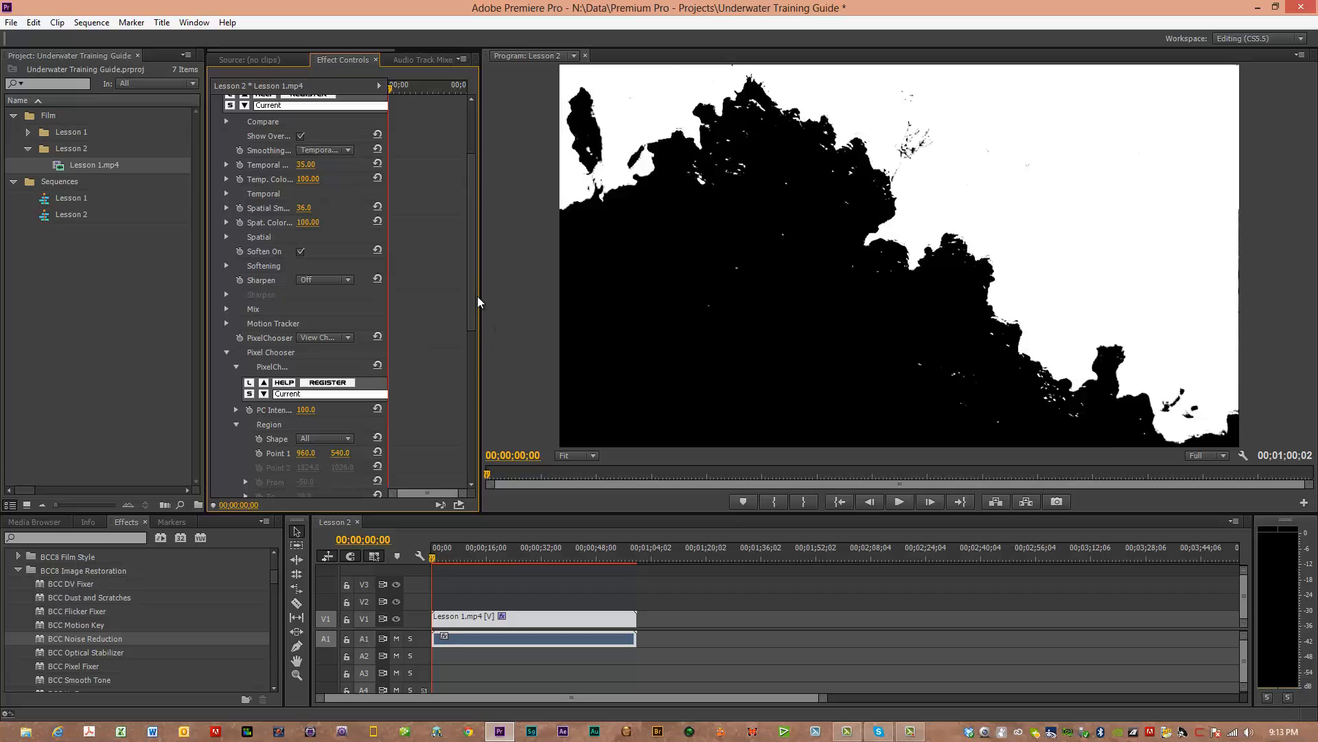
drag(477, 318, 472, 224)
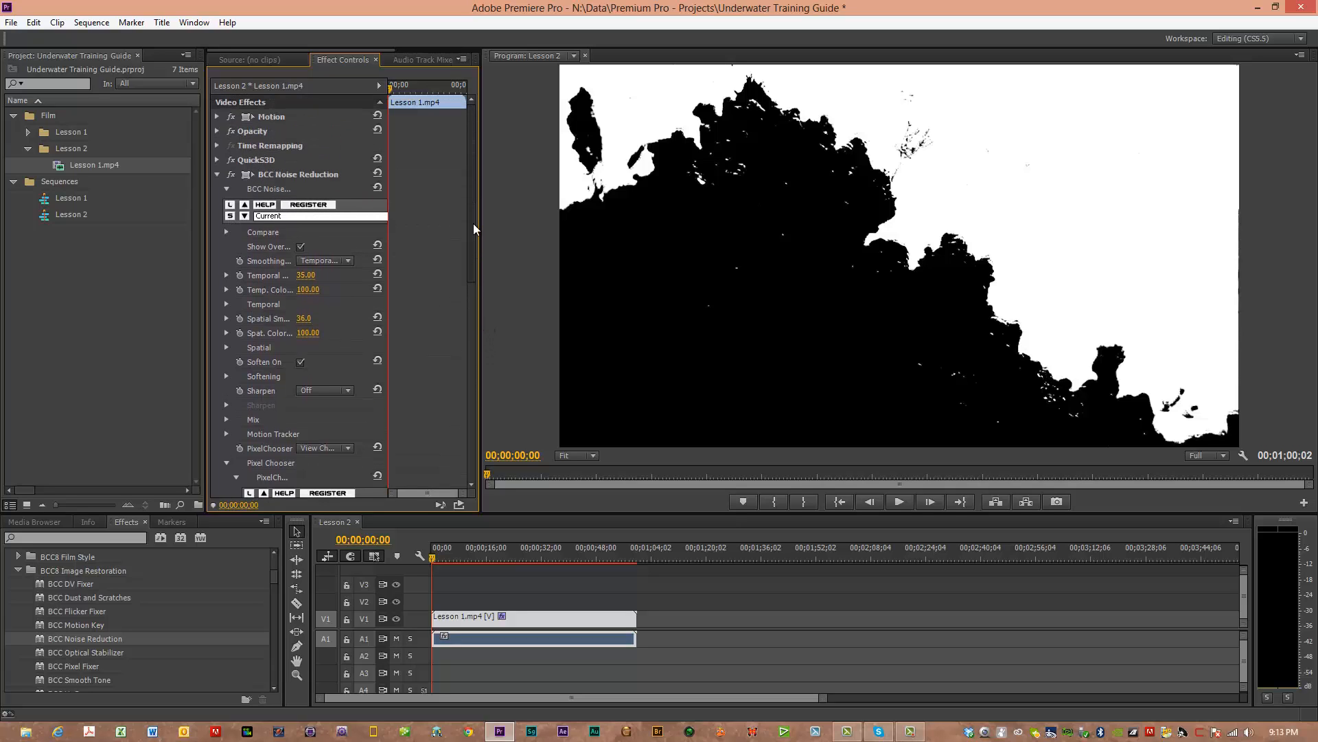
click(350, 456)
click(342, 475)
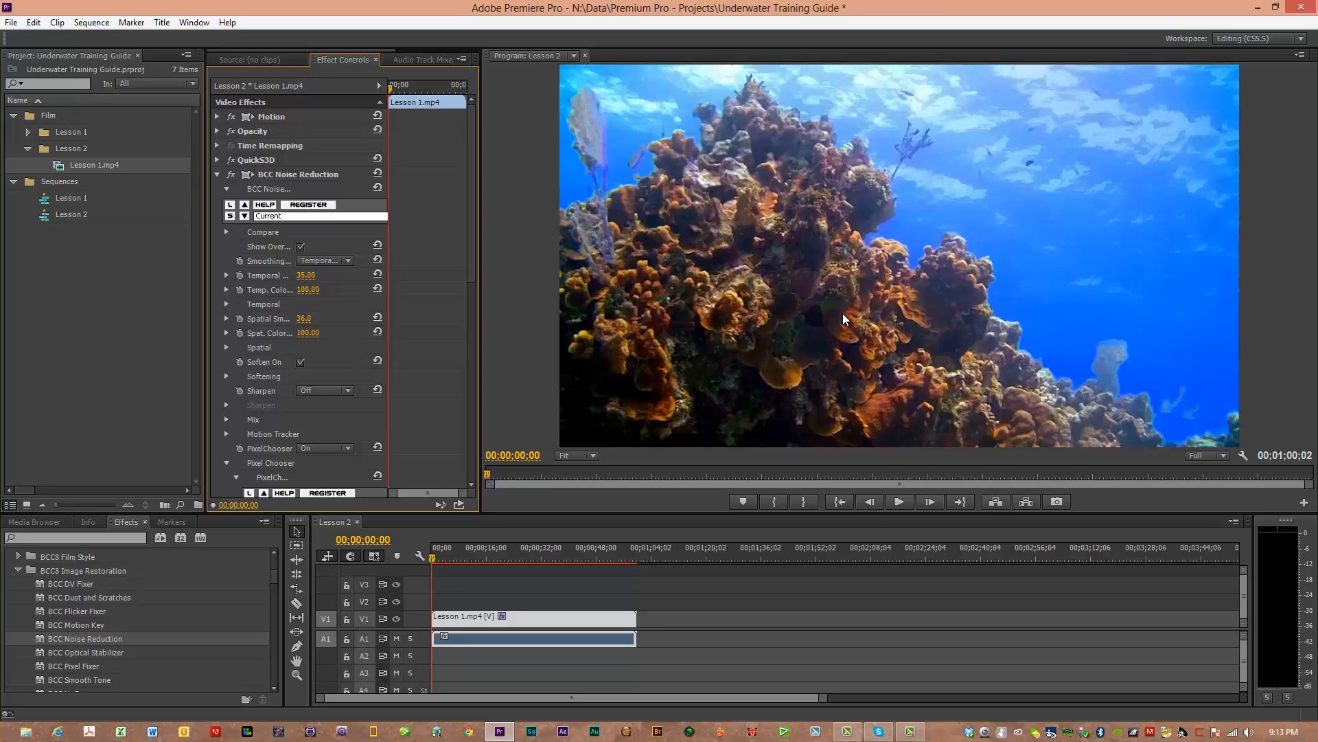
click(216, 173)
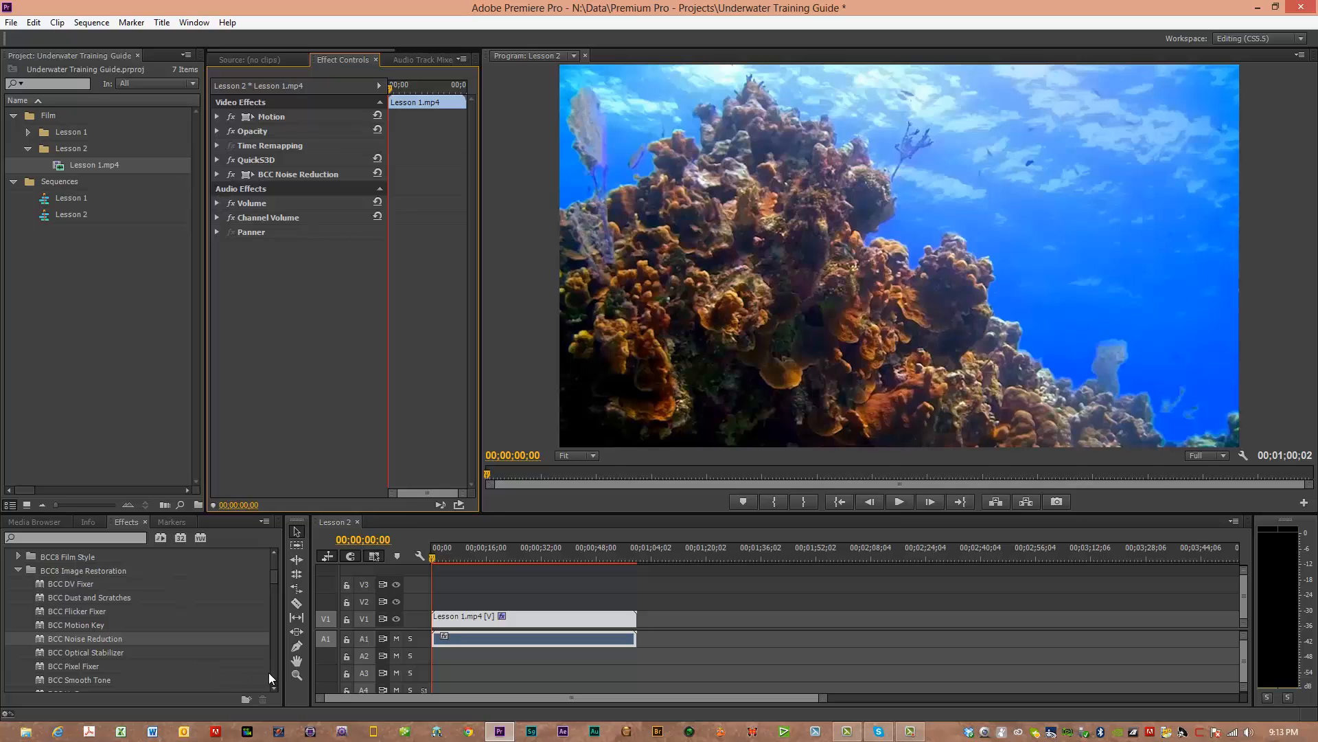
Apply the S_Sharpen effect from Sapphire Blur+Sharpen to the Lesson 1.mp4 clip and compare the picture with it disabled and enabled.
scroll(270, 673, down, 10)
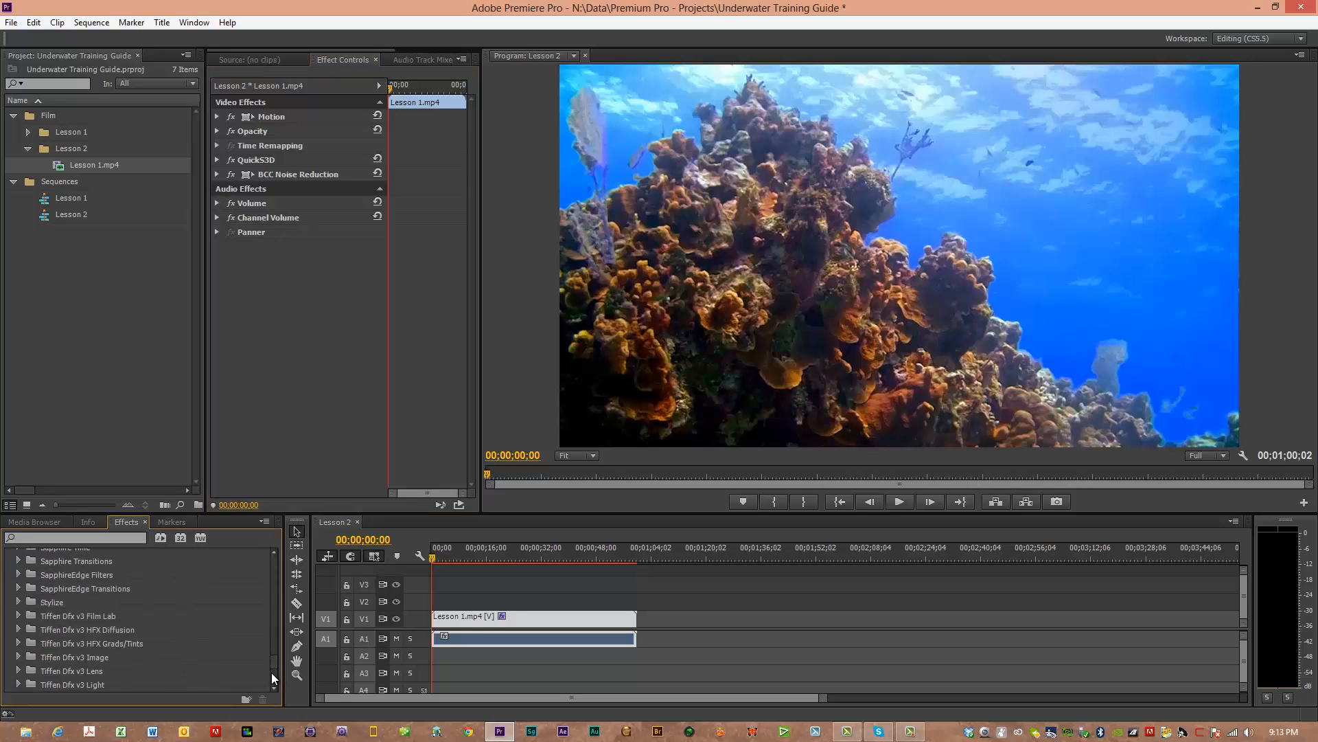
scroll(275, 550, up, 6)
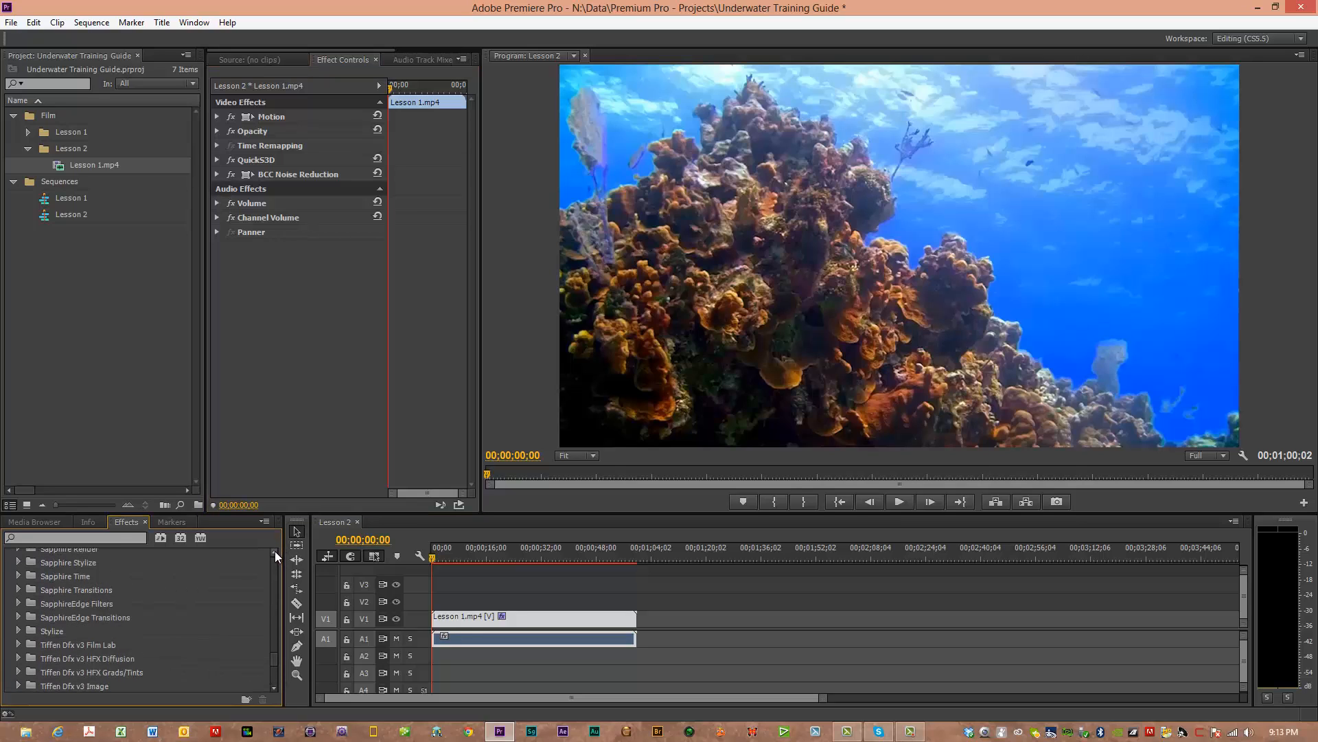
scroll(275, 551, up, 4)
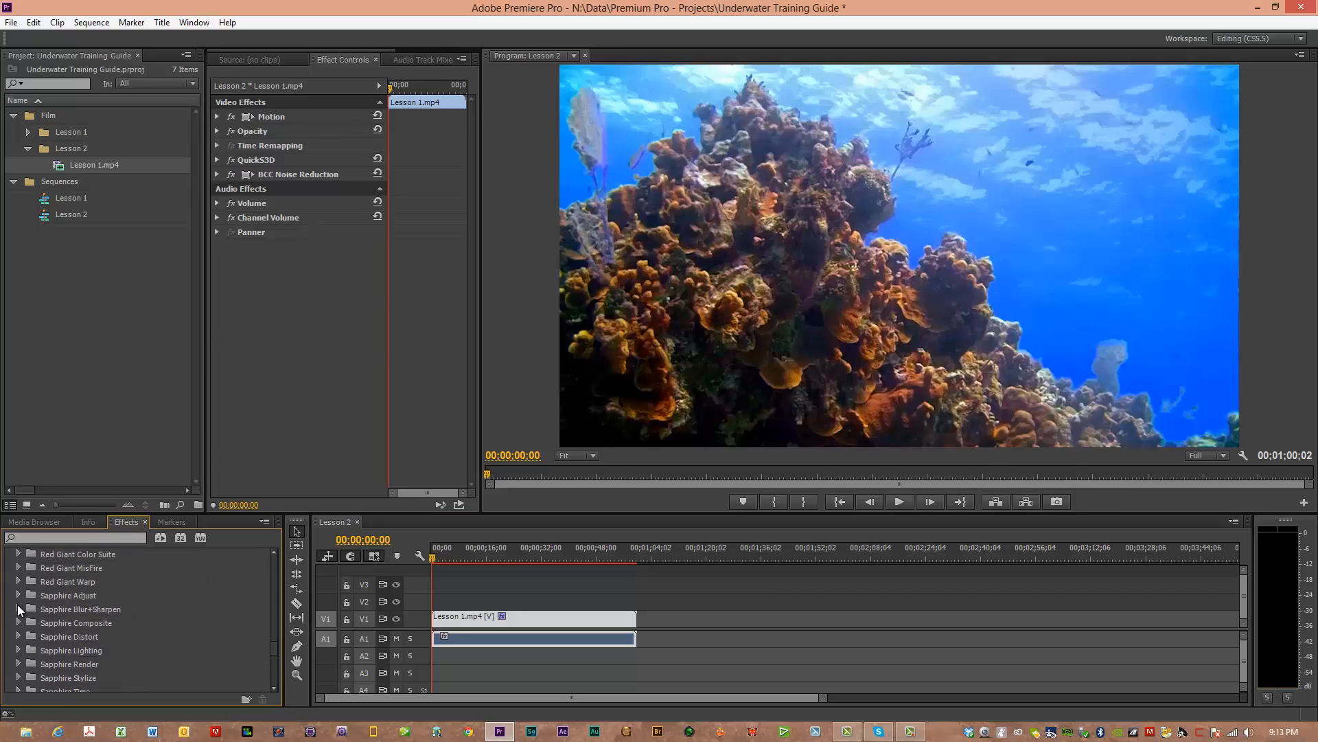
click(18, 609)
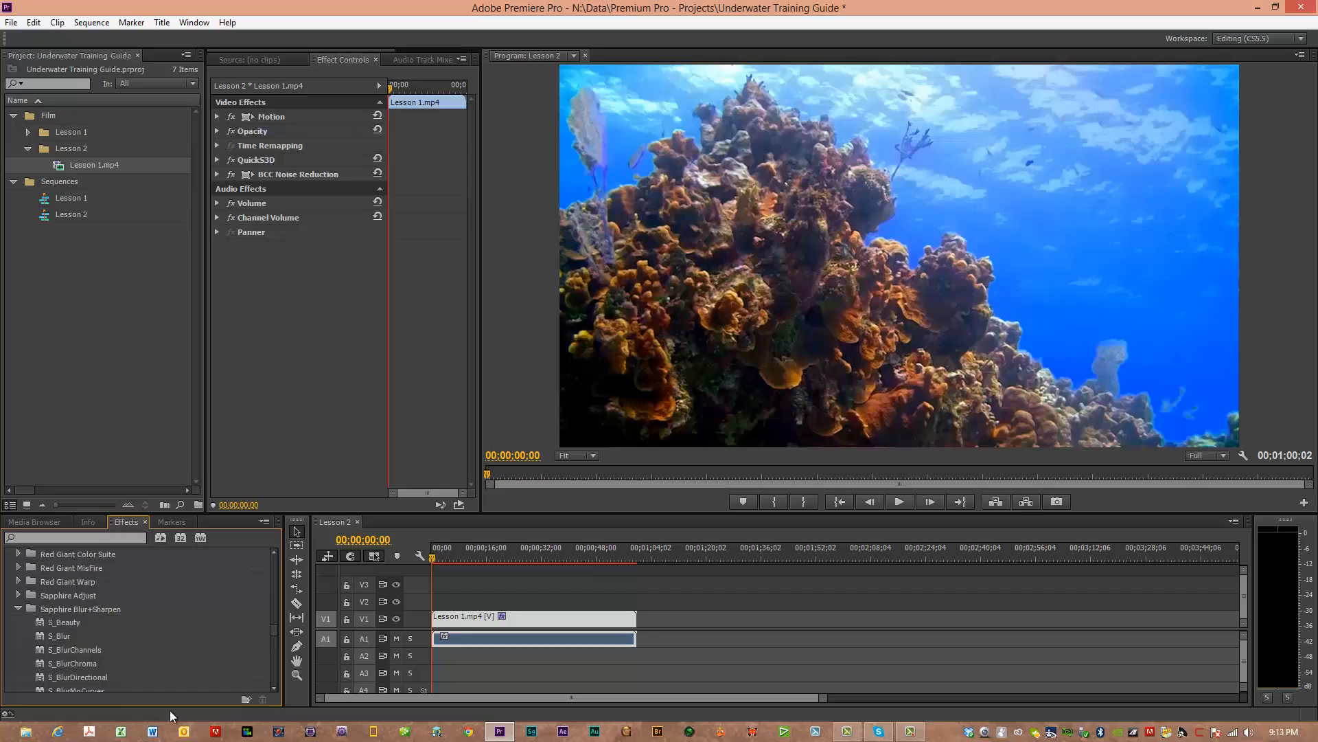
click(275, 686)
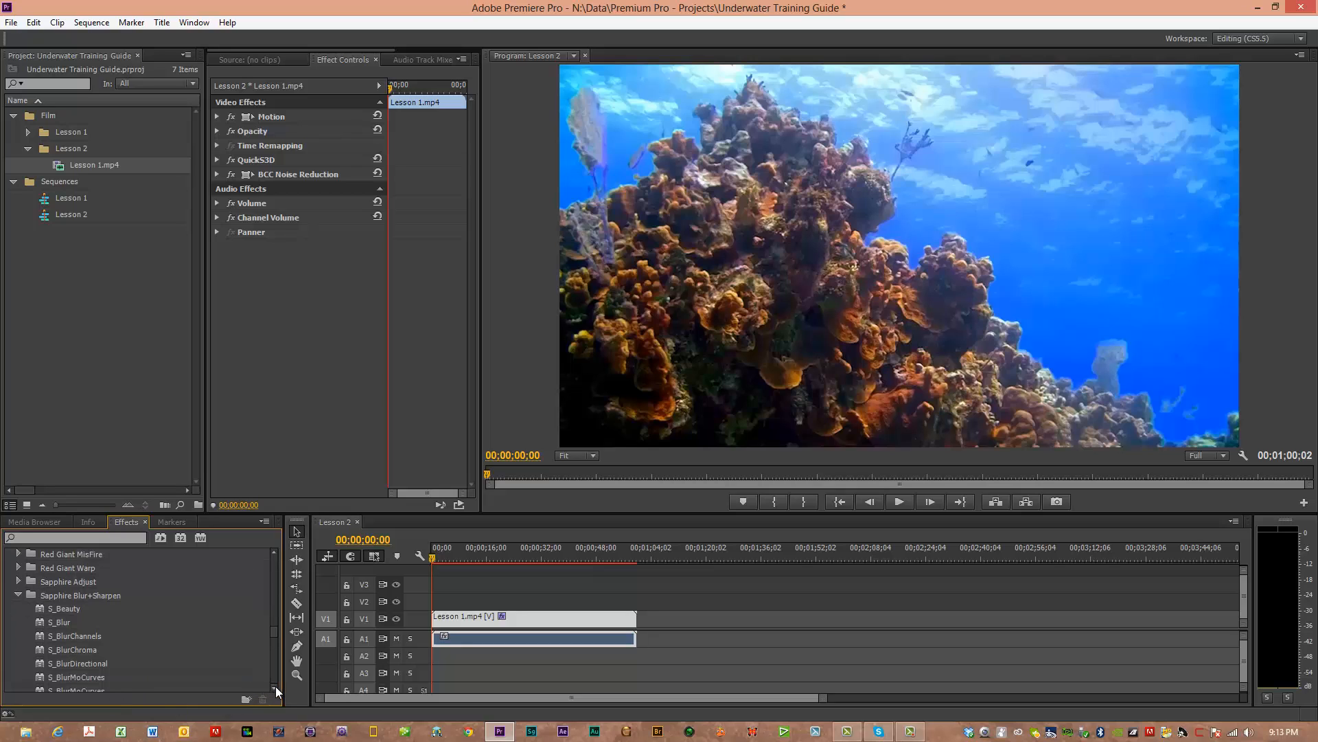
click(274, 686)
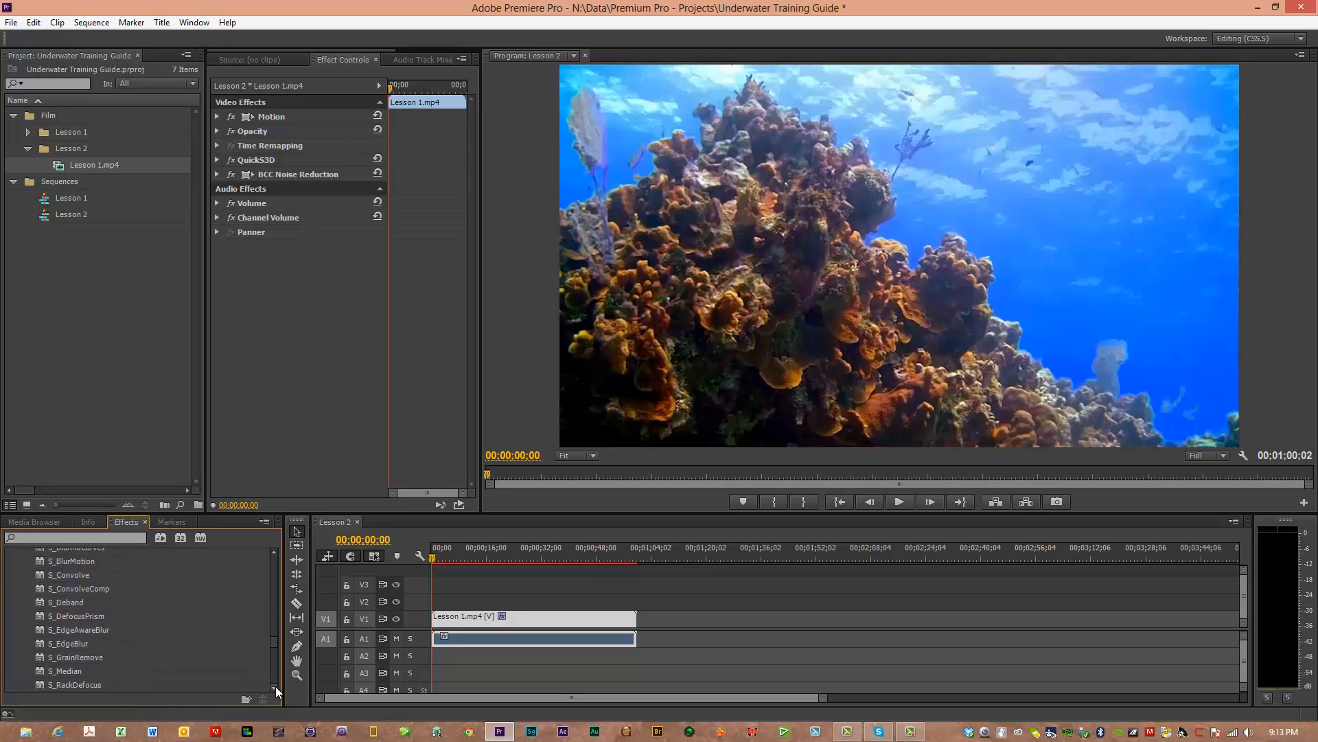
click(64, 640)
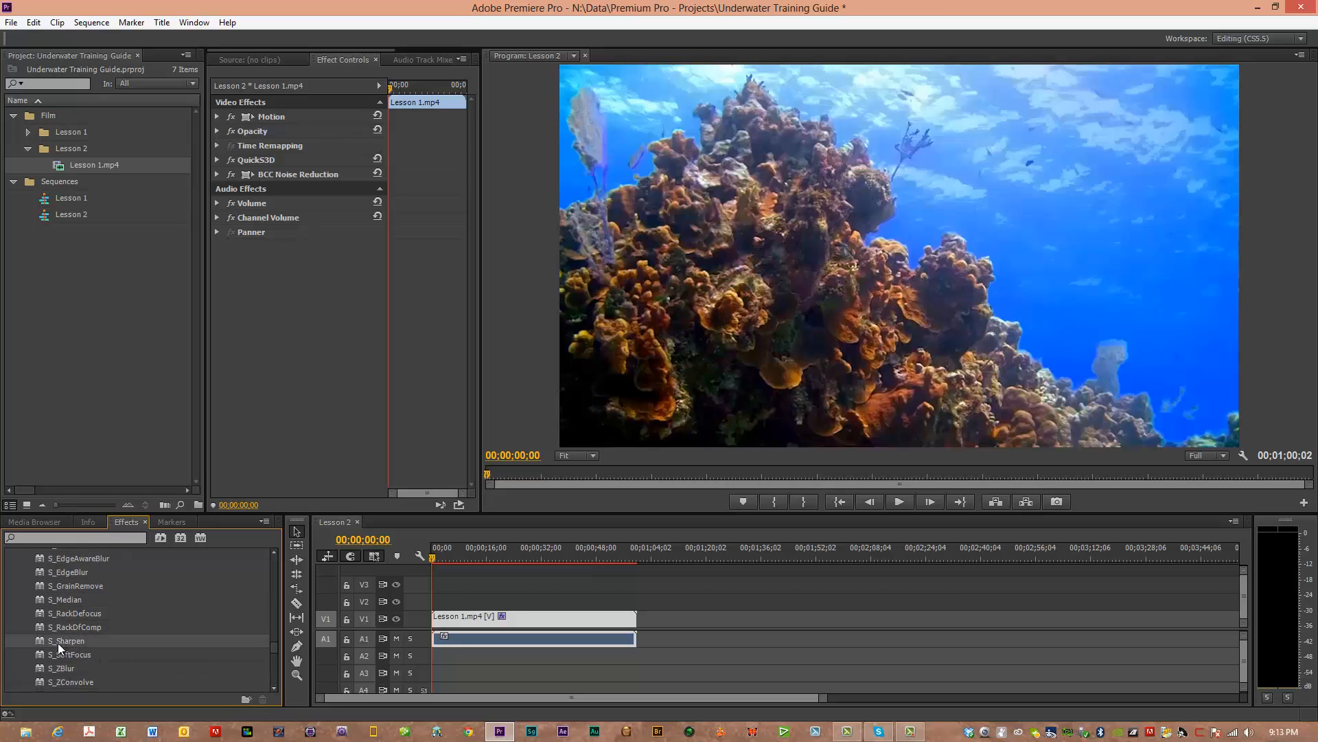
drag(52, 641, 497, 624)
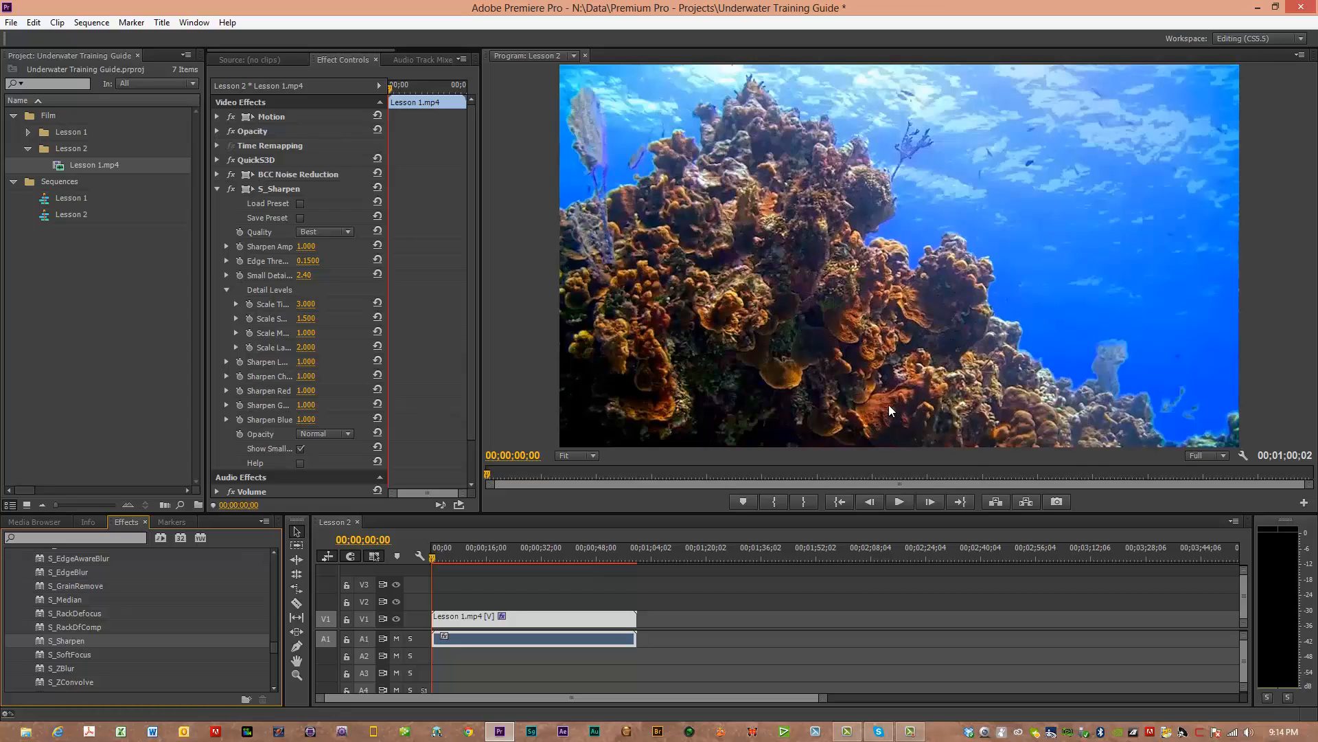
click(231, 189)
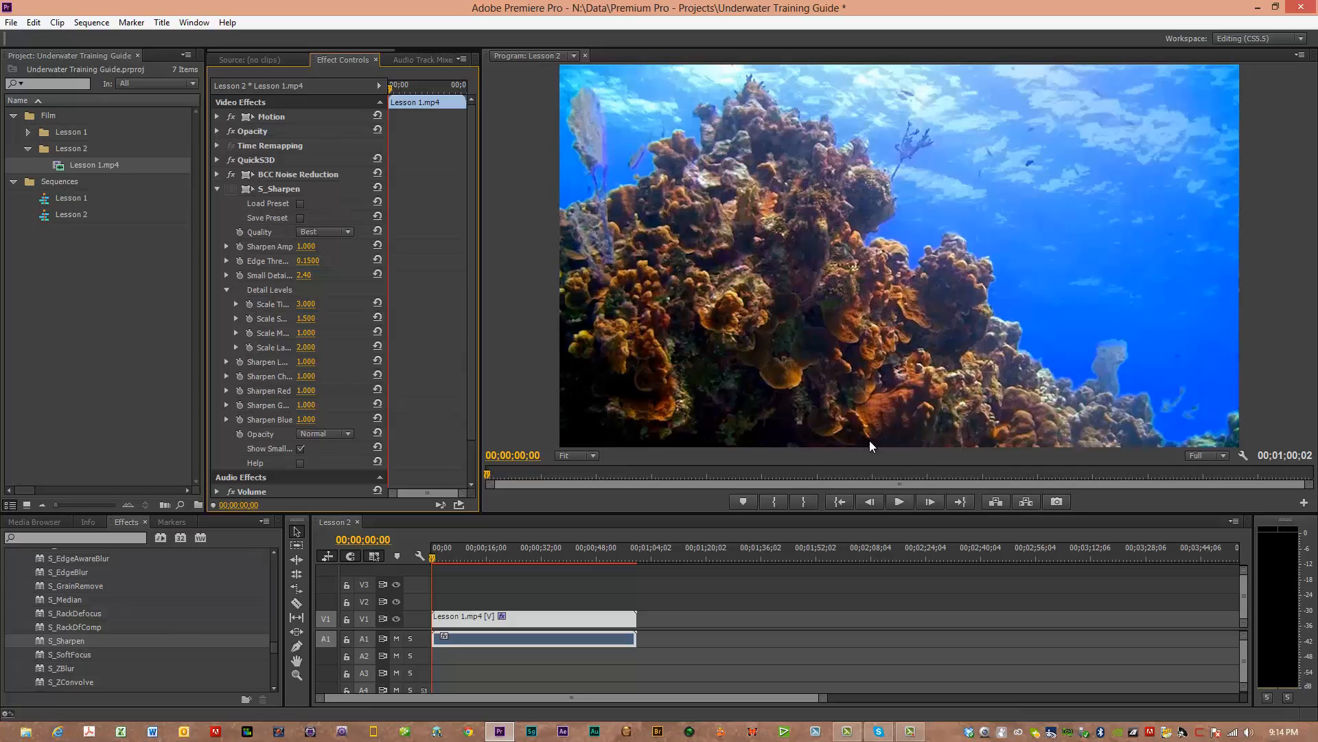
click(230, 189)
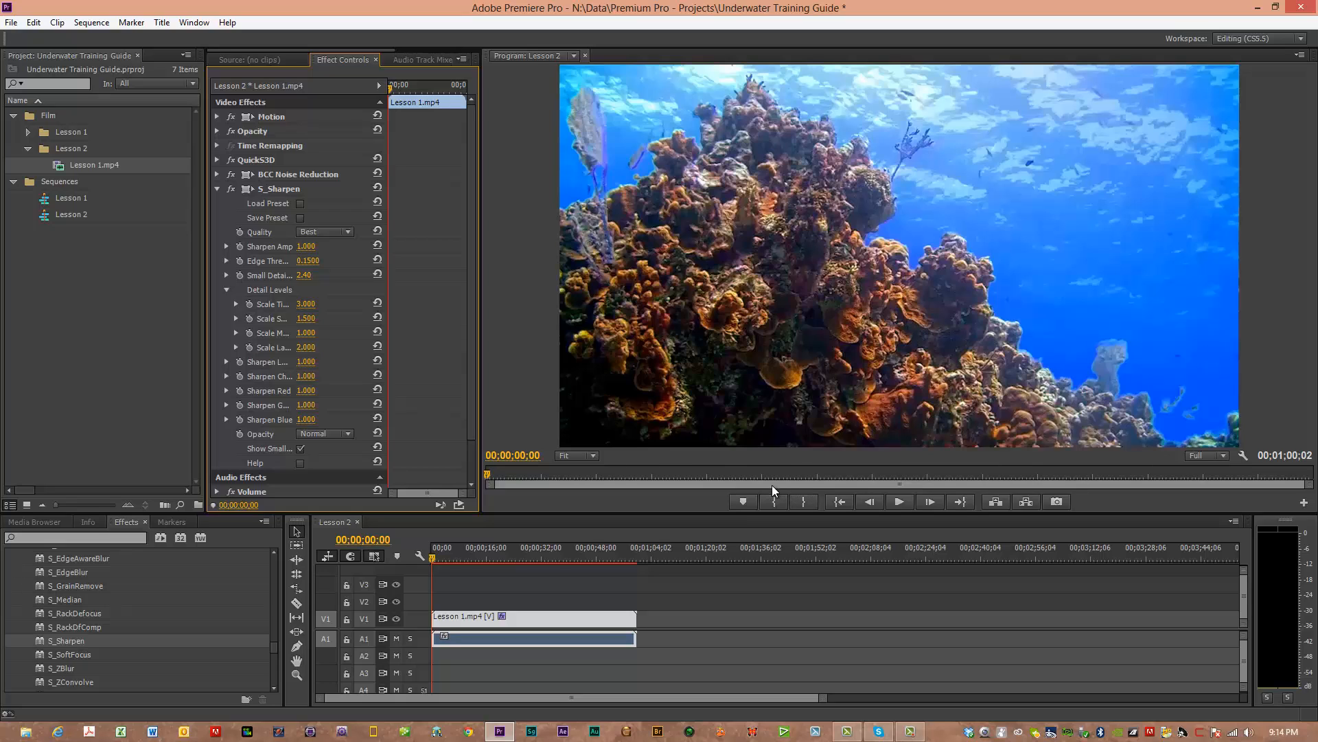
Magnify the program picture to 200% and compare the open blue water with S_Sharpen disabled and enabled.
click(595, 455)
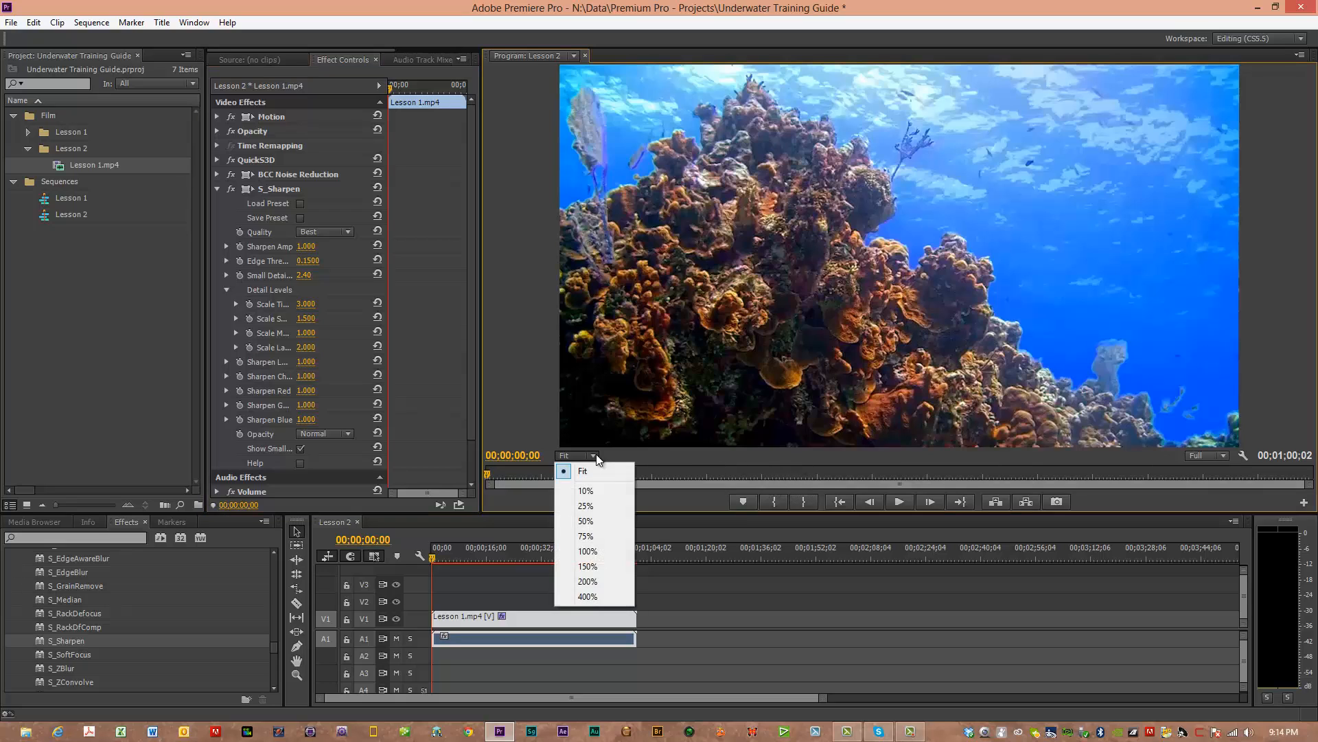
click(592, 581)
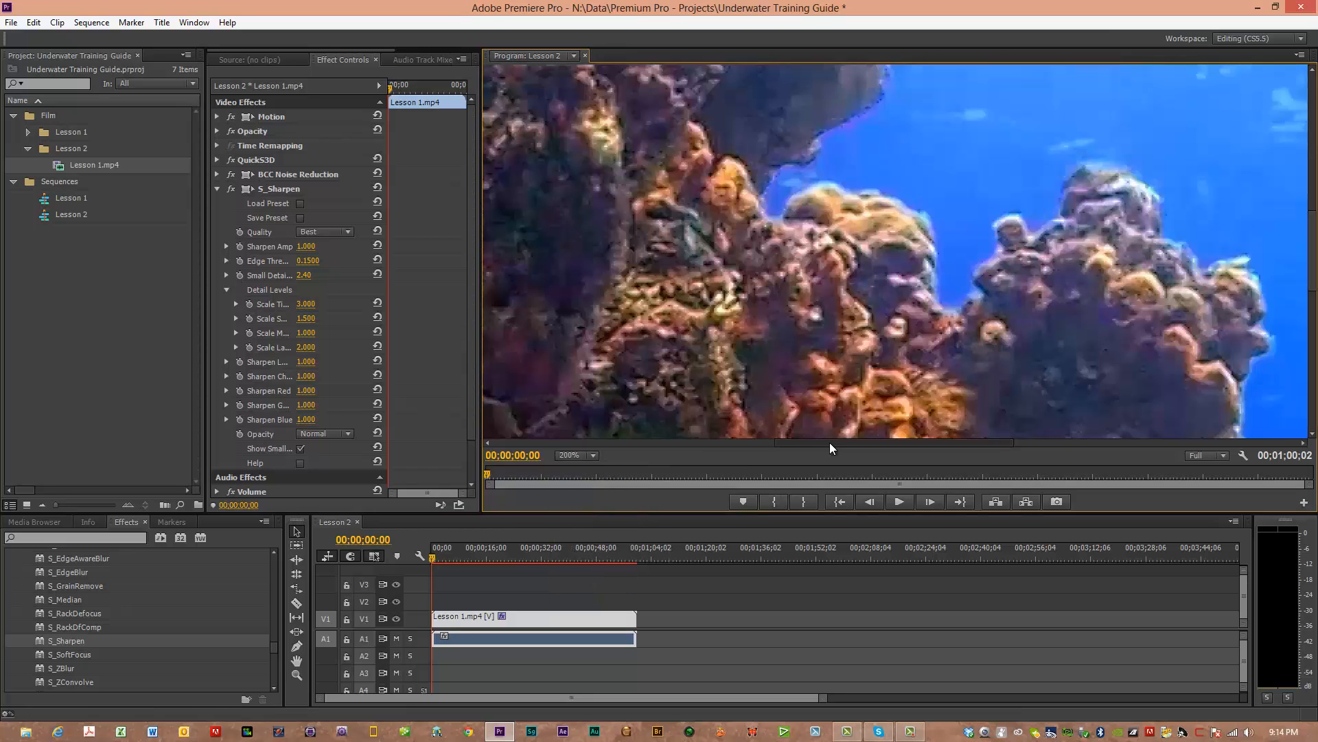
drag(830, 442, 1041, 443)
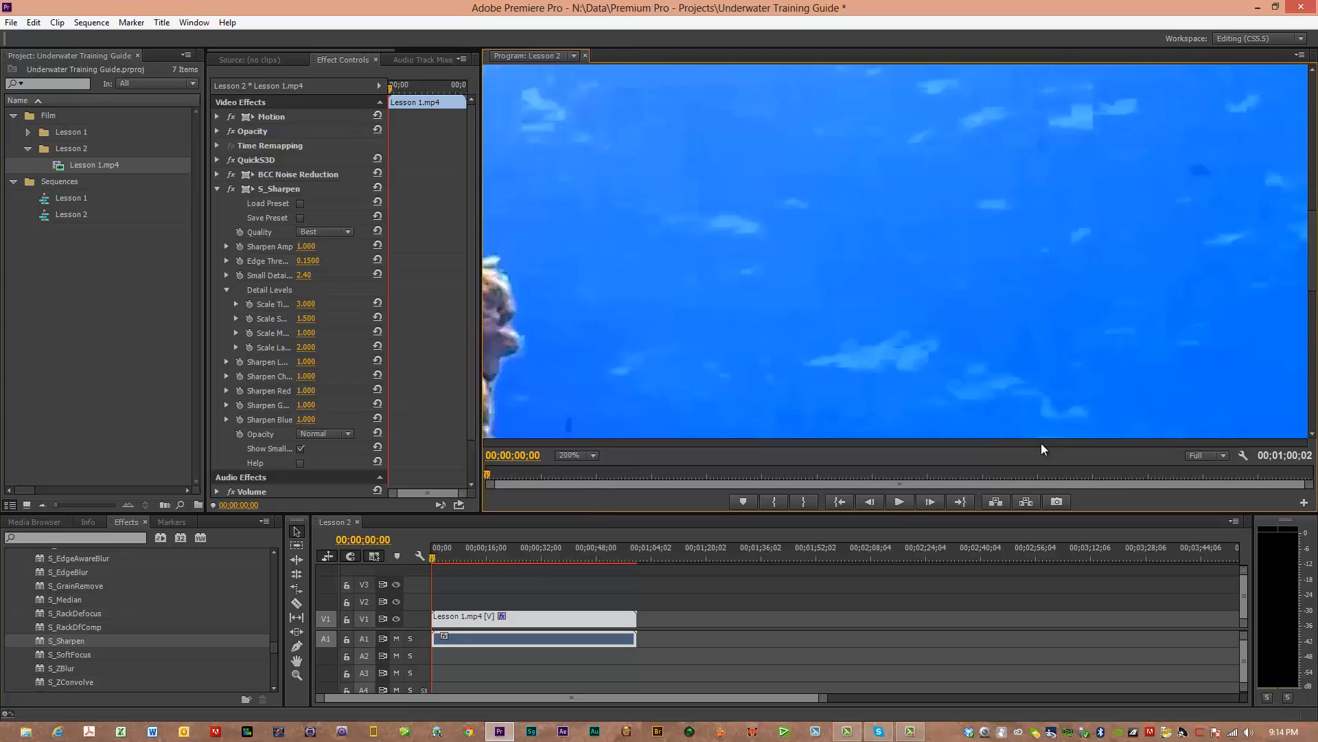
click(235, 188)
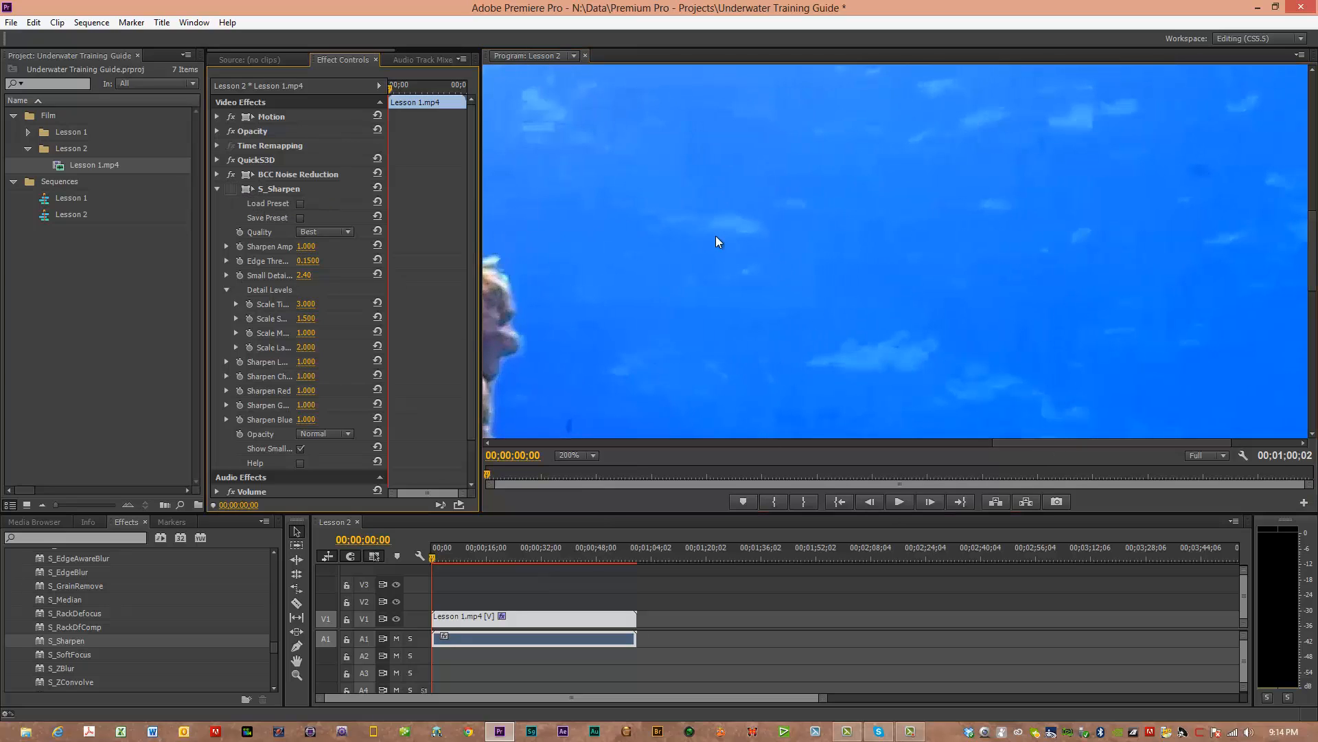
click(233, 188)
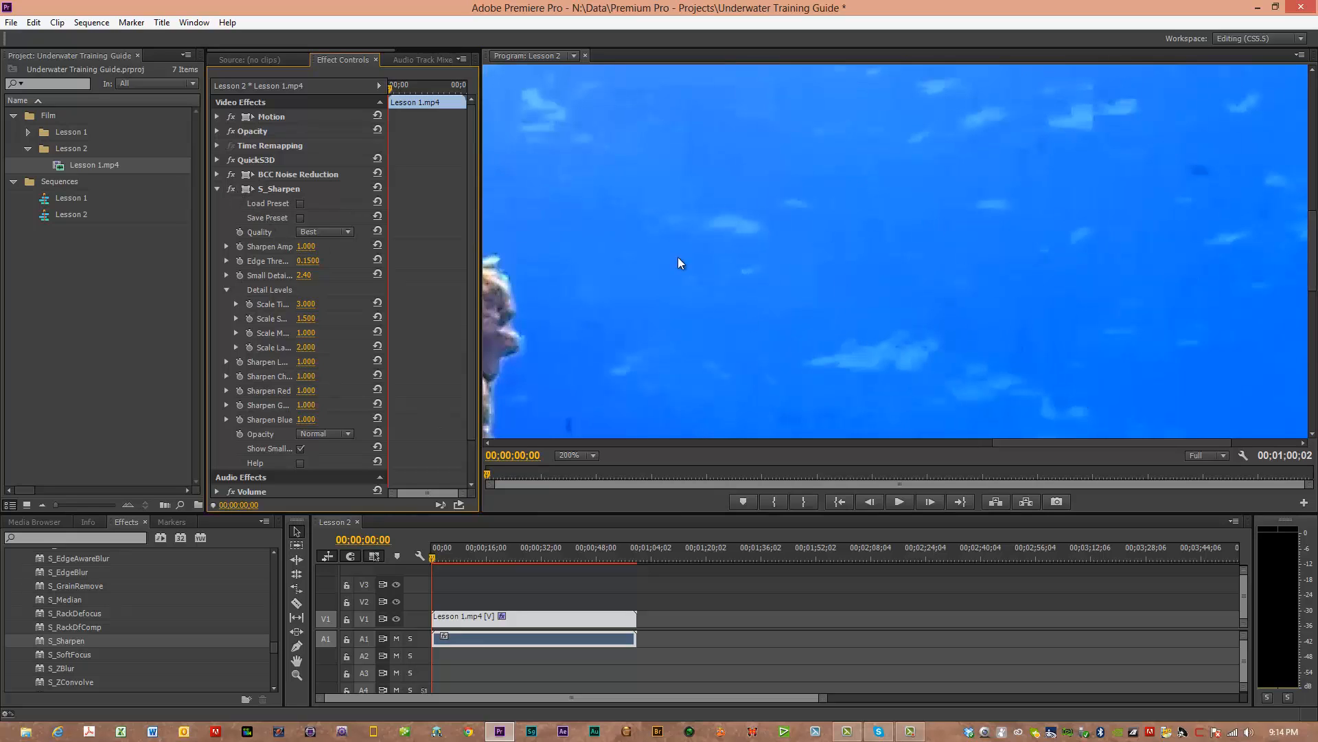
click(231, 189)
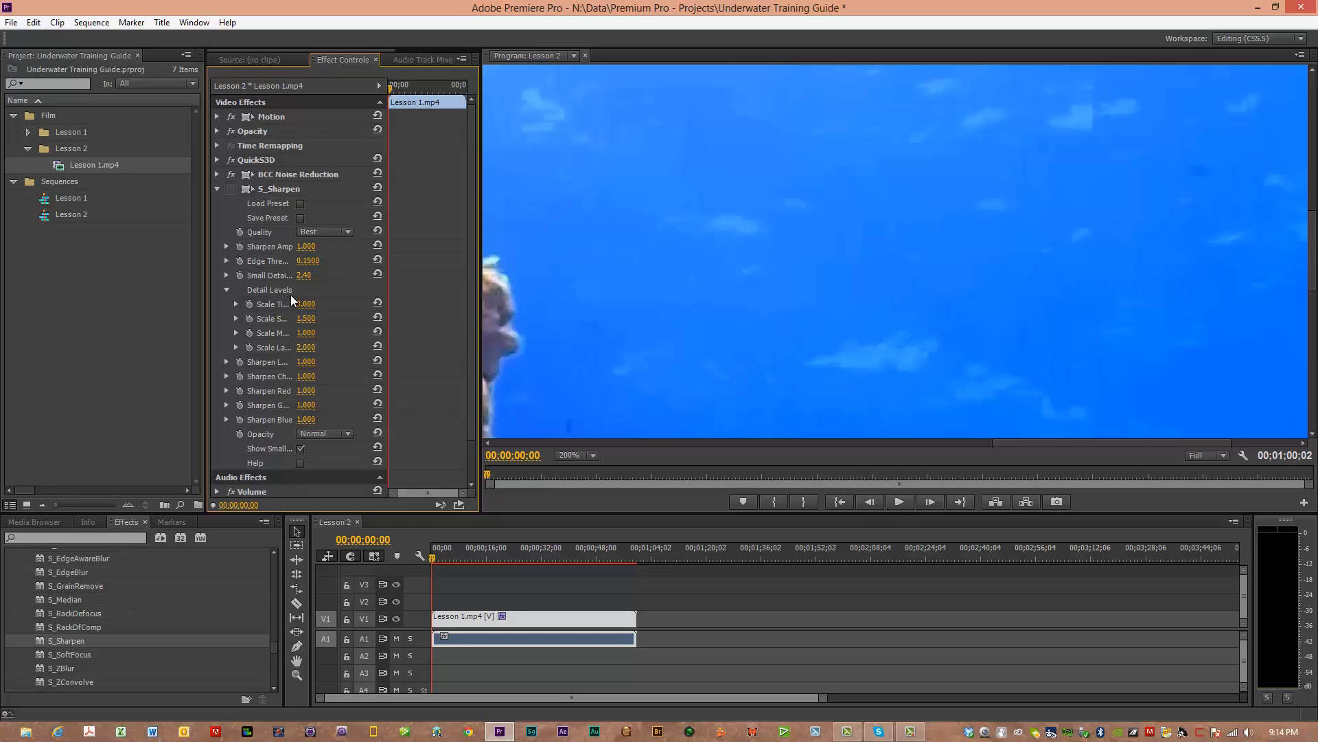
Set Sharpen Blue to 0 in the S_Sharpen effect.
click(302, 419)
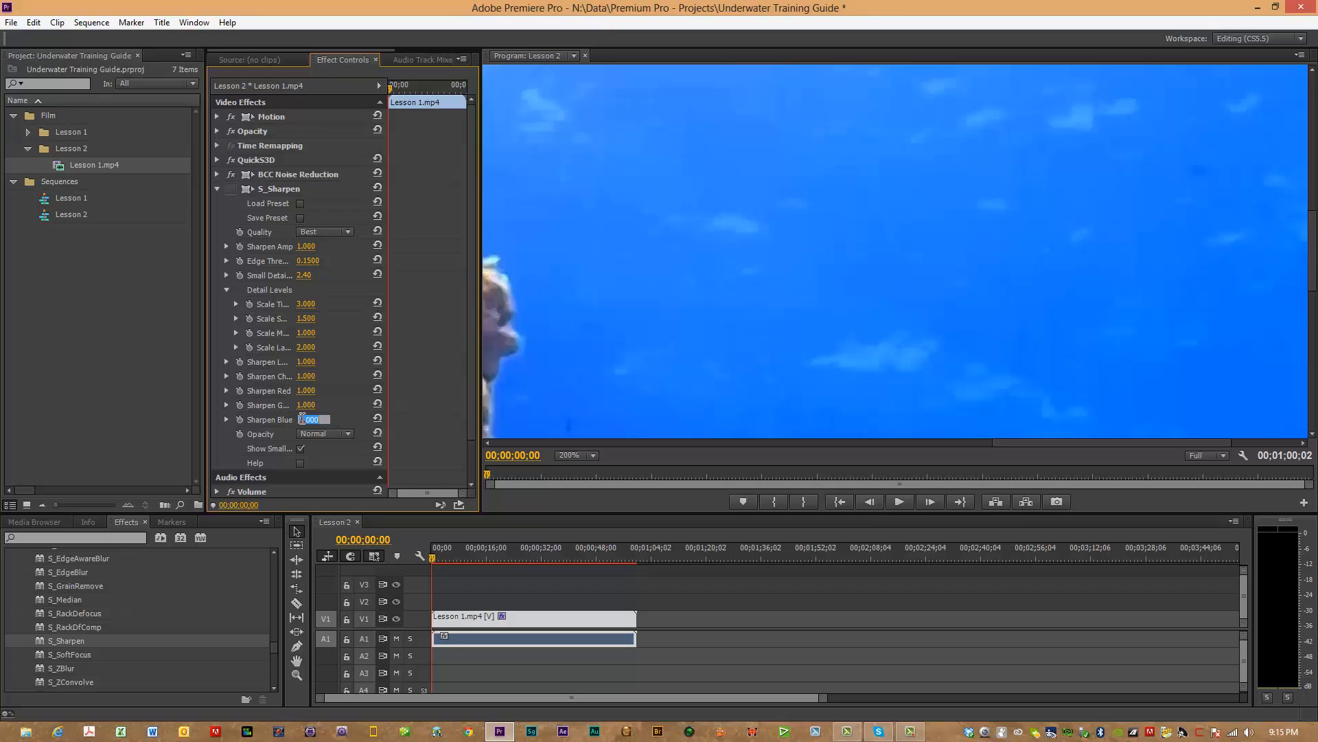
text(0)
key(Return)
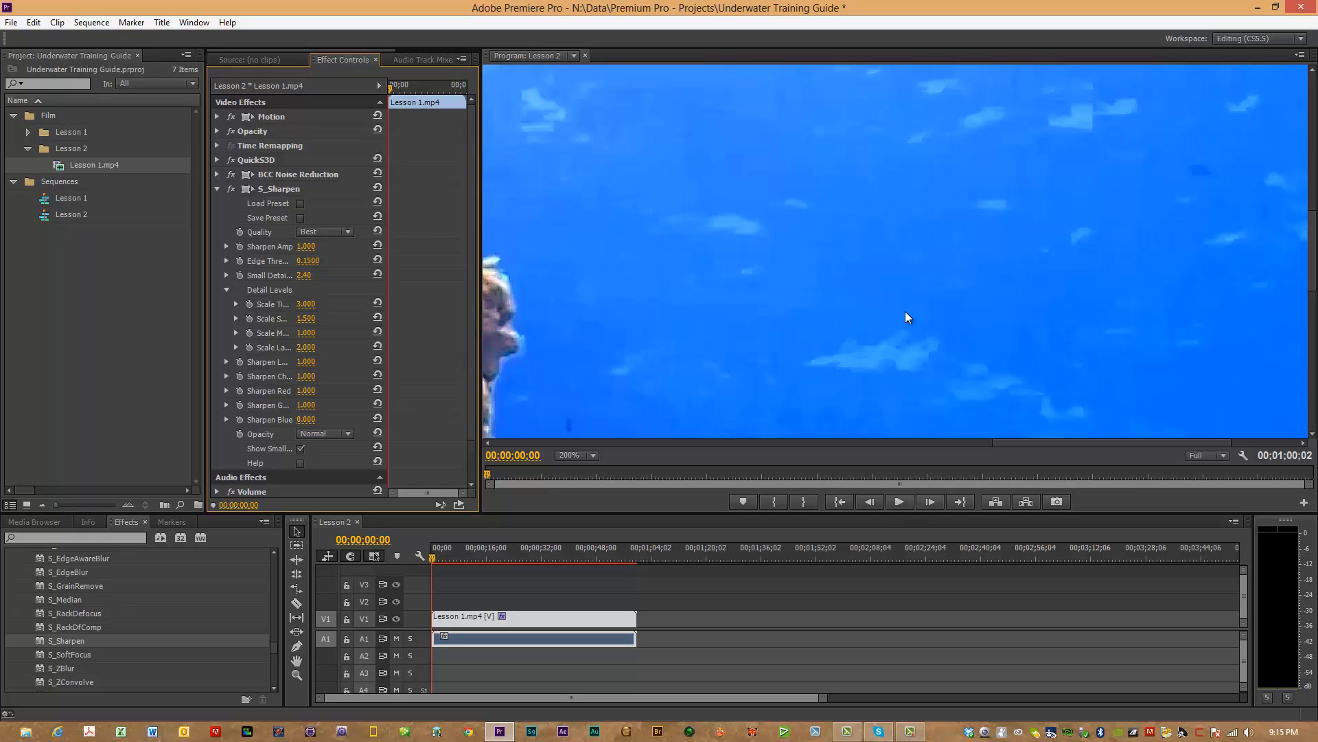
Compare the reef detail with S_Sharpen disabled and enabled, viewing the program picture at 100%.
drag(1040, 441, 806, 476)
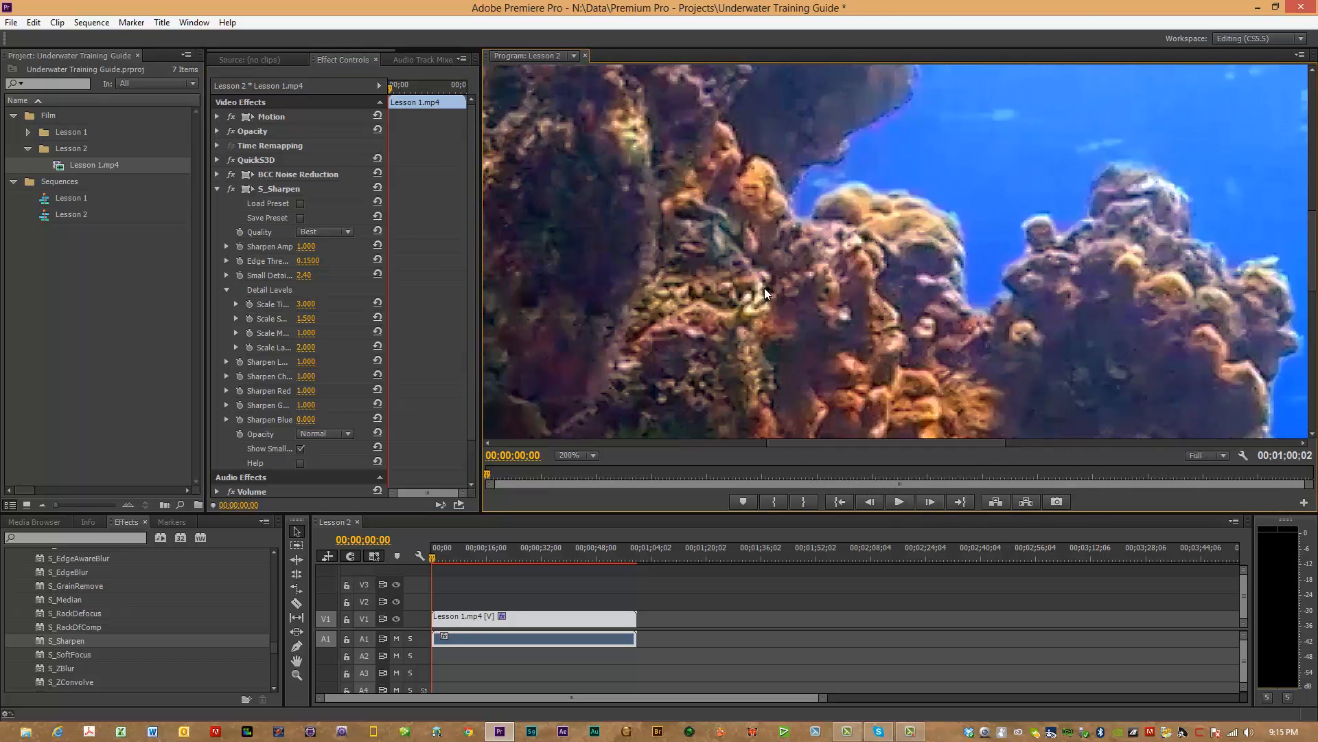
click(594, 457)
click(595, 554)
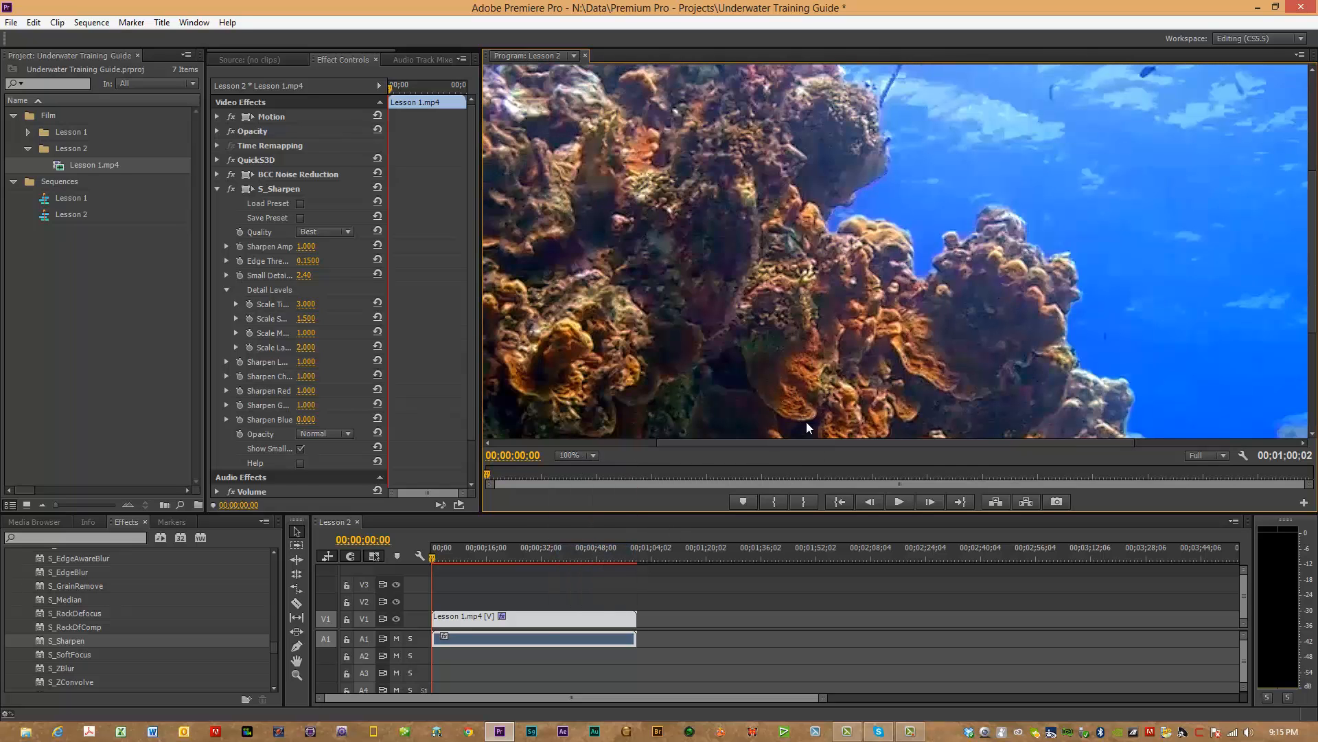
click(233, 188)
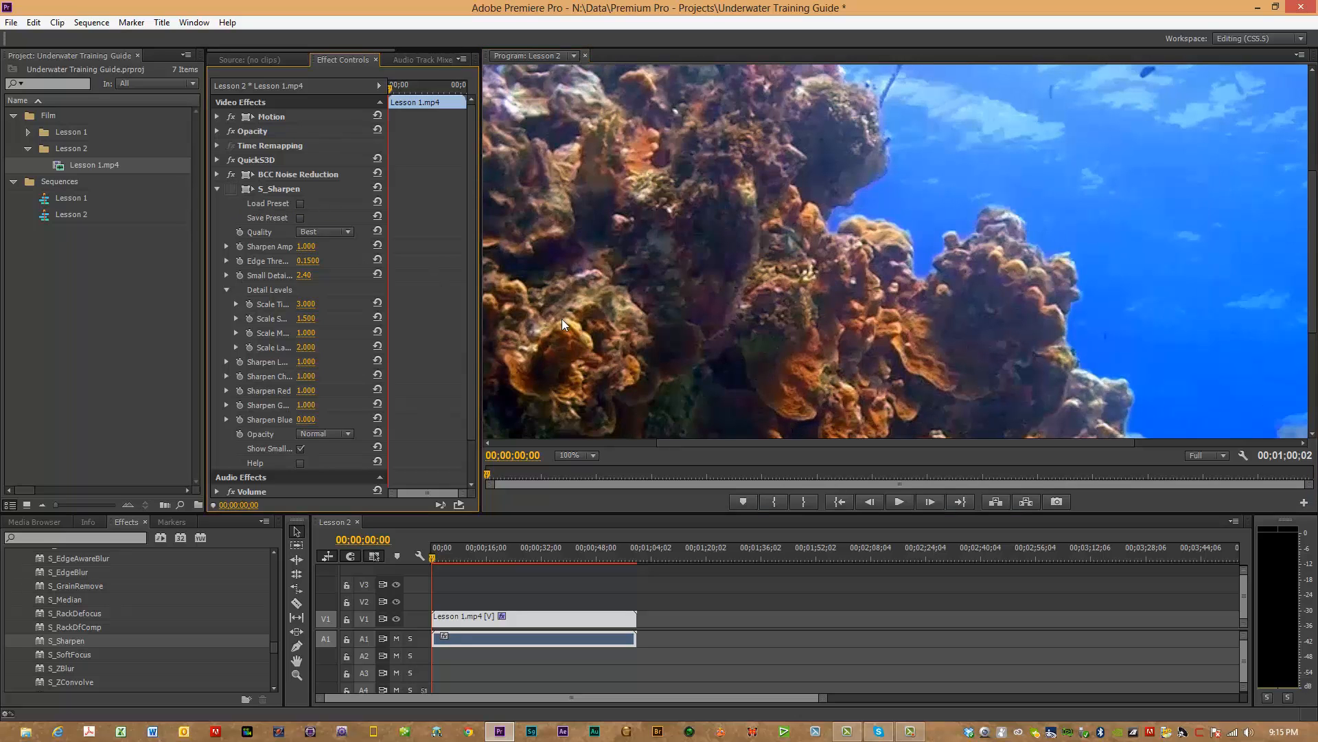
click(233, 188)
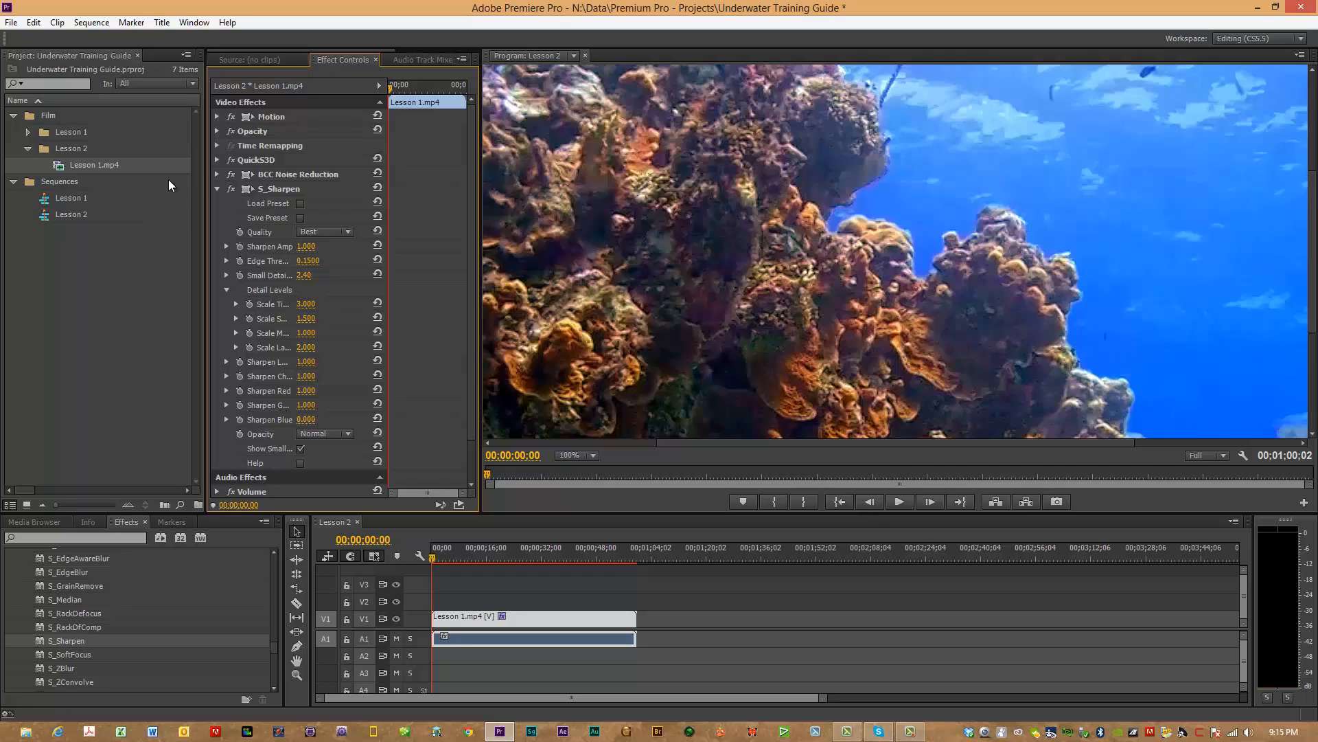
Remove the S_Sharpen effect from the Lesson 1.mp4 clip, leaving the BCC Noise Reduction settings collapsed.
right_click(277, 192)
click(304, 252)
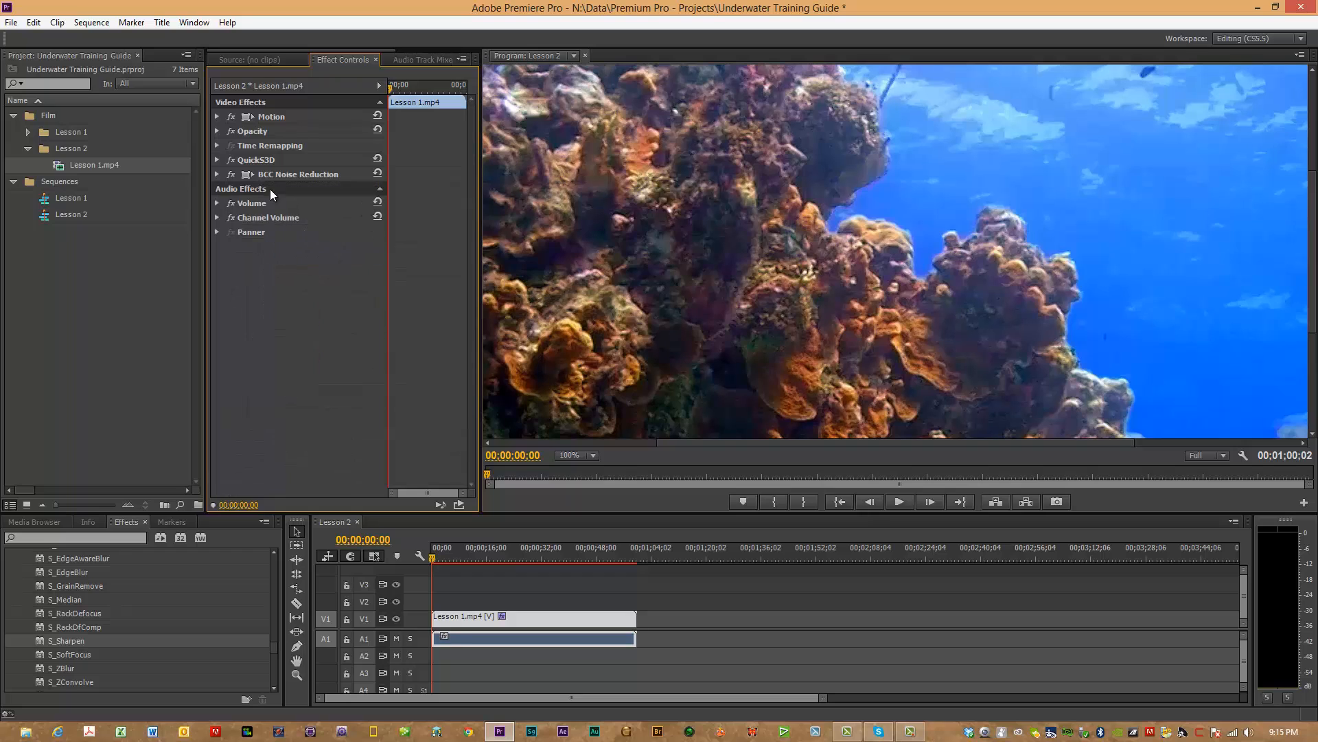
click(215, 174)
click(215, 174)
Examine the blue water at 100% and 200% without sharpening, then return the program picture to Fit.
drag(785, 442, 1008, 442)
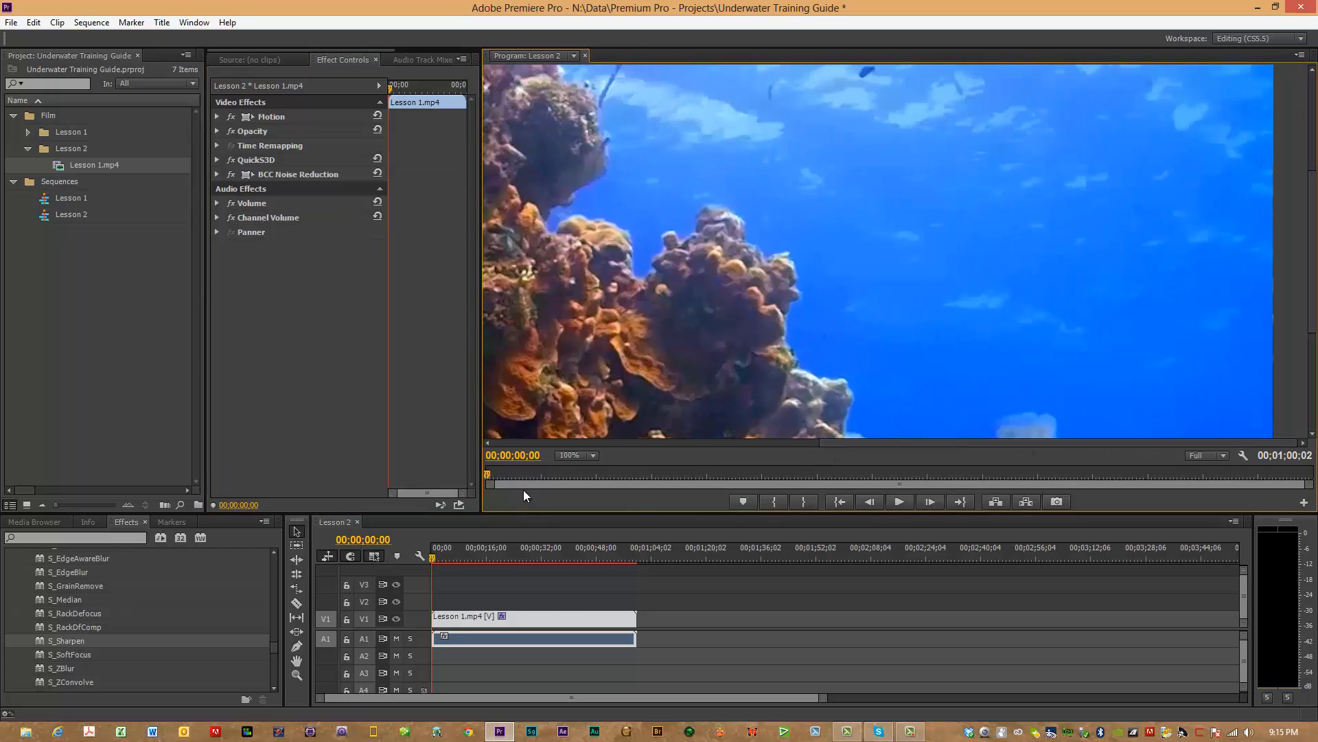
click(592, 455)
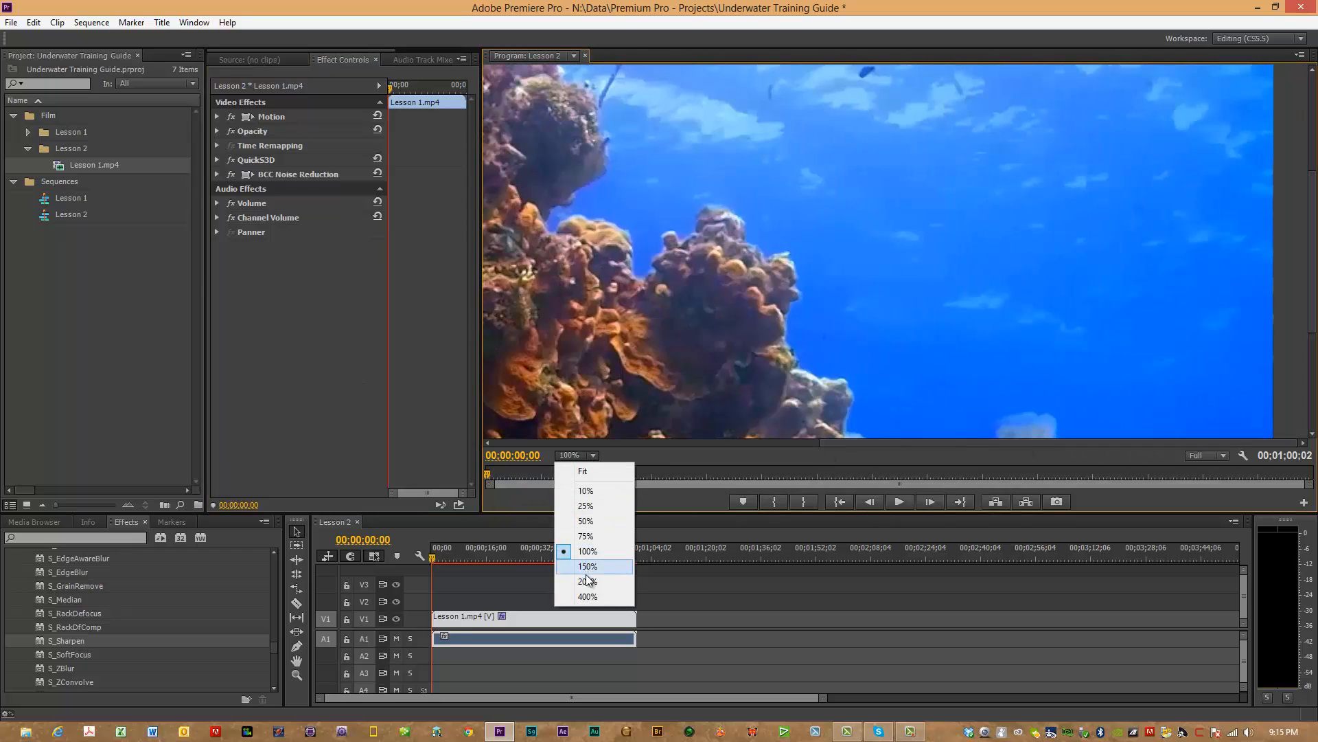
click(587, 577)
drag(879, 440, 1119, 436)
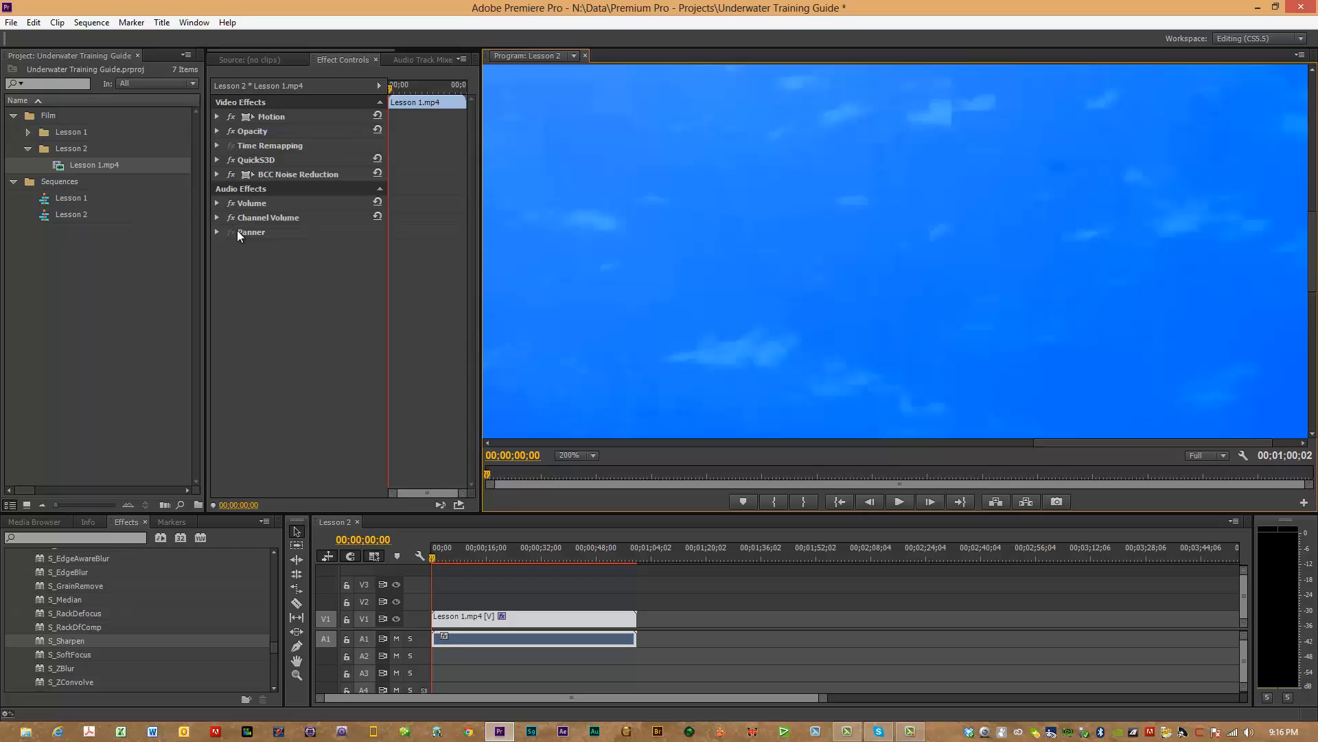
click(582, 455)
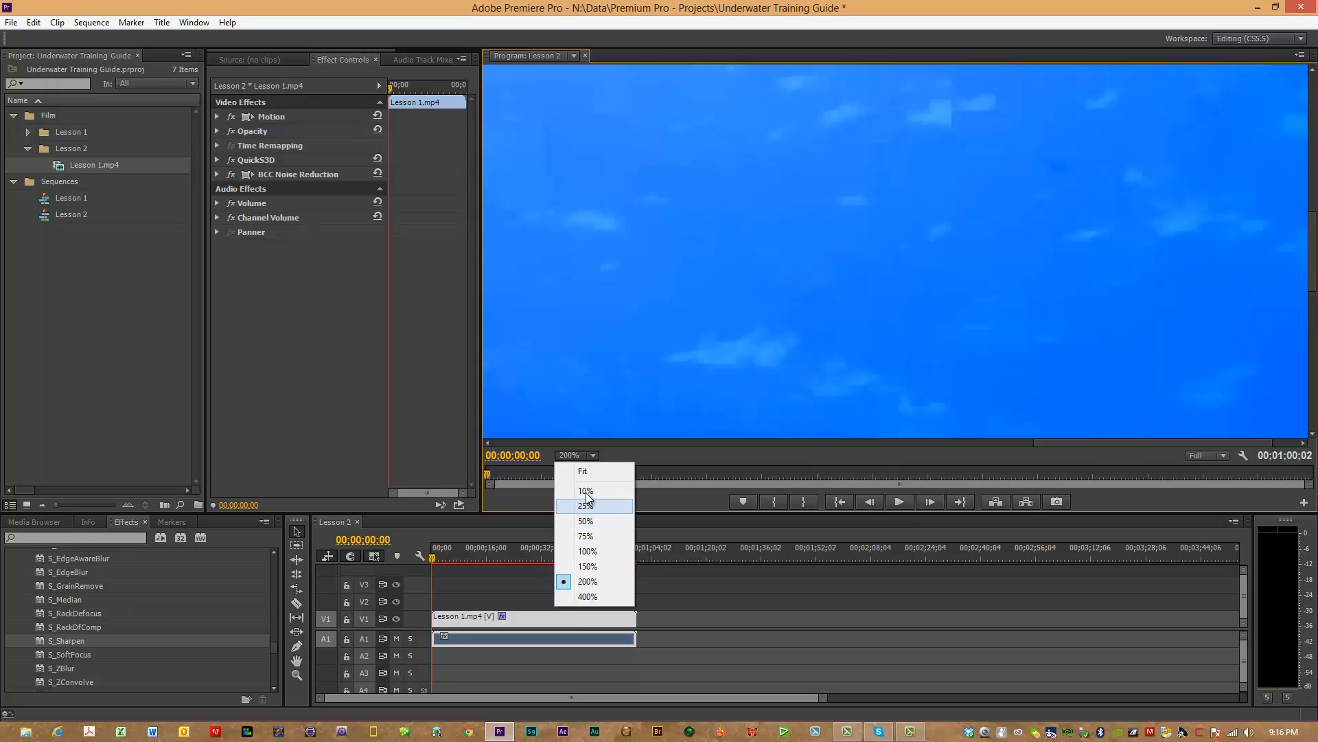
click(585, 472)
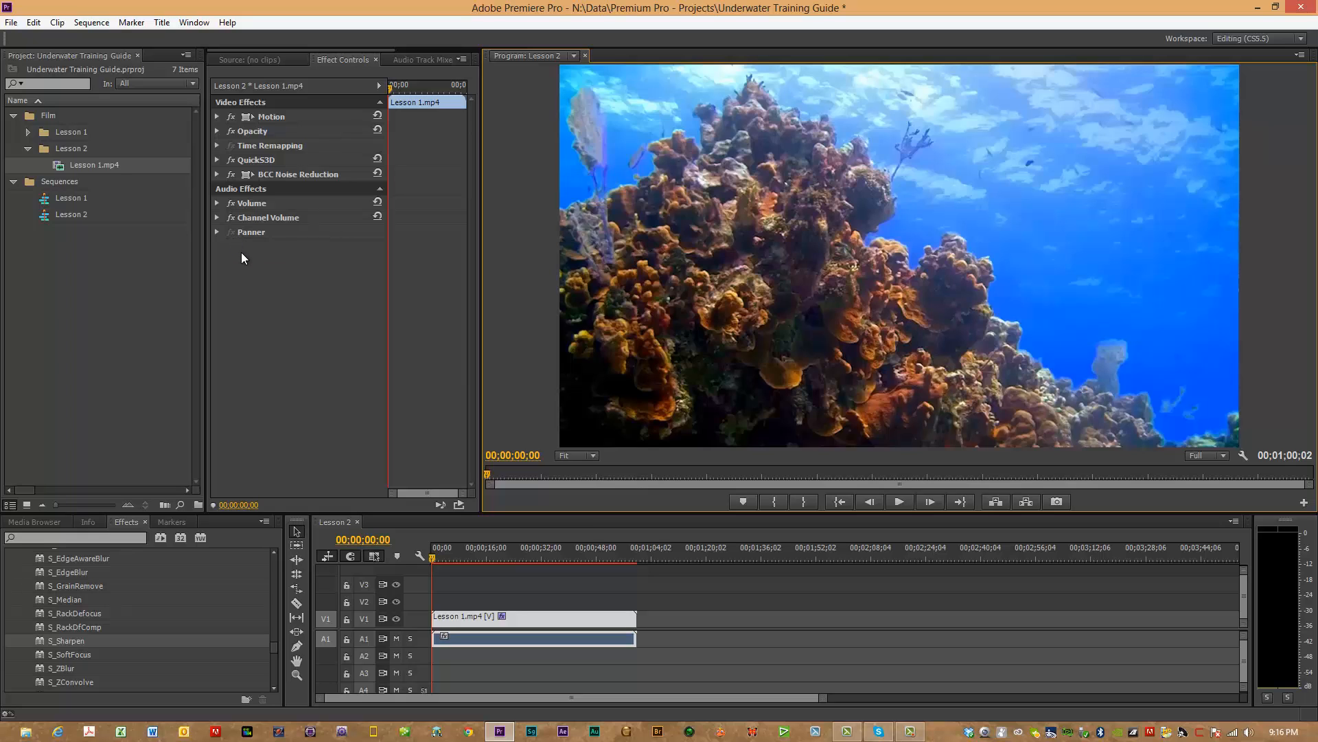
Review the BCC Noise Reduction smoothing and PixelChooser settings, then collapse them.
click(235, 174)
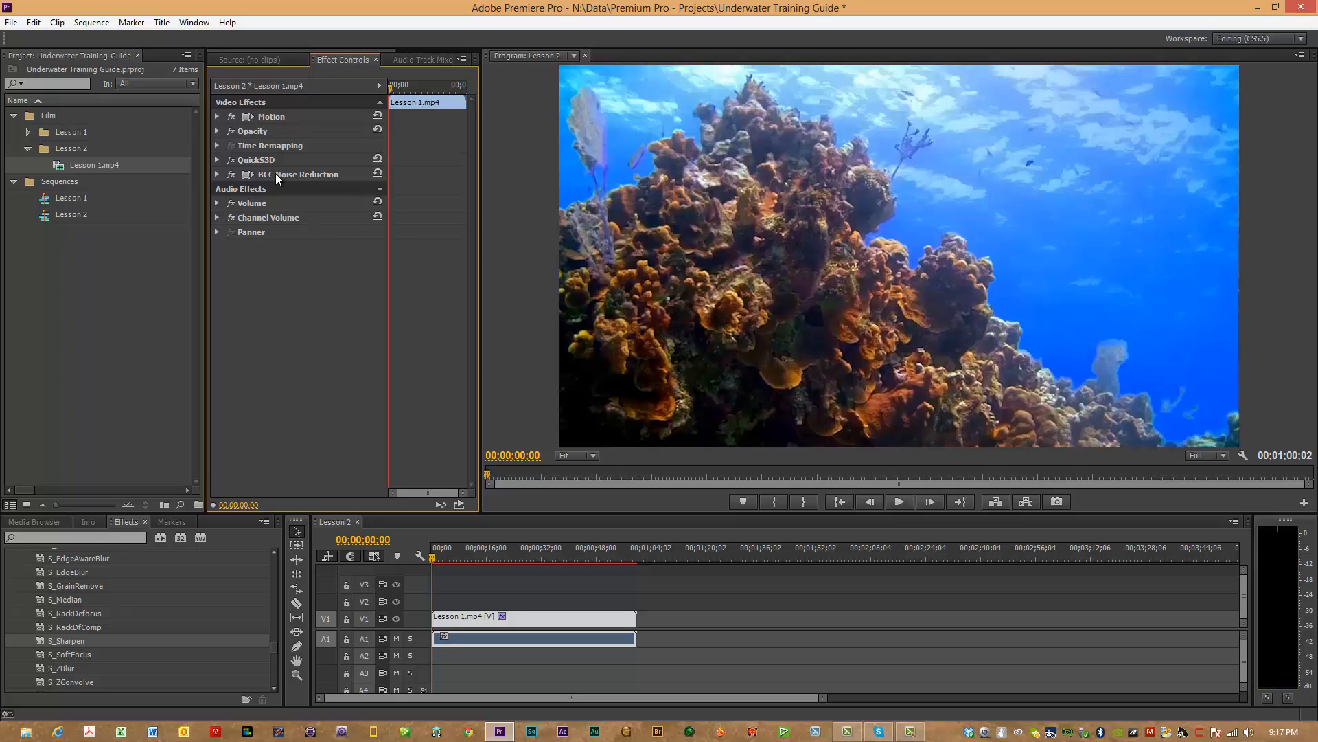
click(217, 175)
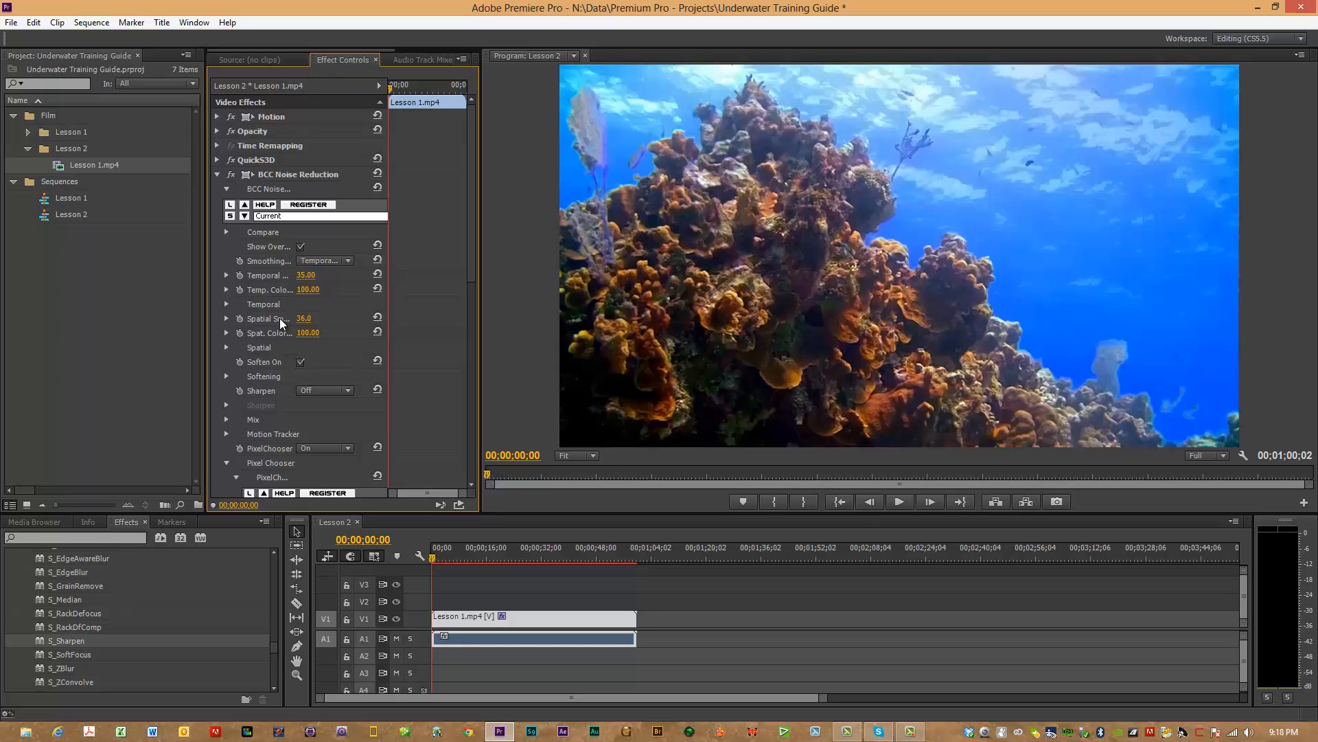
click(217, 175)
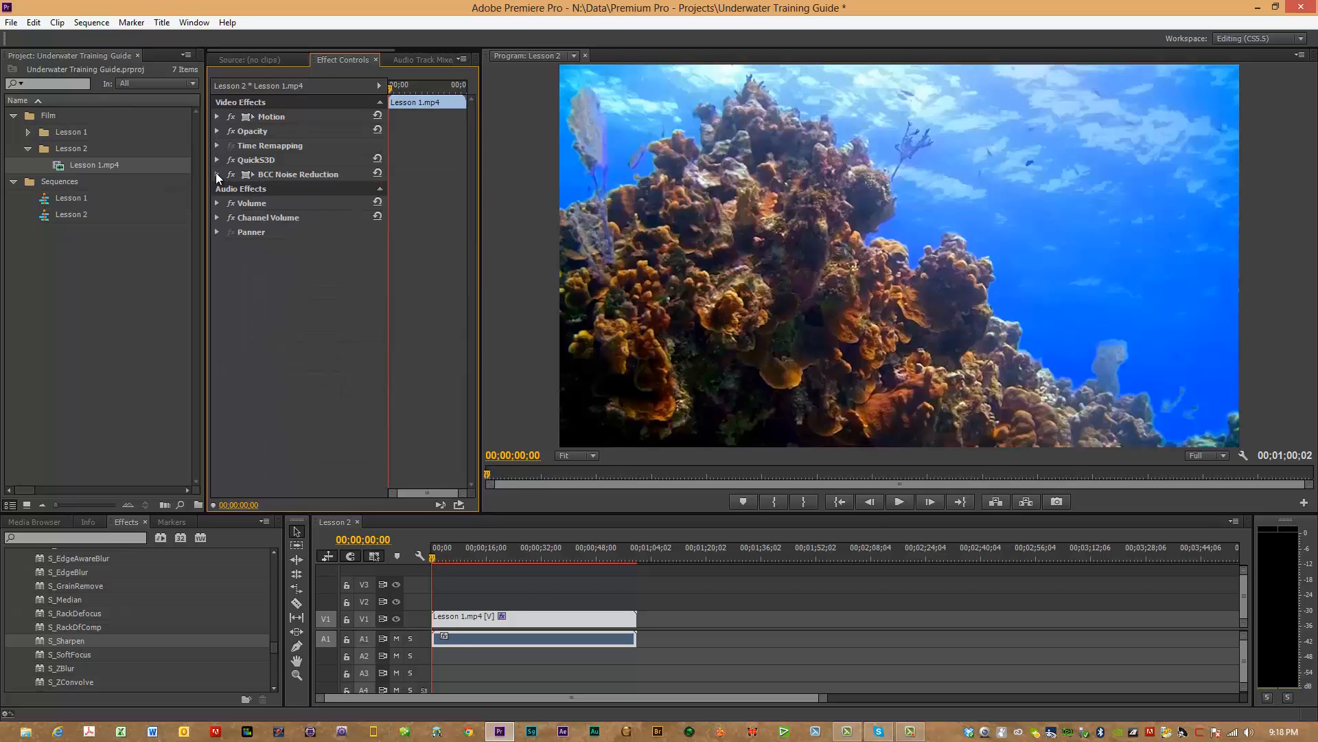